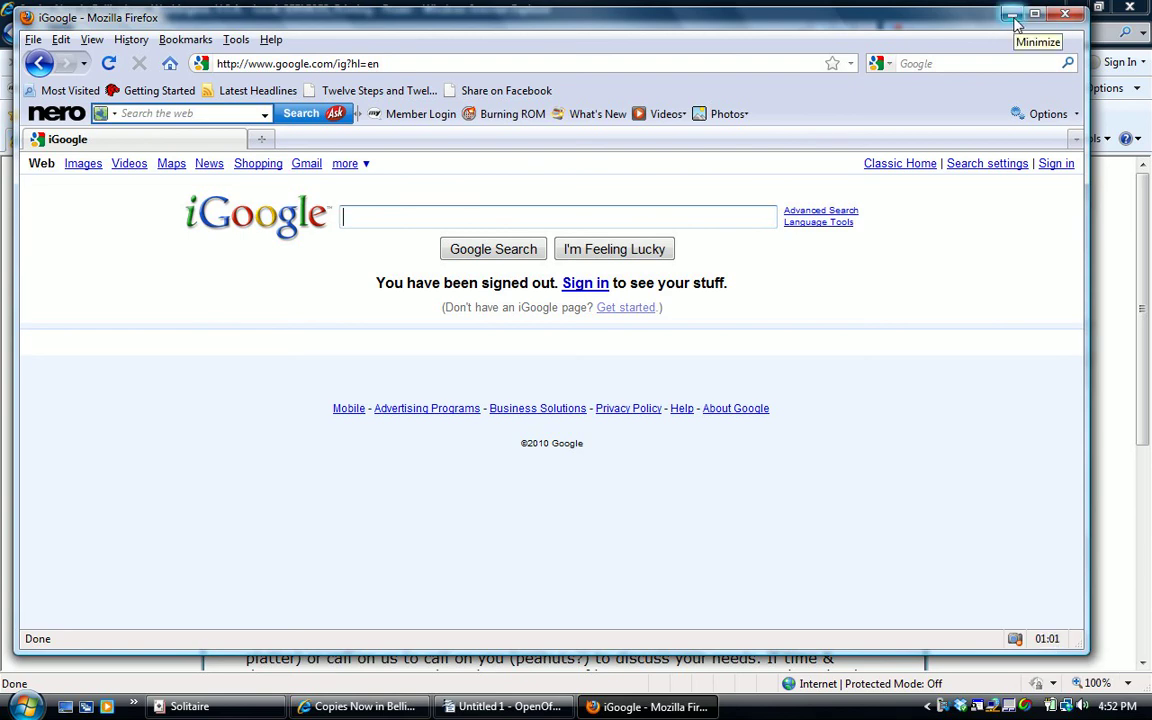
# - Minimize the Firefox iGoogle window to bring the Copies Now site in Internet Explorer into view
pyautogui.click(1013, 16)
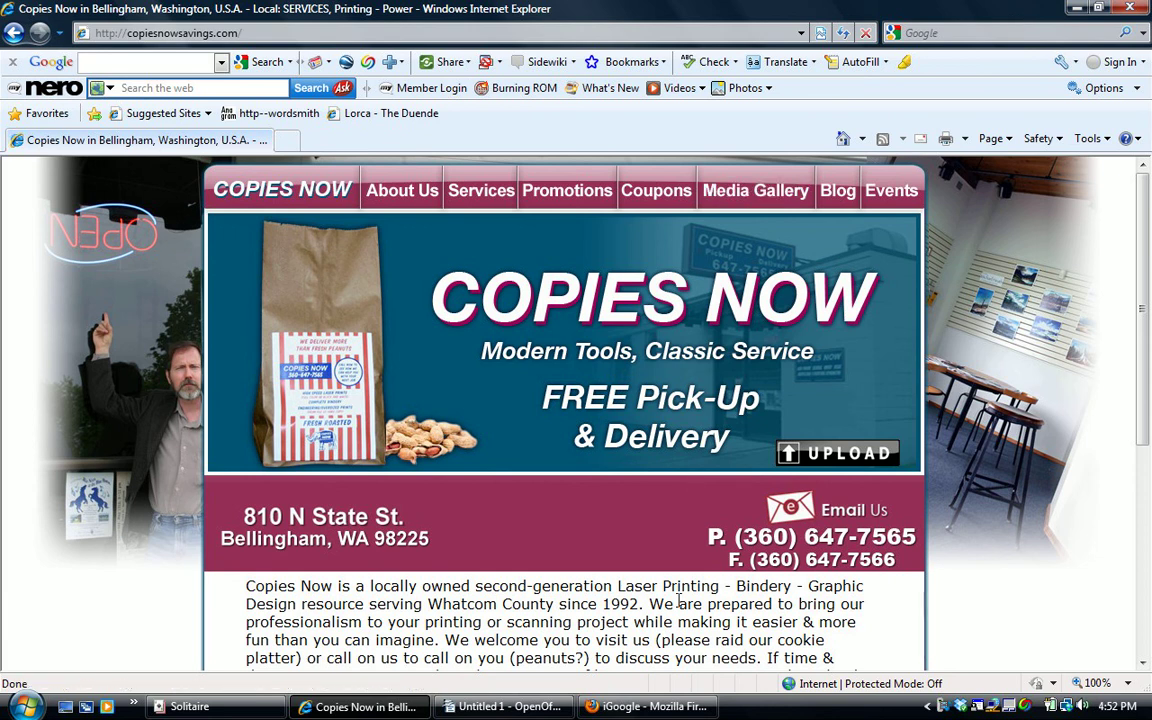
# - View the Copies Now Services list, close it, and open a new blank browser tab
pyautogui.moveTo(677, 708)
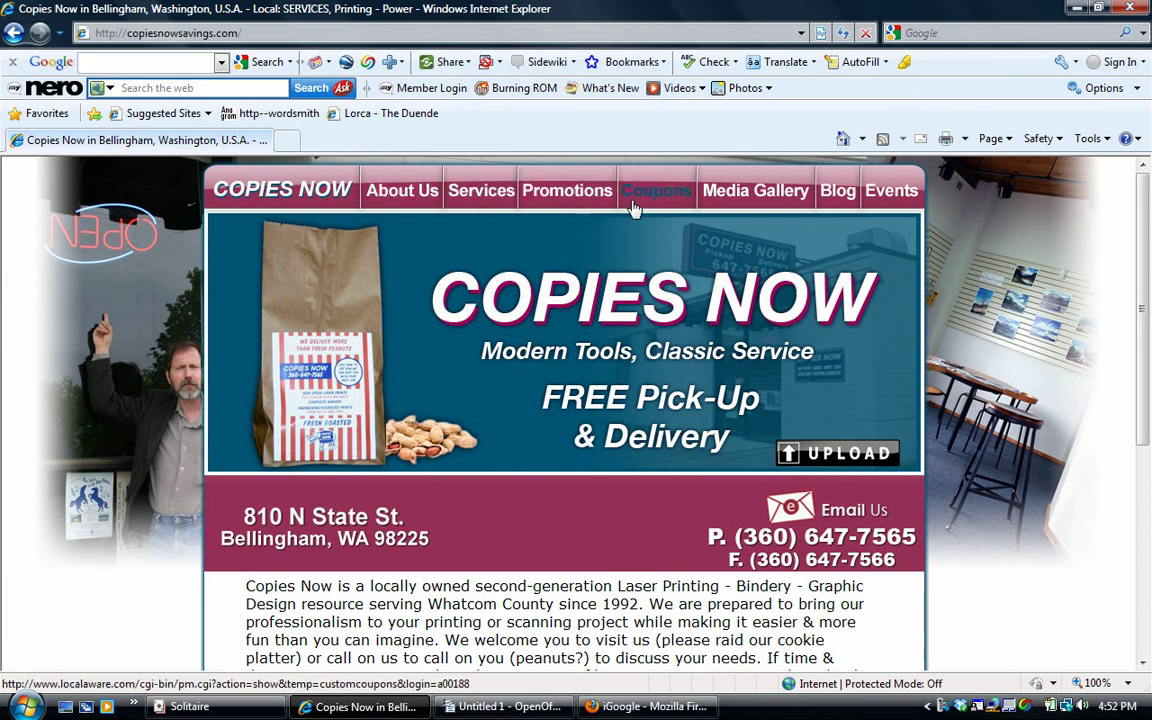
pyautogui.click(475, 198)
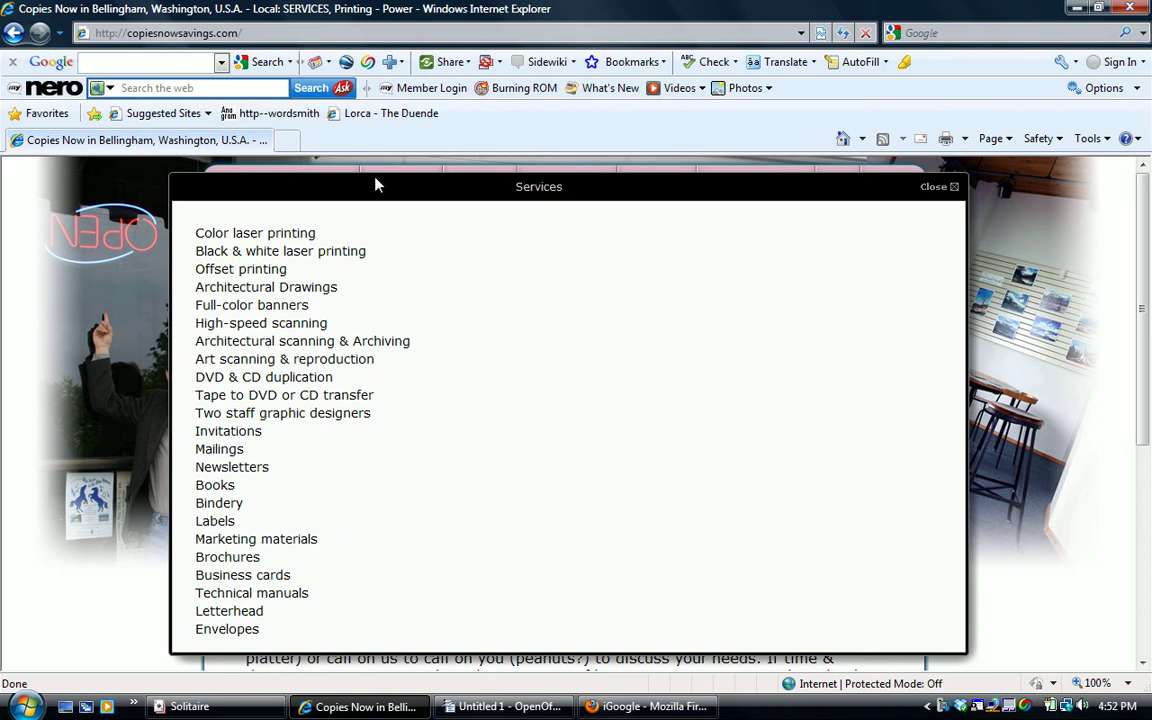
pyautogui.click(952, 188)
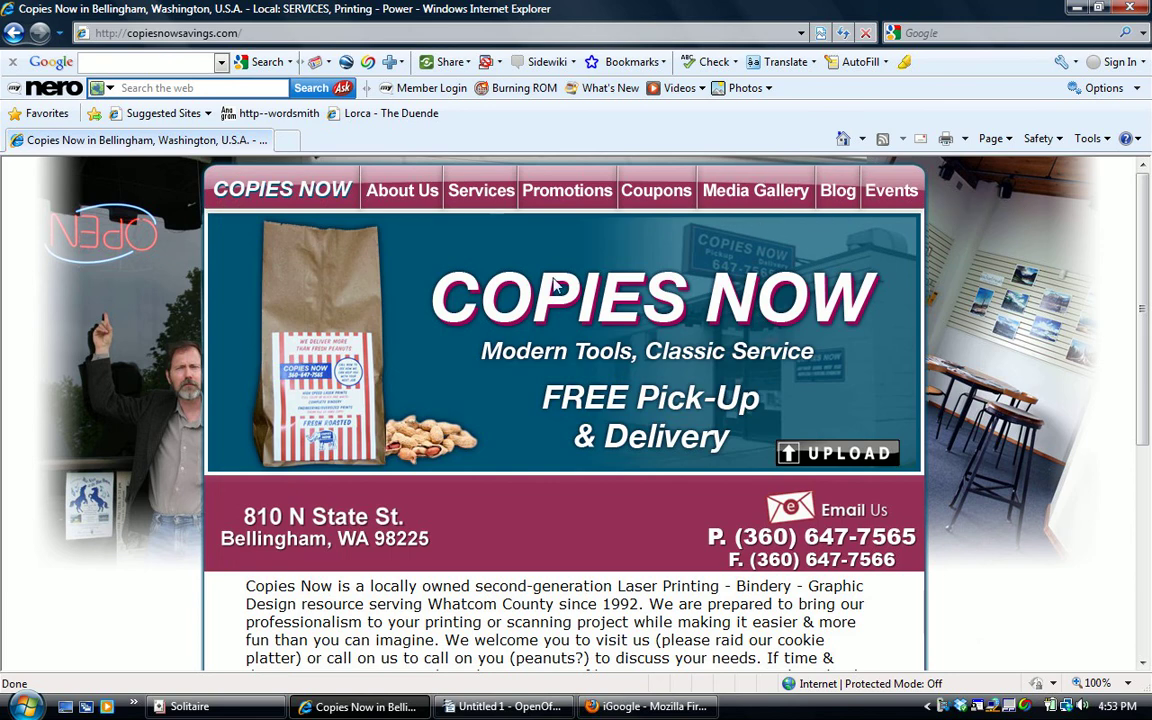
pyautogui.click(288, 141)
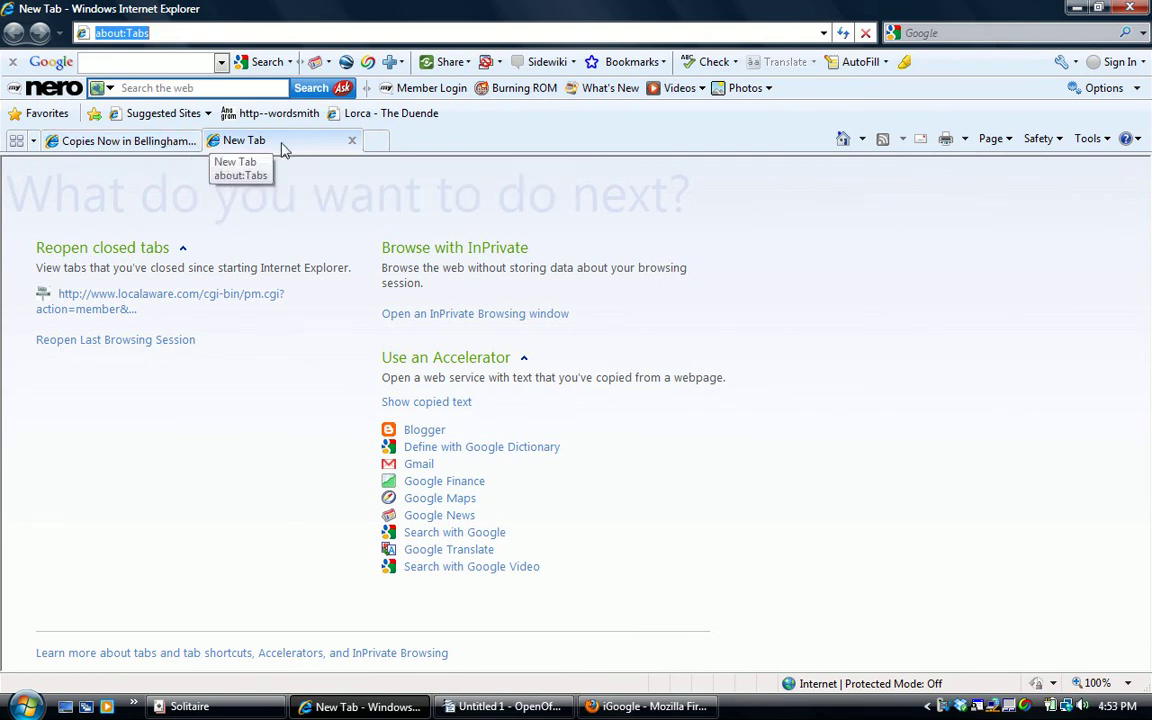
# - Log in at LOCAL AWARE Members Login from Favorites with the business user ID and account password
pyautogui.click(41, 116)
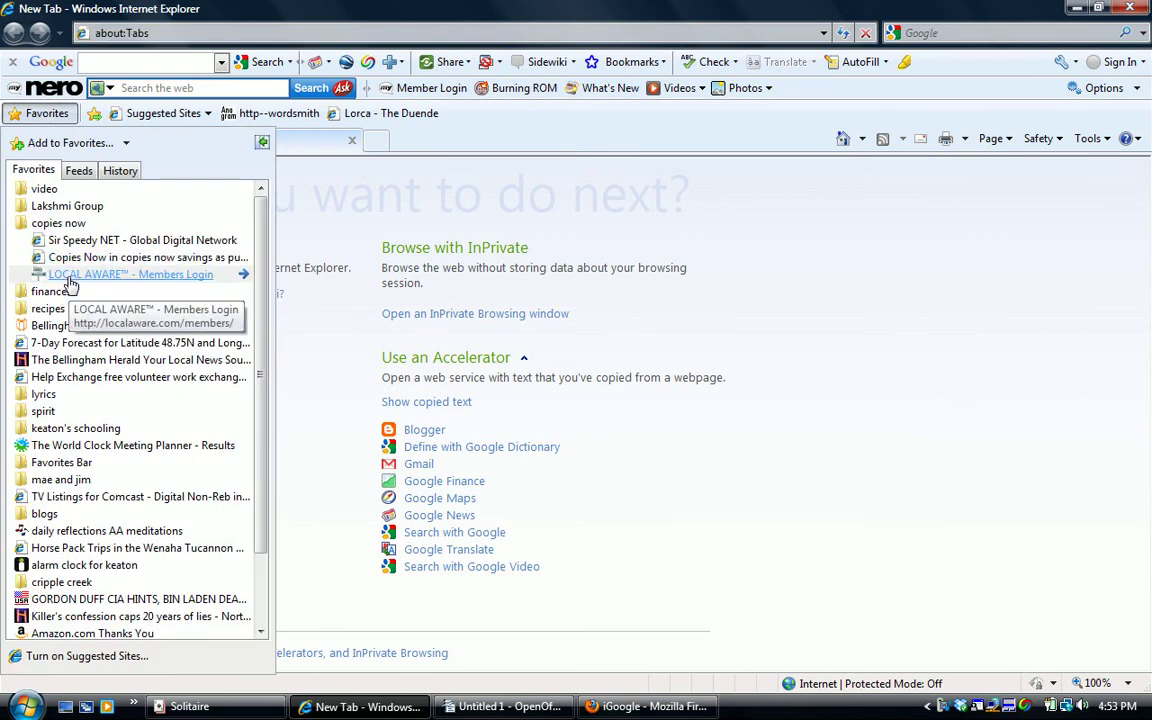
pyautogui.click(70, 276)
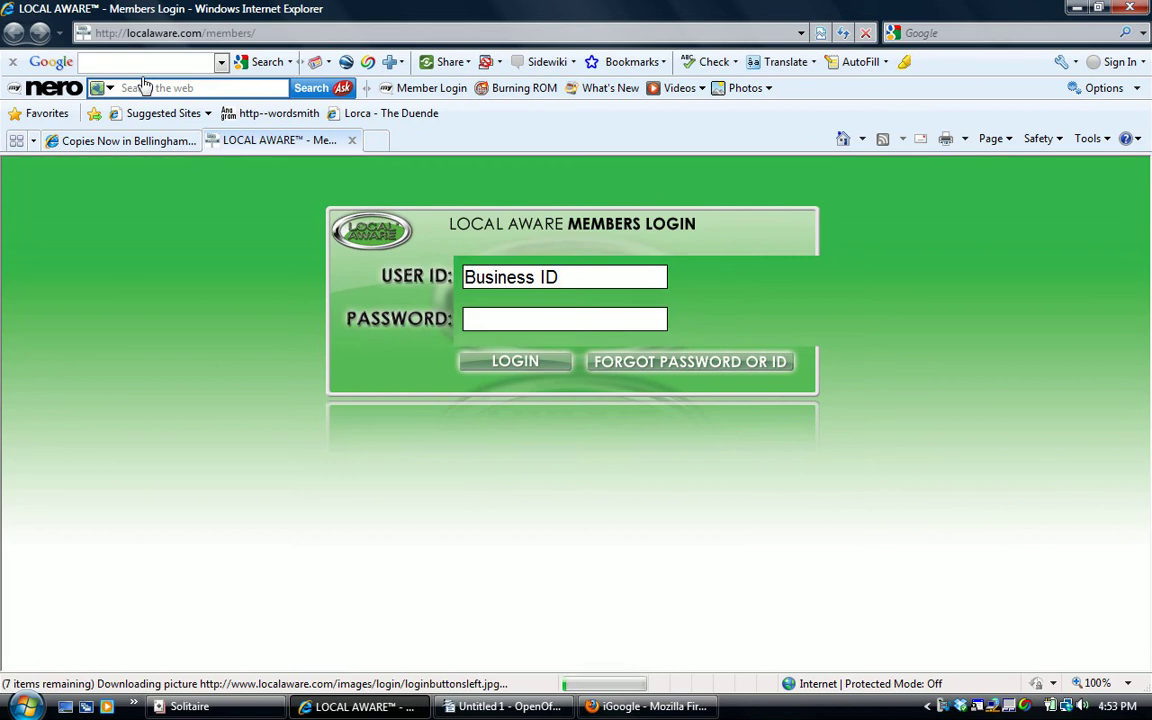
pyautogui.click(501, 275)
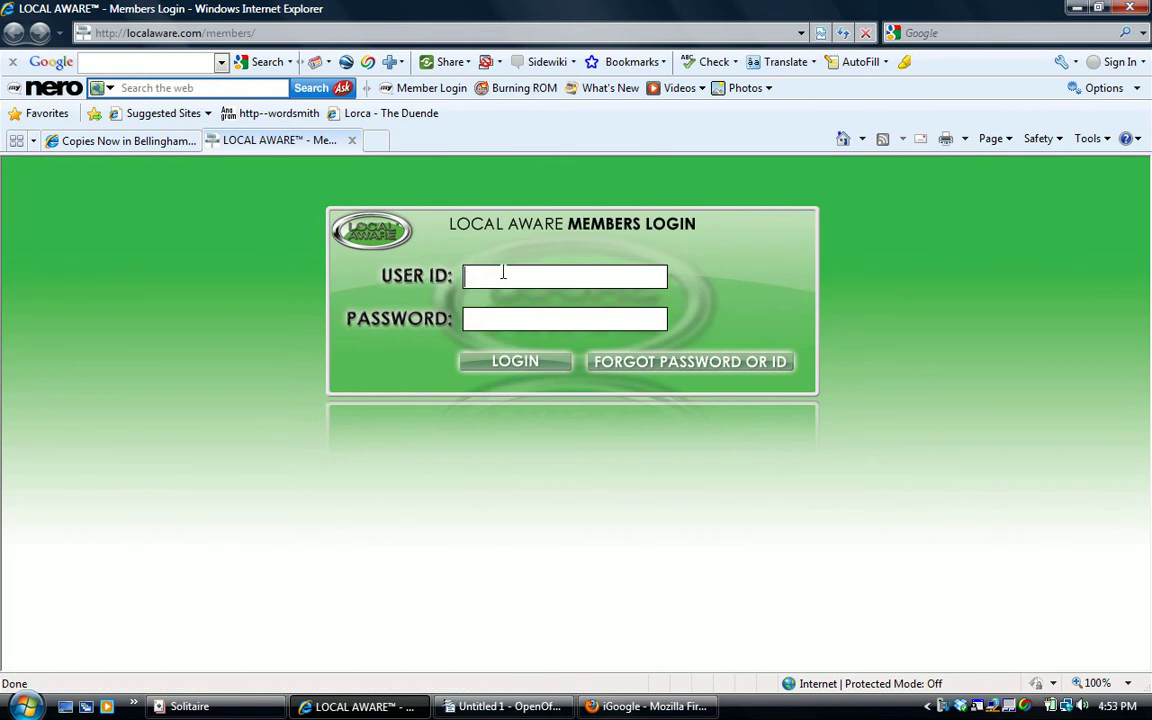
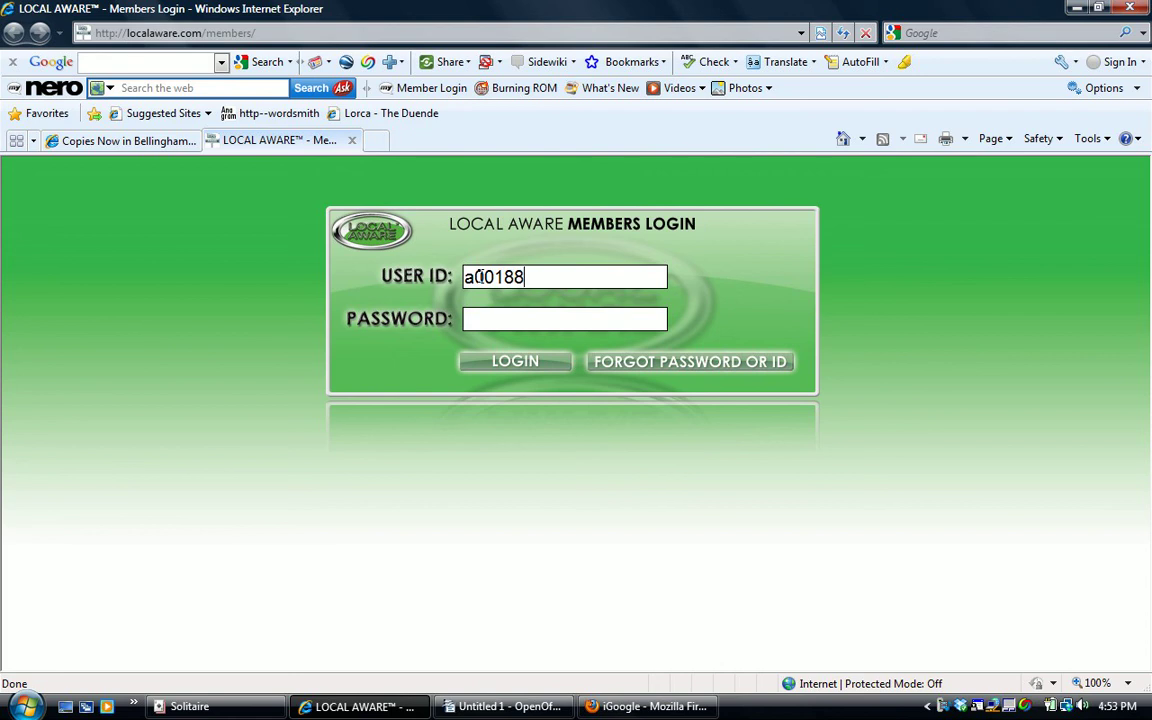
pyautogui.press('Tab')
pyautogui.click(480, 276)
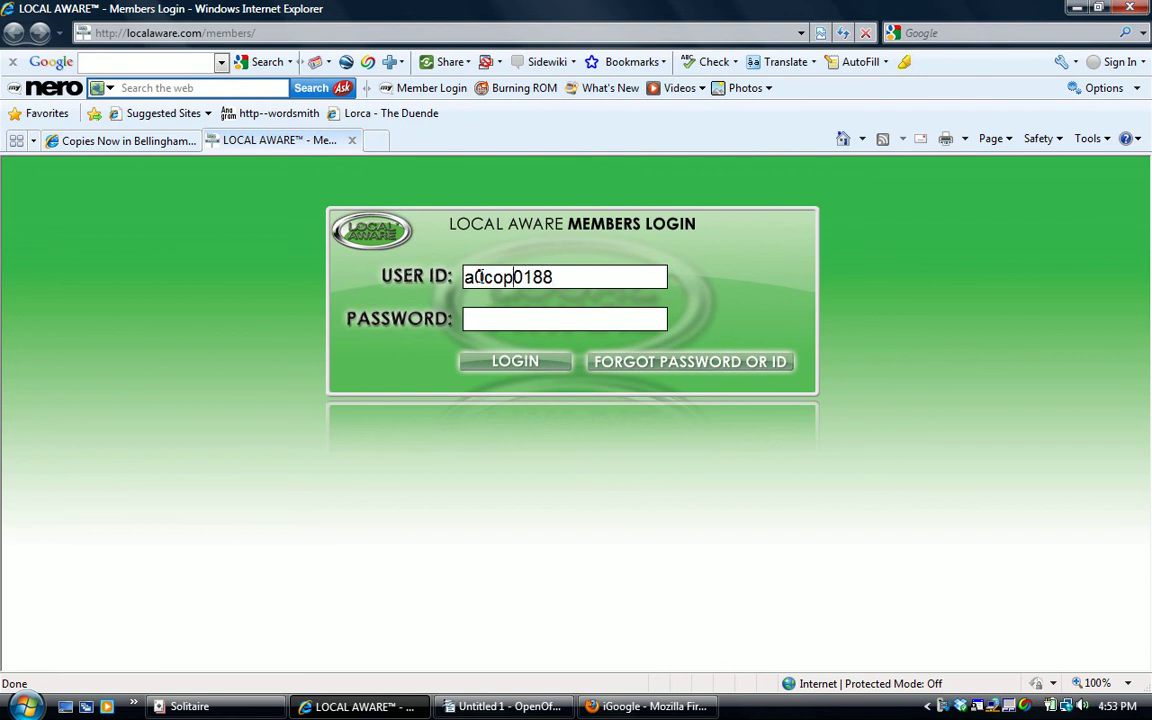
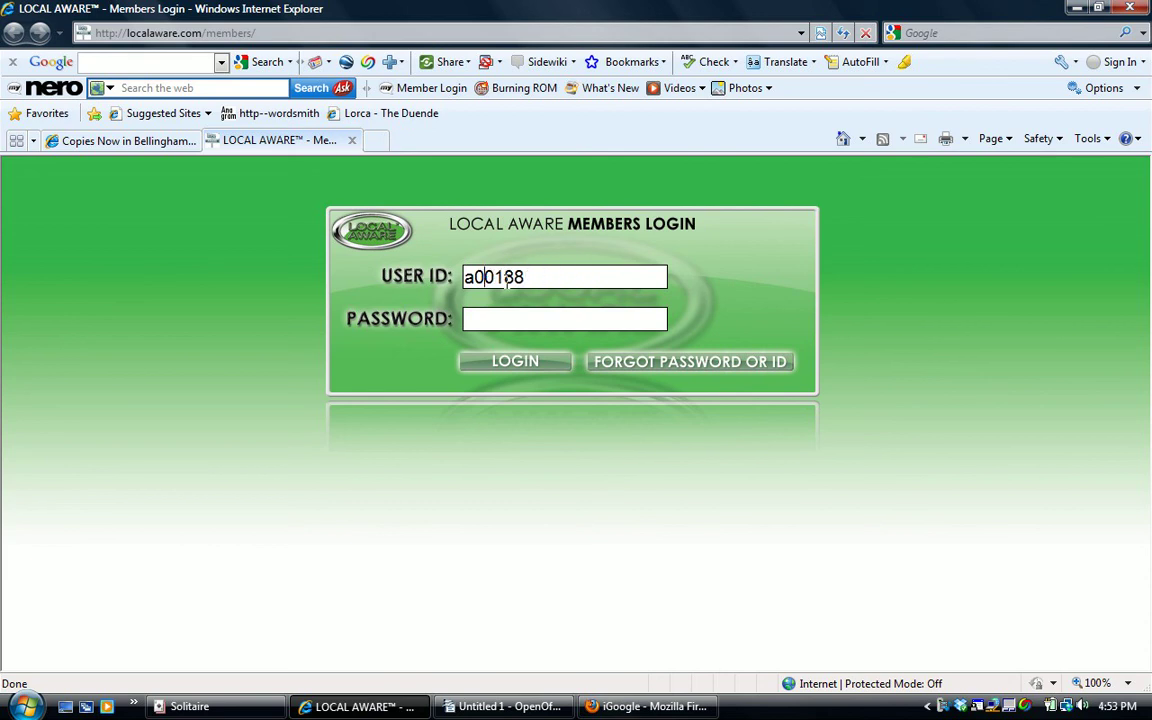
pyautogui.click(494, 319)
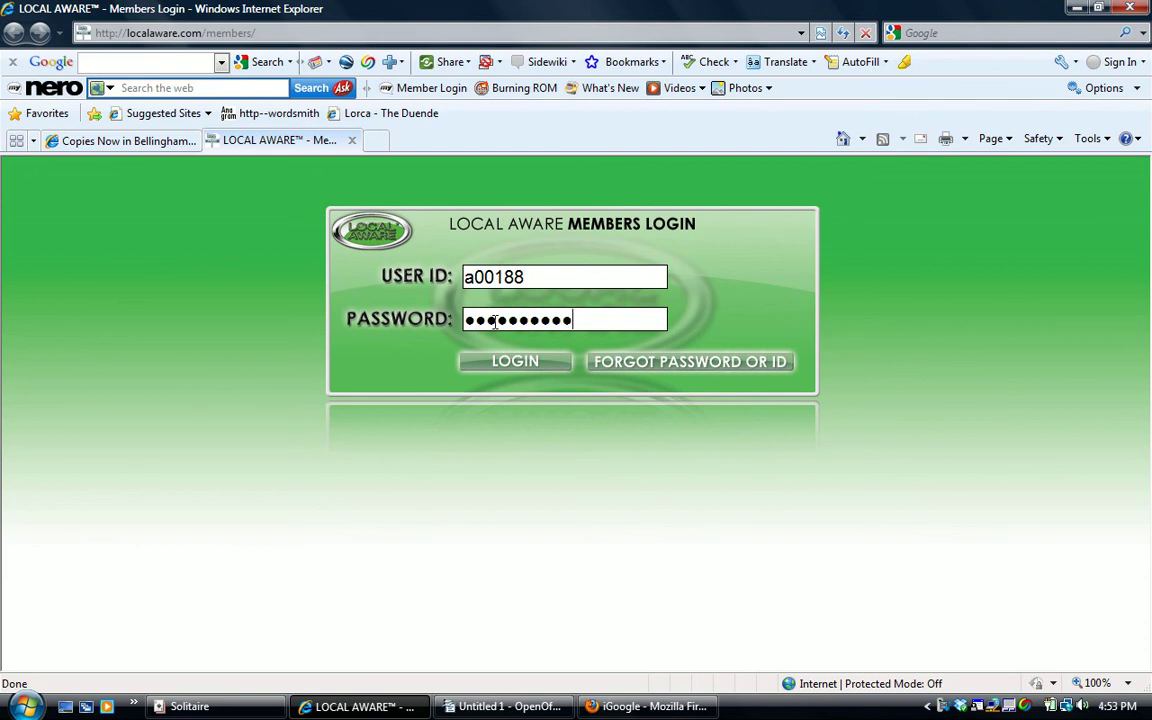
pyautogui.click(500, 368)
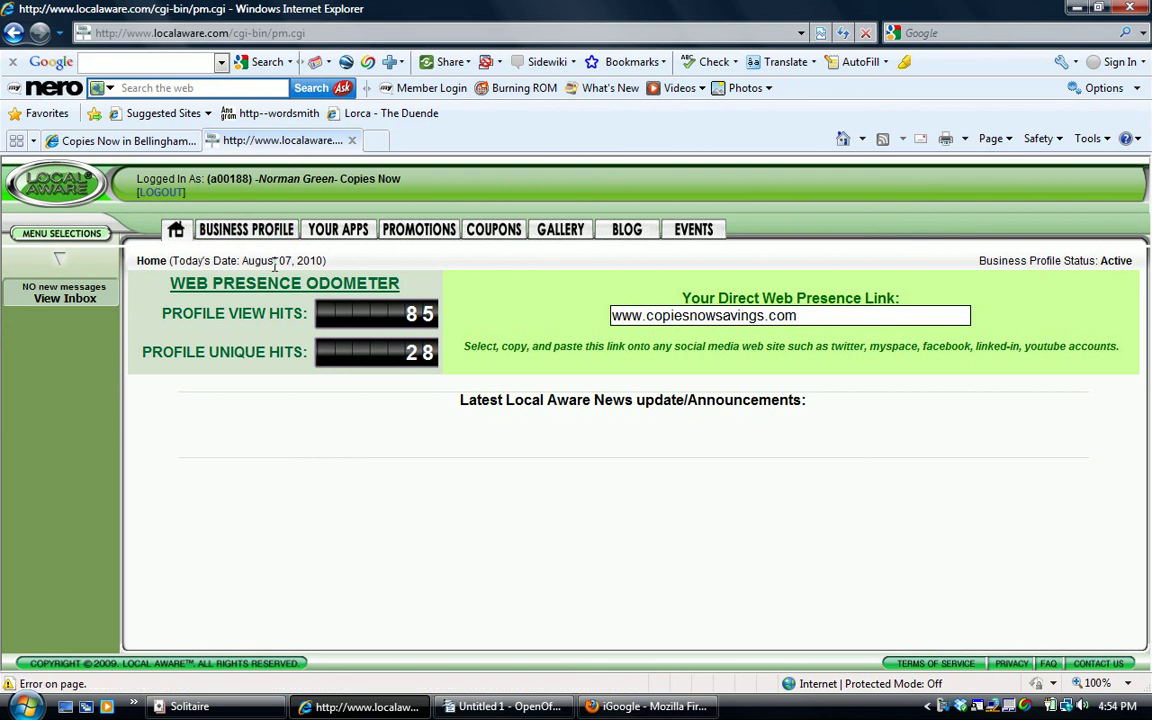
# - Scroll through the Copies Now Business Profile tab, then open the Business Details & Features update form
pyautogui.click(271, 240)
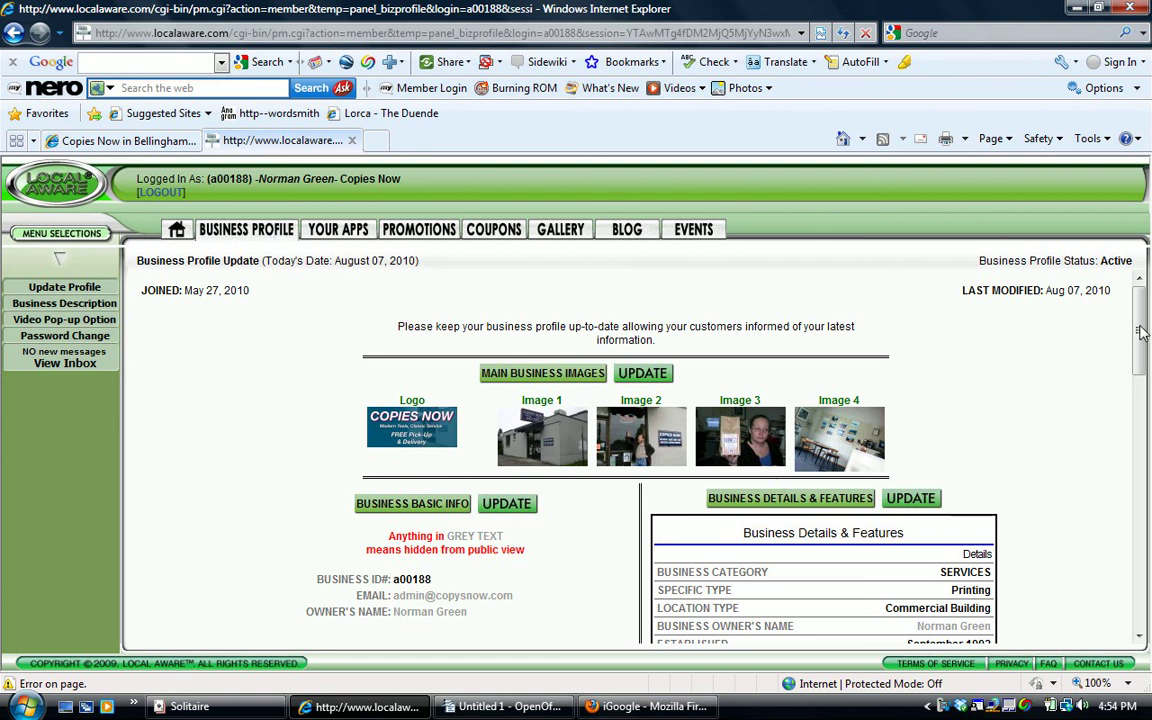
pyautogui.moveTo(1140, 333); pyautogui.dragTo(1030, 438)
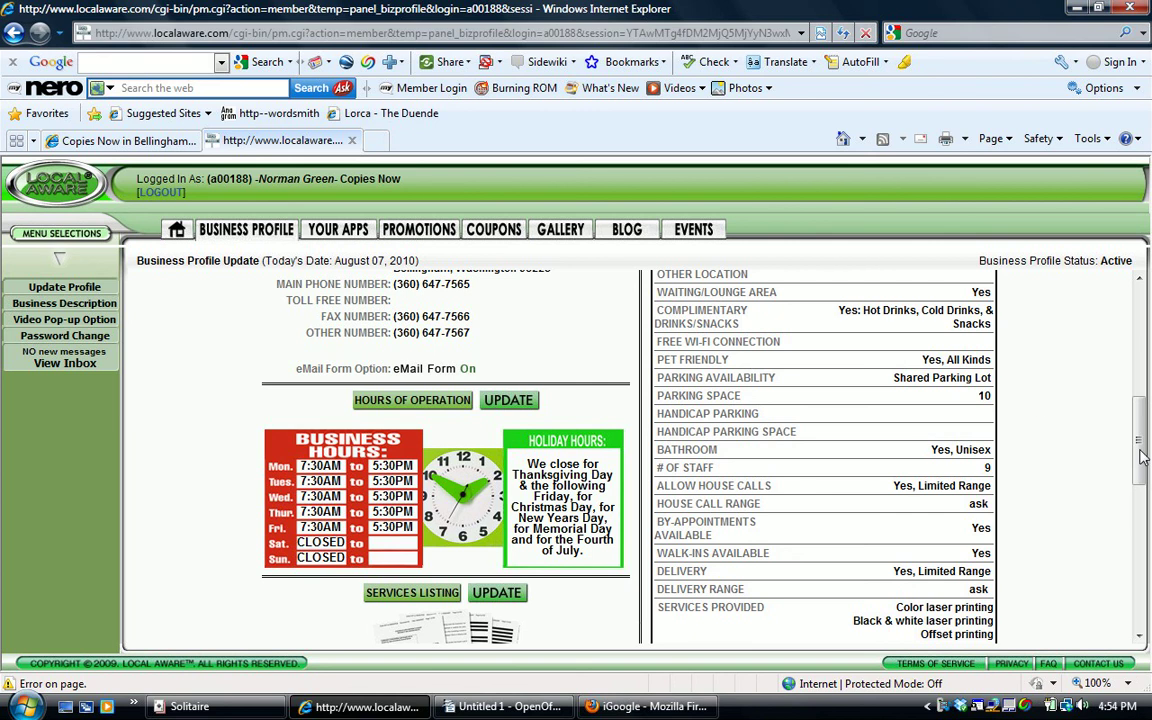
pyautogui.moveTo(1137, 465); pyautogui.dragTo(1138, 513)
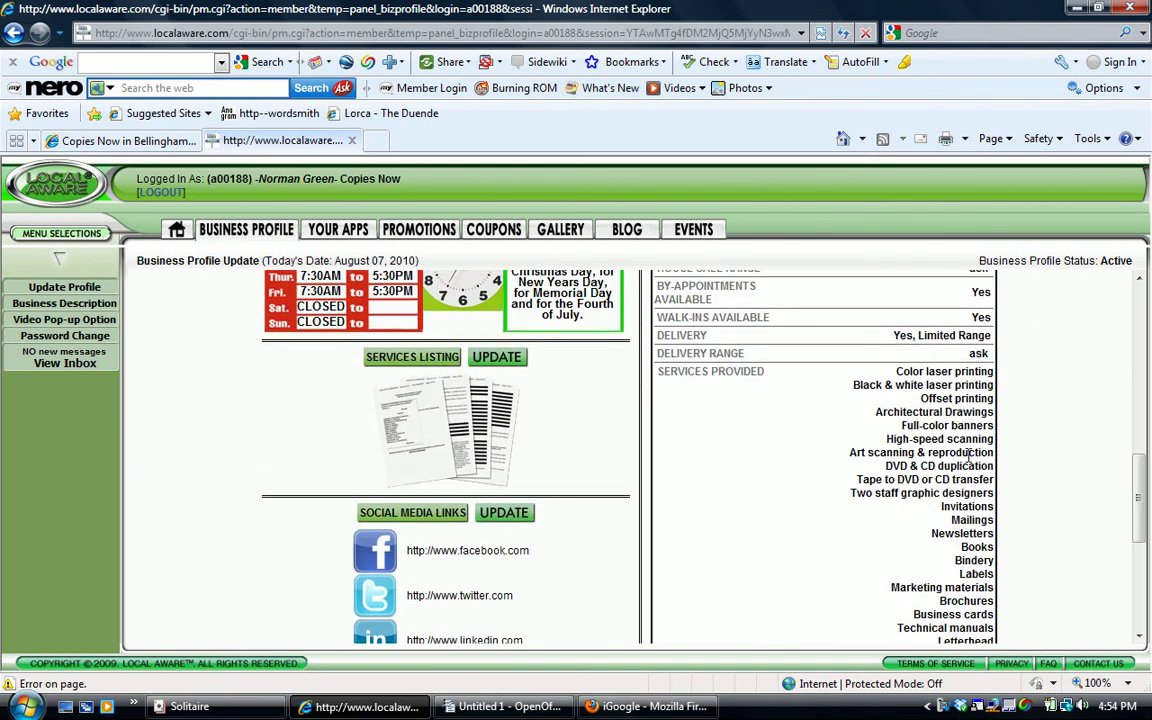
pyautogui.doubleClick(899, 440)
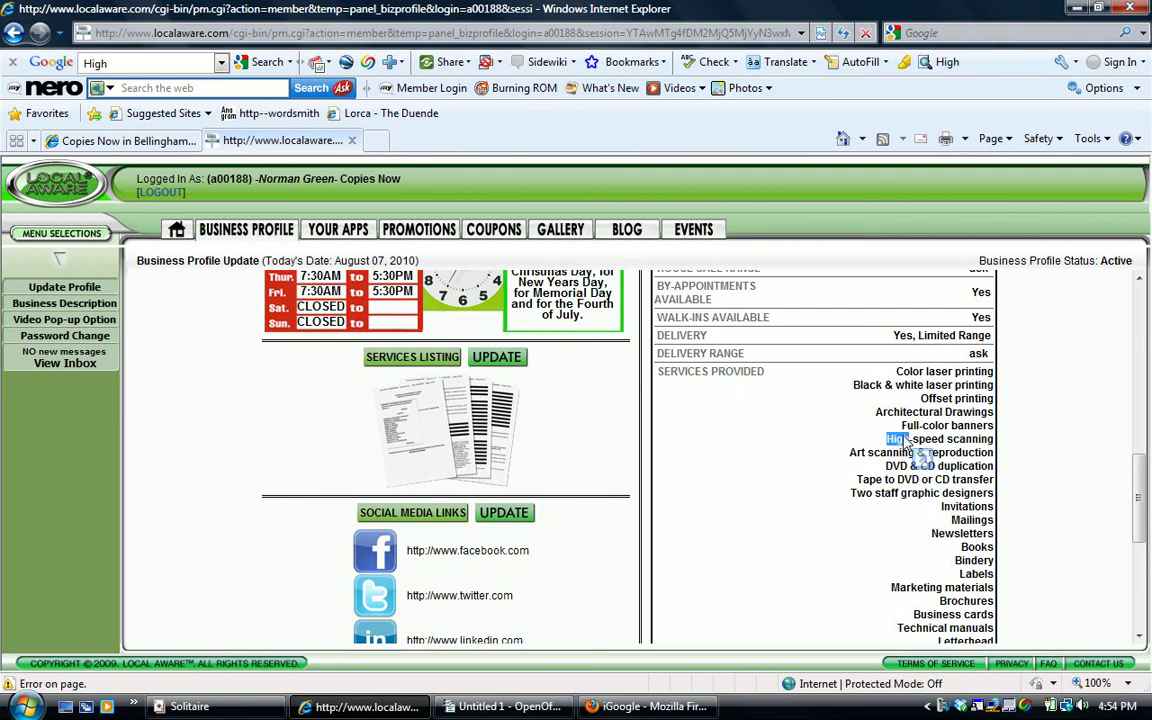
pyautogui.moveTo(1145, 510); pyautogui.dragTo(1119, 340)
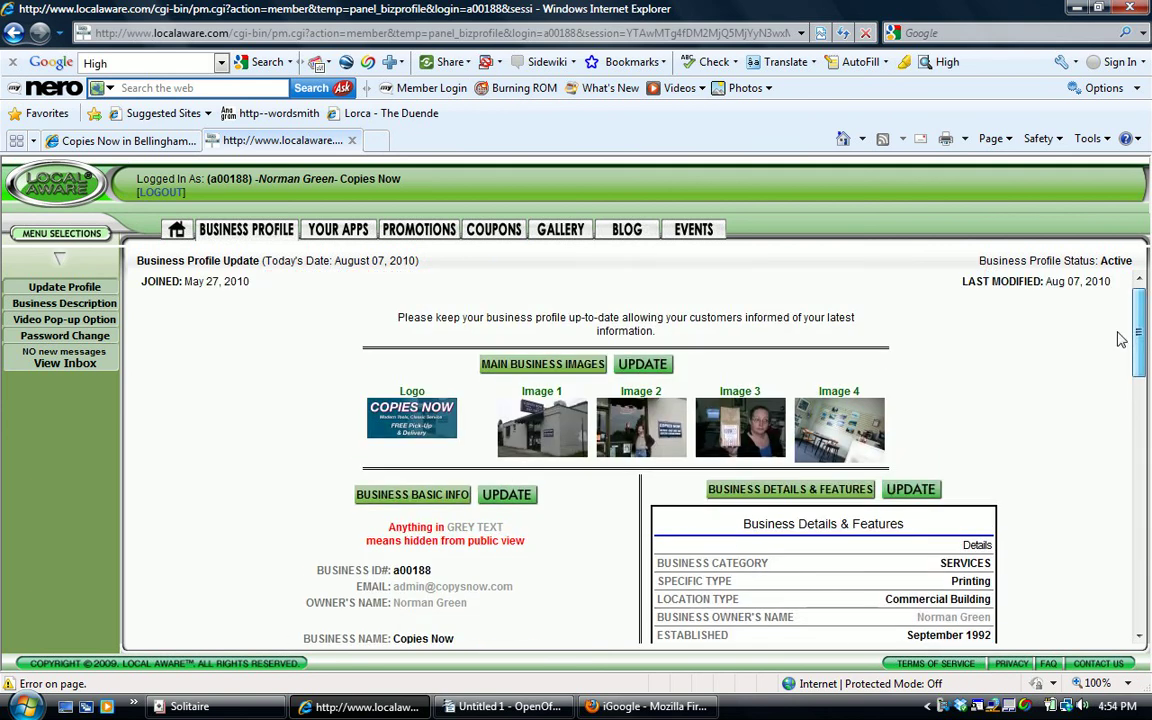
pyautogui.click(911, 490)
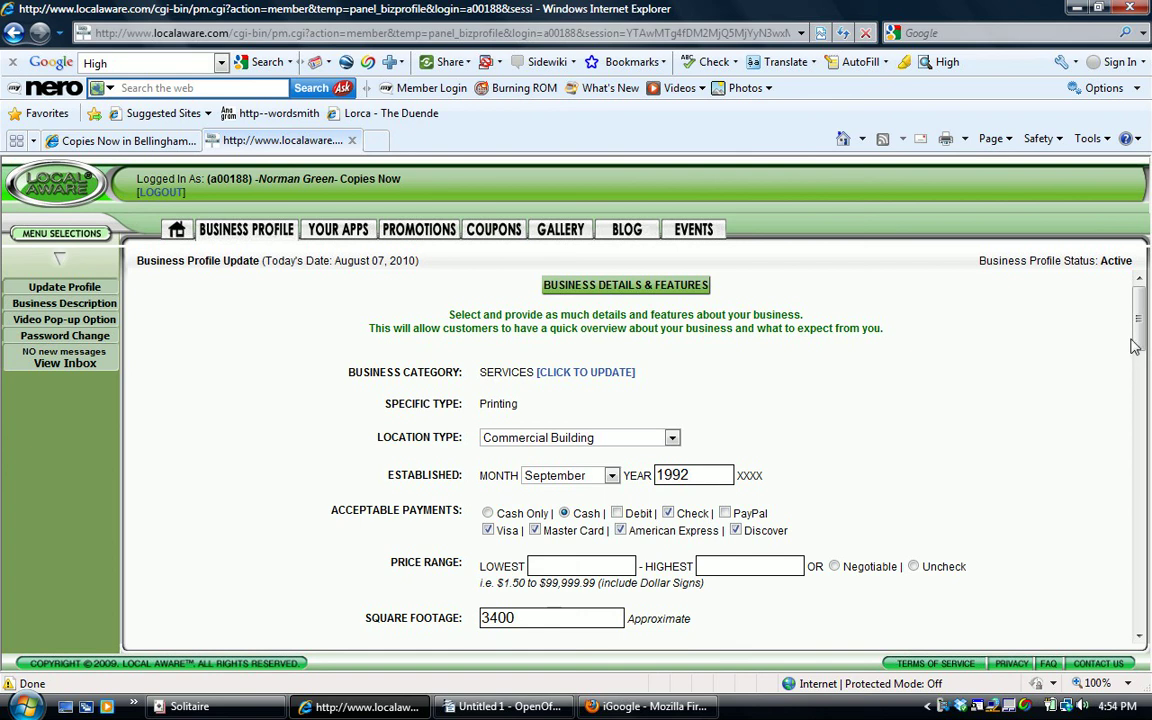
# - Add 'Rack Cards' on a new line after Invitations in the services list
pyautogui.scroll(-4, 1144, 345)
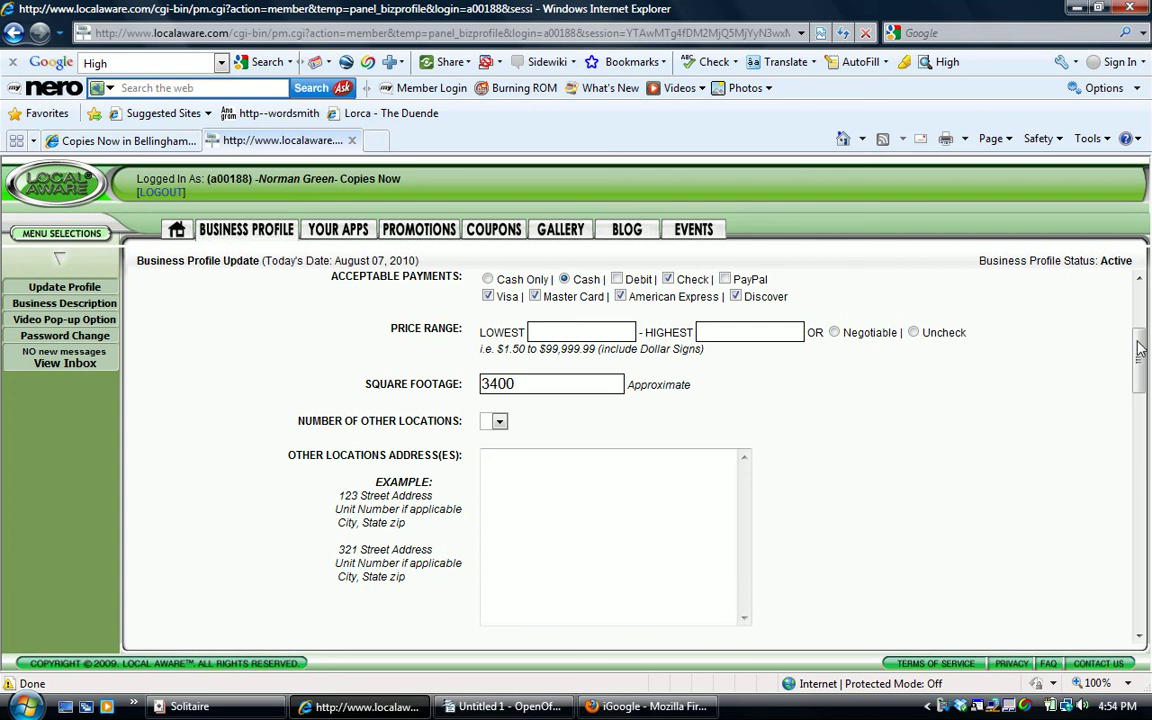
pyautogui.moveTo(1148, 345); pyautogui.dragTo(1122, 494)
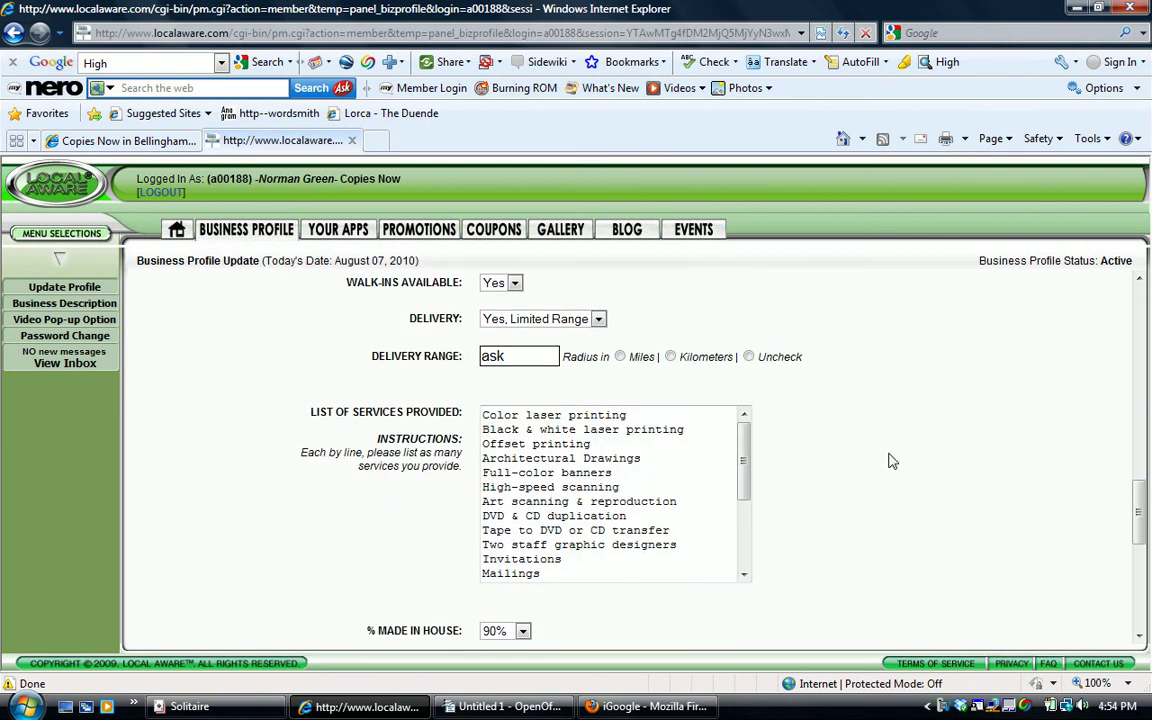
pyautogui.click(598, 560)
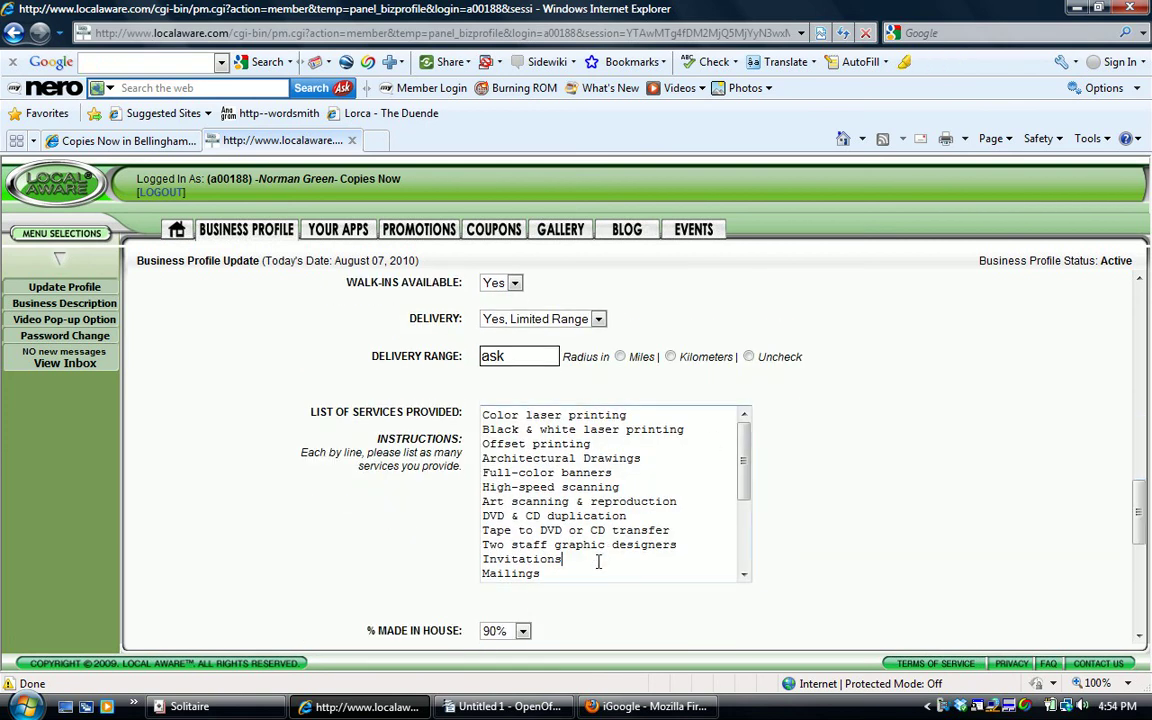
pyautogui.press('Return')
pyautogui.write('Rack Cards')
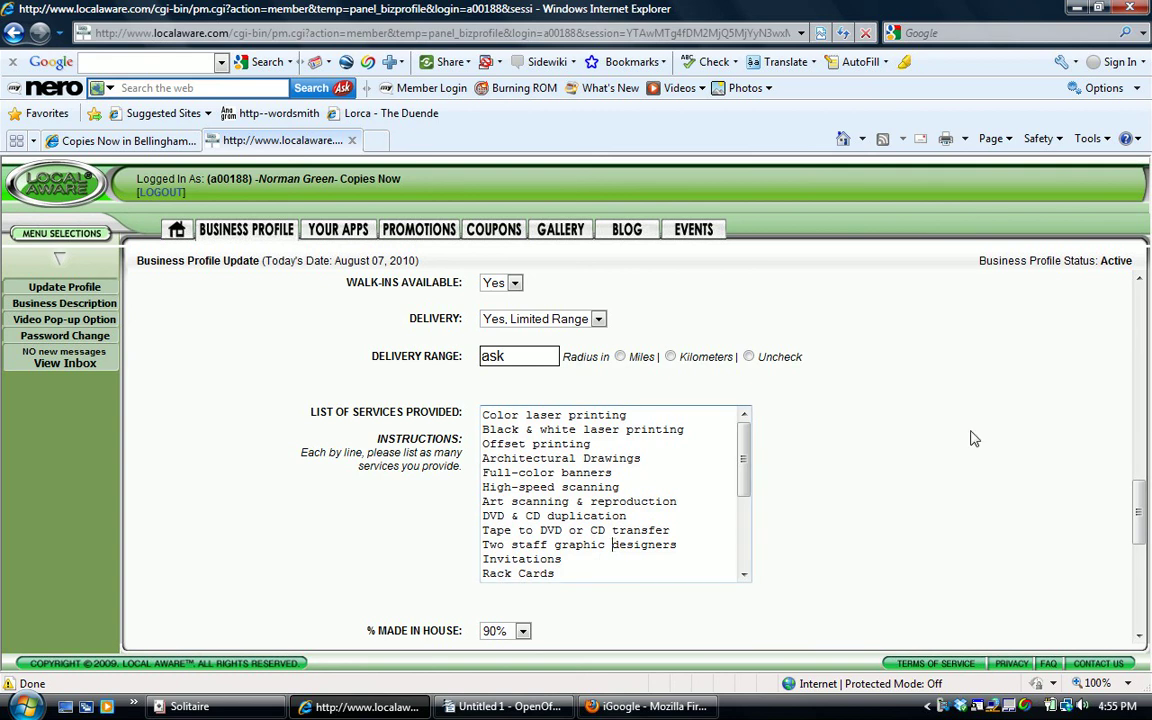
# - Add 'Bellingham Festival of Music' after Blue Skies For Children in charities, then submit the profile
pyautogui.moveTo(1141, 514); pyautogui.dragTo(1134, 558)
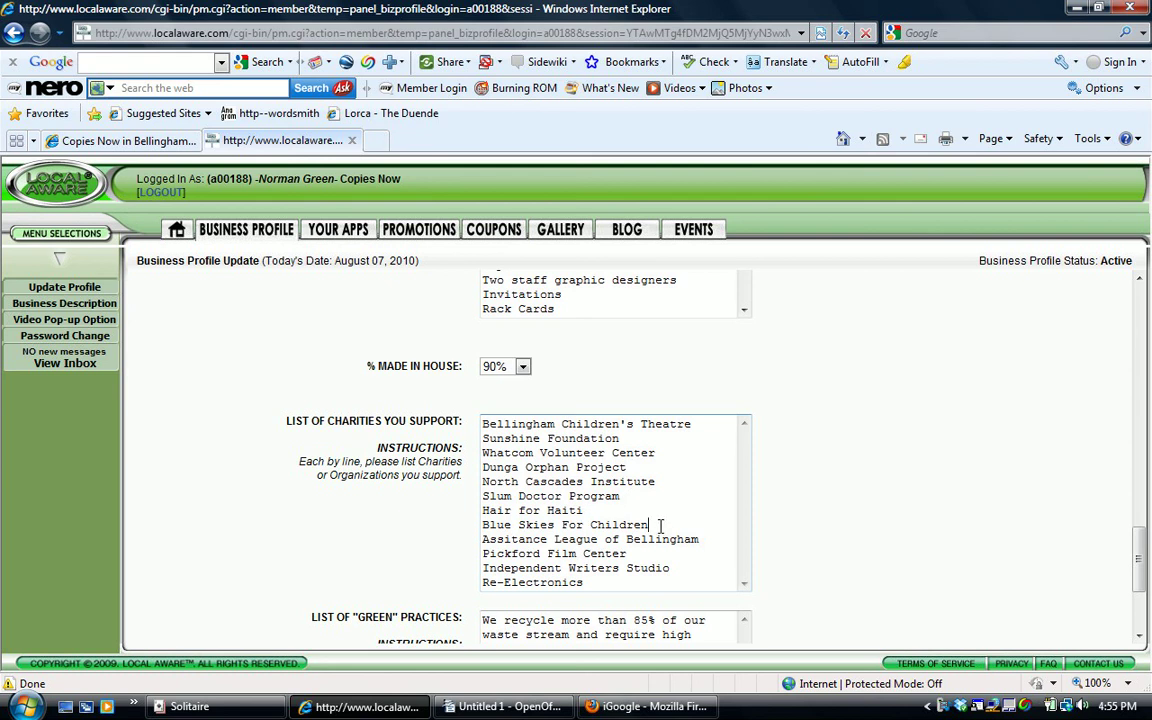
pyautogui.press('Return')
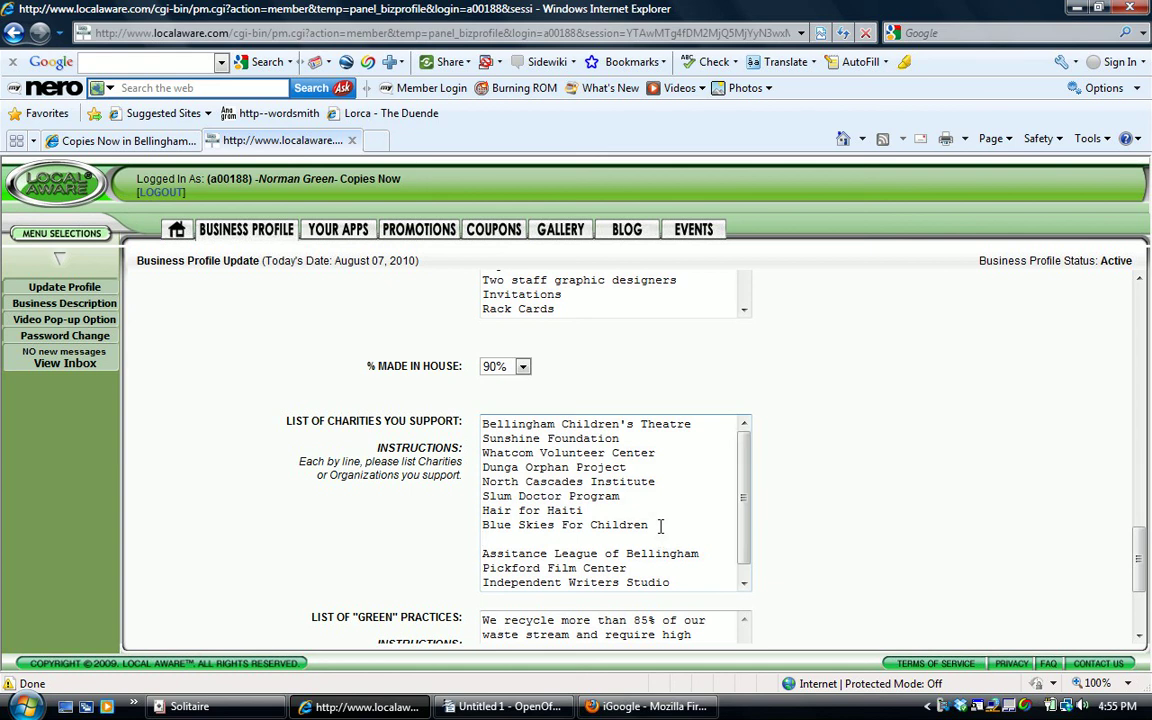
pyautogui.write('Bellingham Festiva')
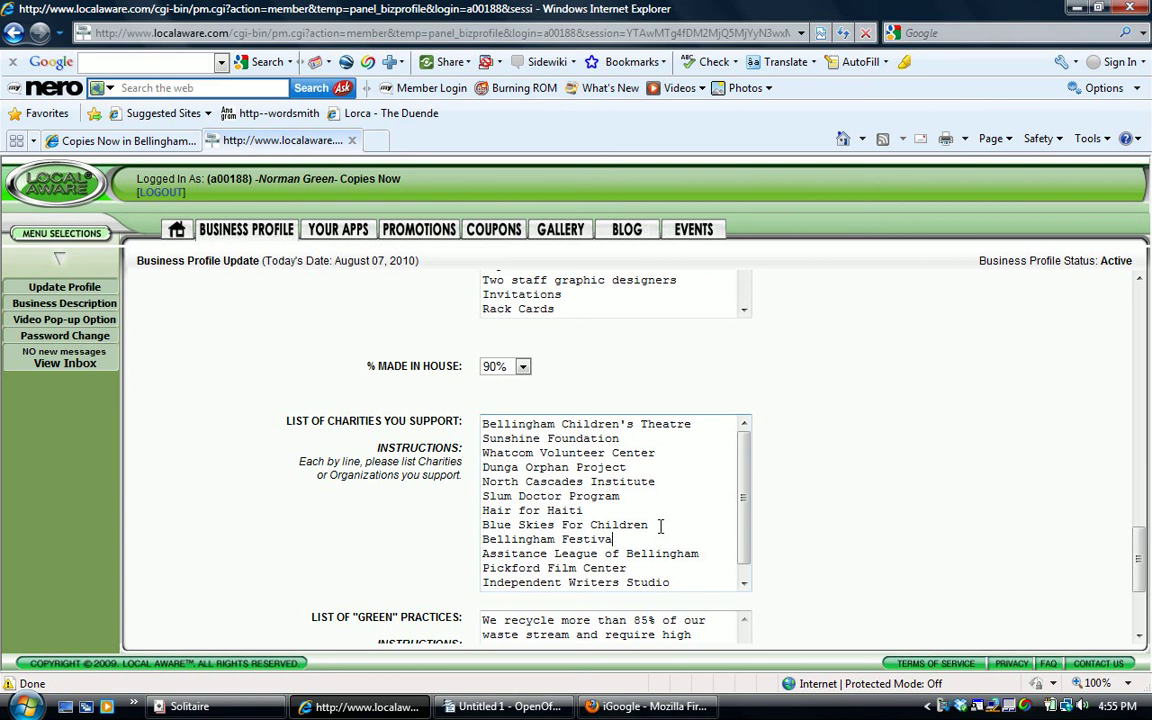
pyautogui.write('l of Music')
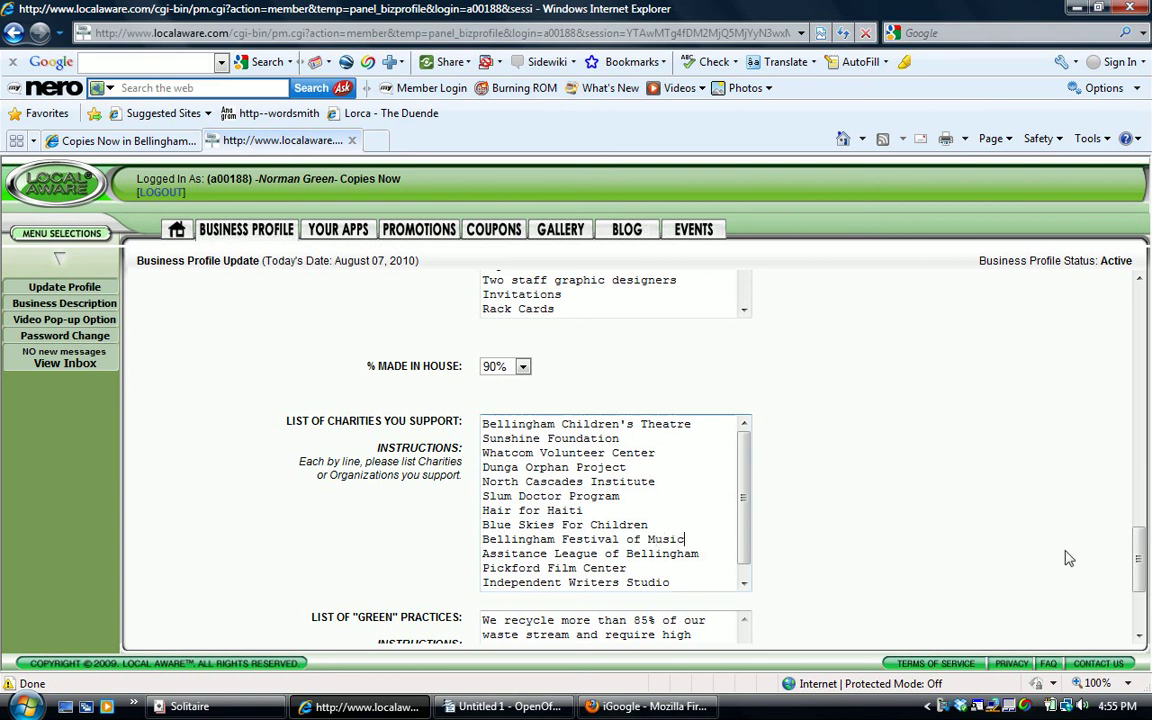
pyautogui.scroll(-3, 1139, 542)
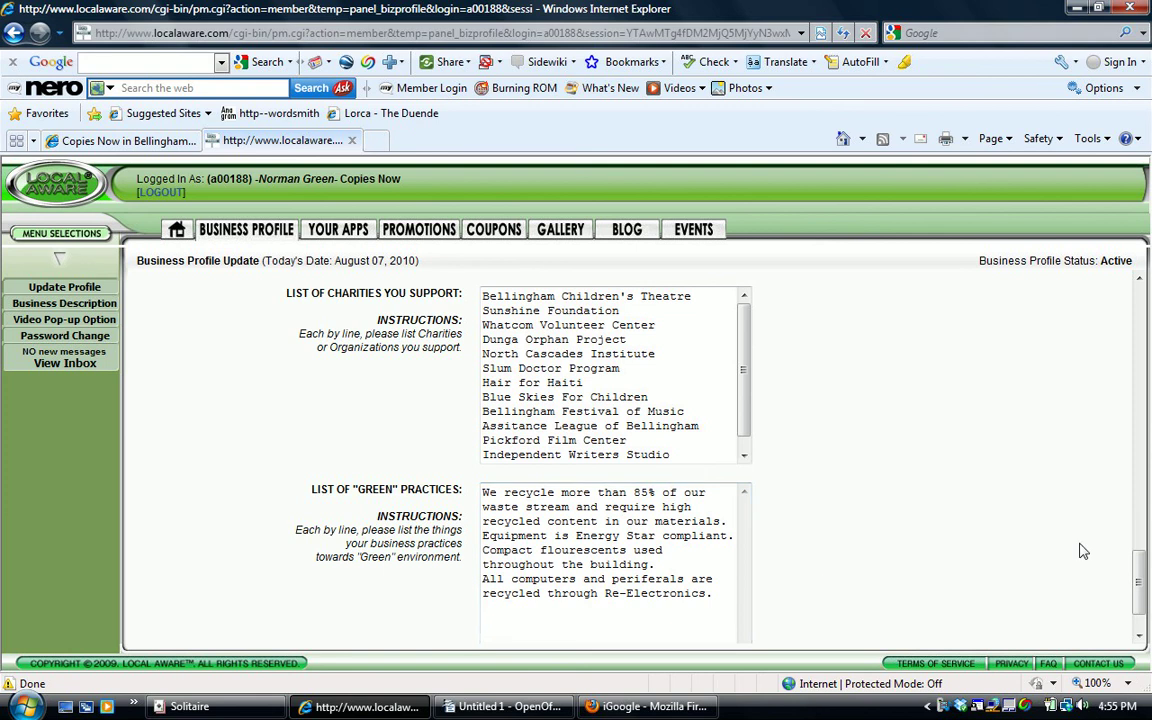
pyautogui.scroll(-1, 1031, 534)
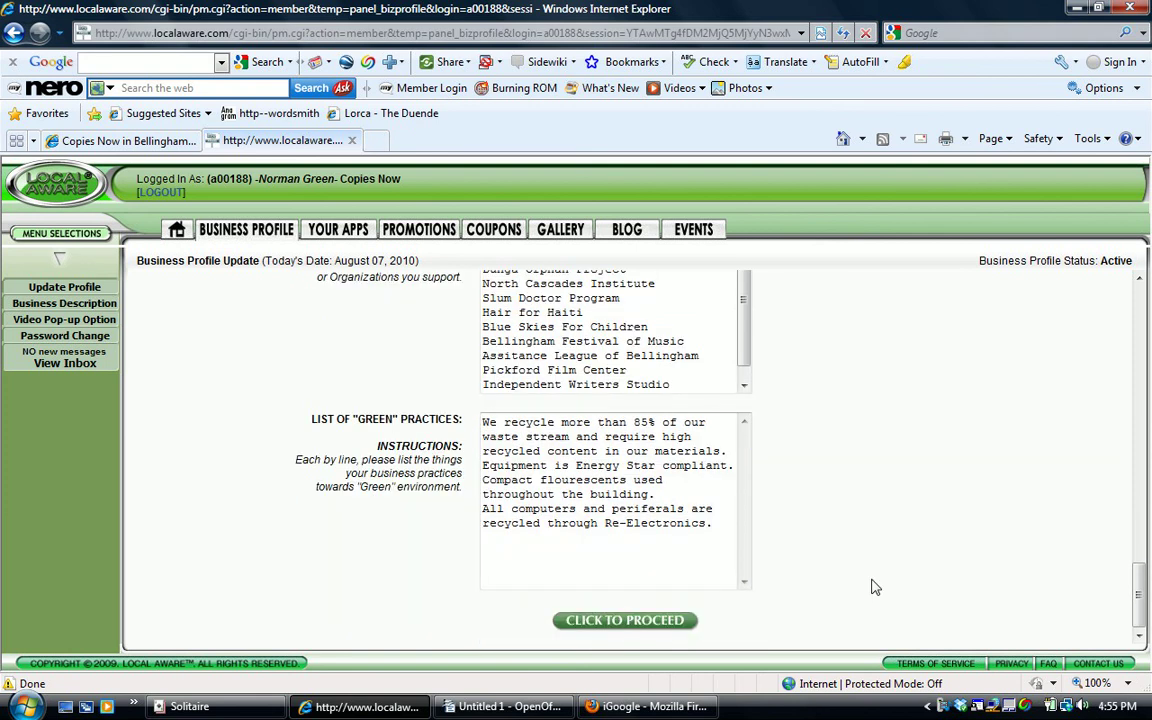
pyautogui.click(648, 622)
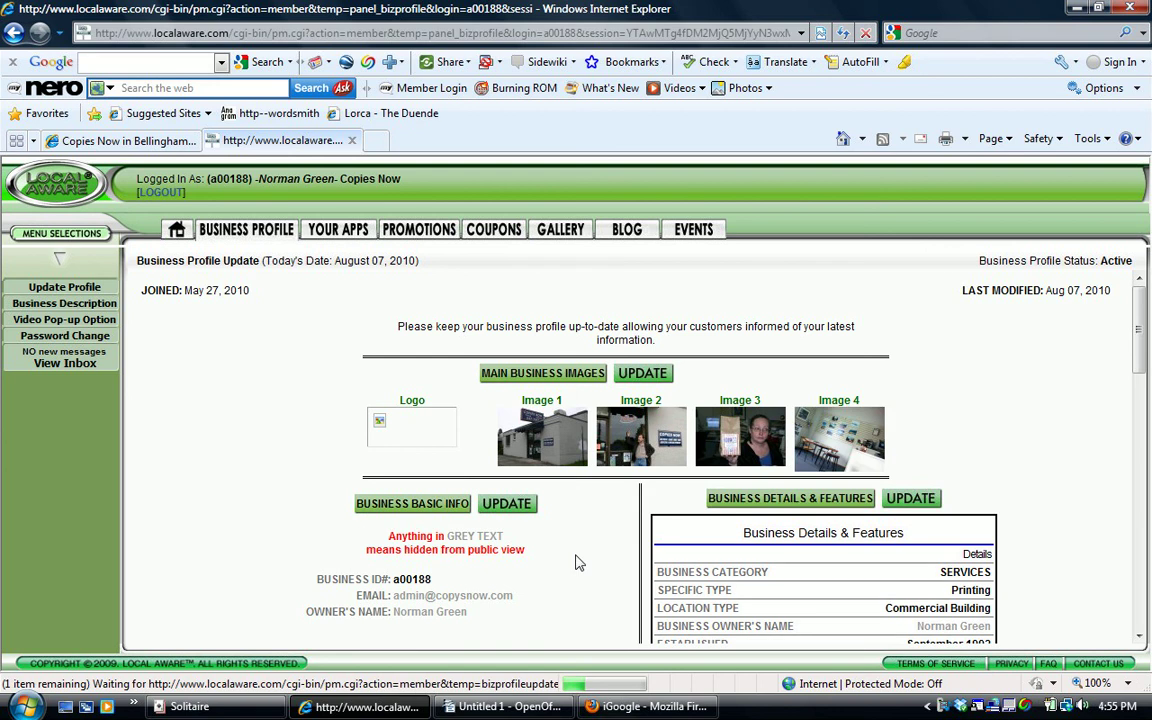
# - Switch to the Copies Now site and look over its Services list
pyautogui.click(125, 141)
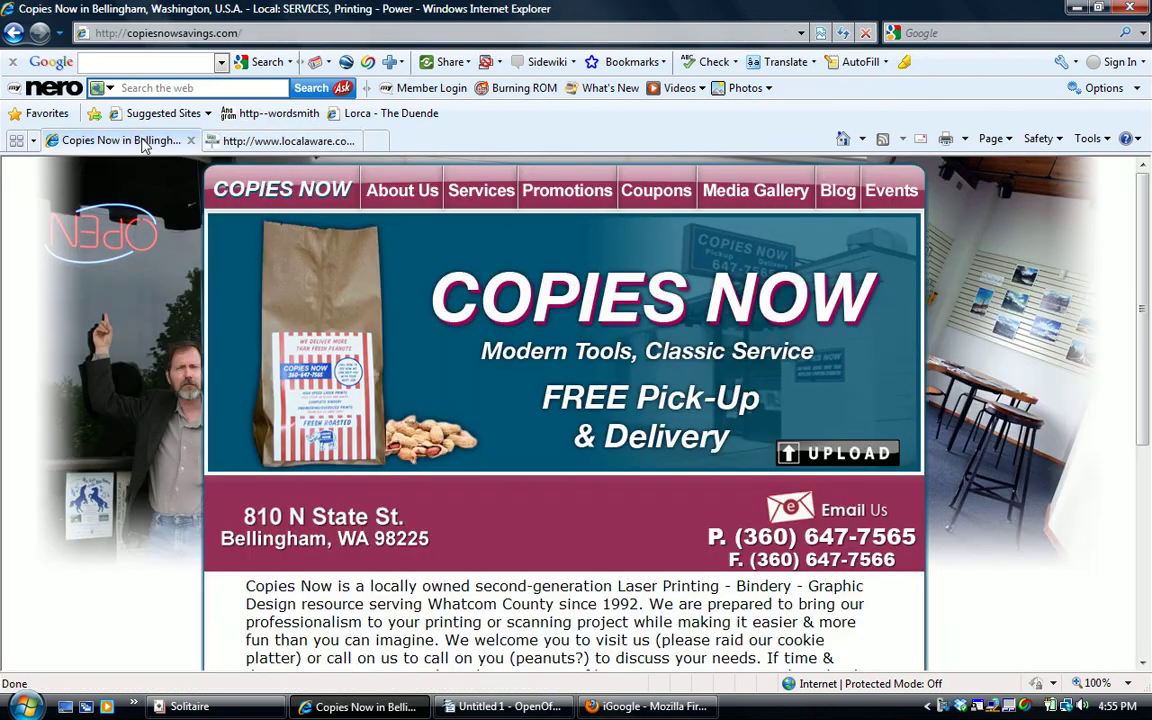
pyautogui.click(499, 192)
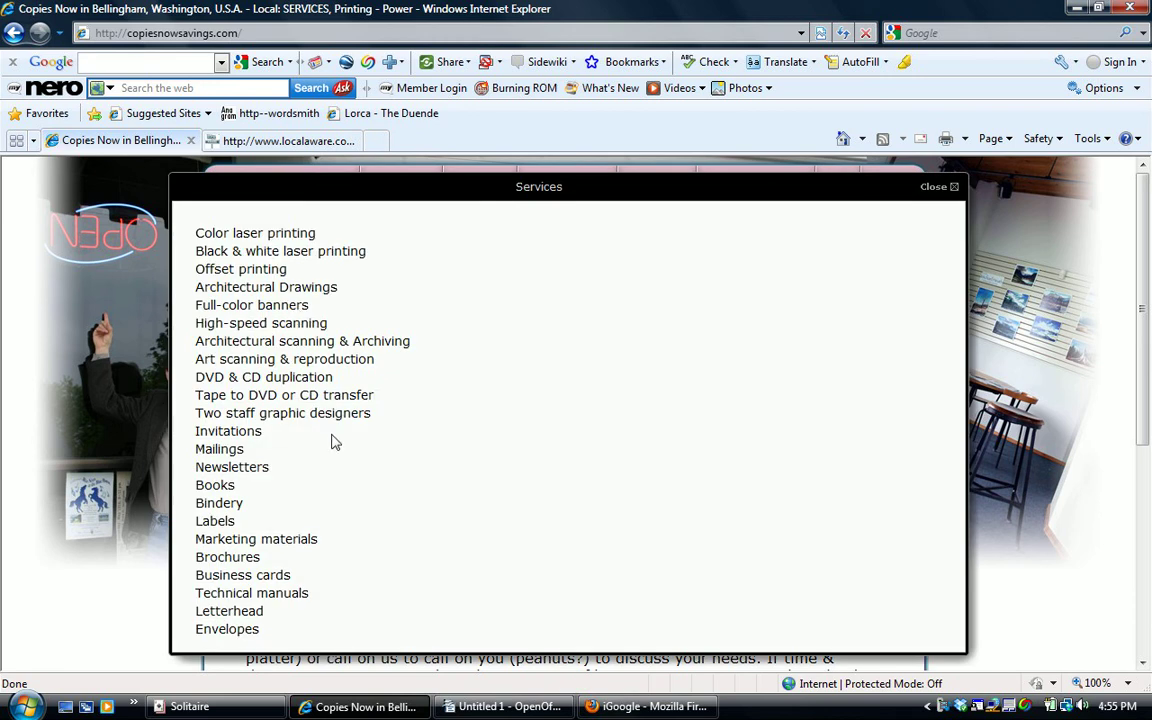
pyautogui.click(952, 186)
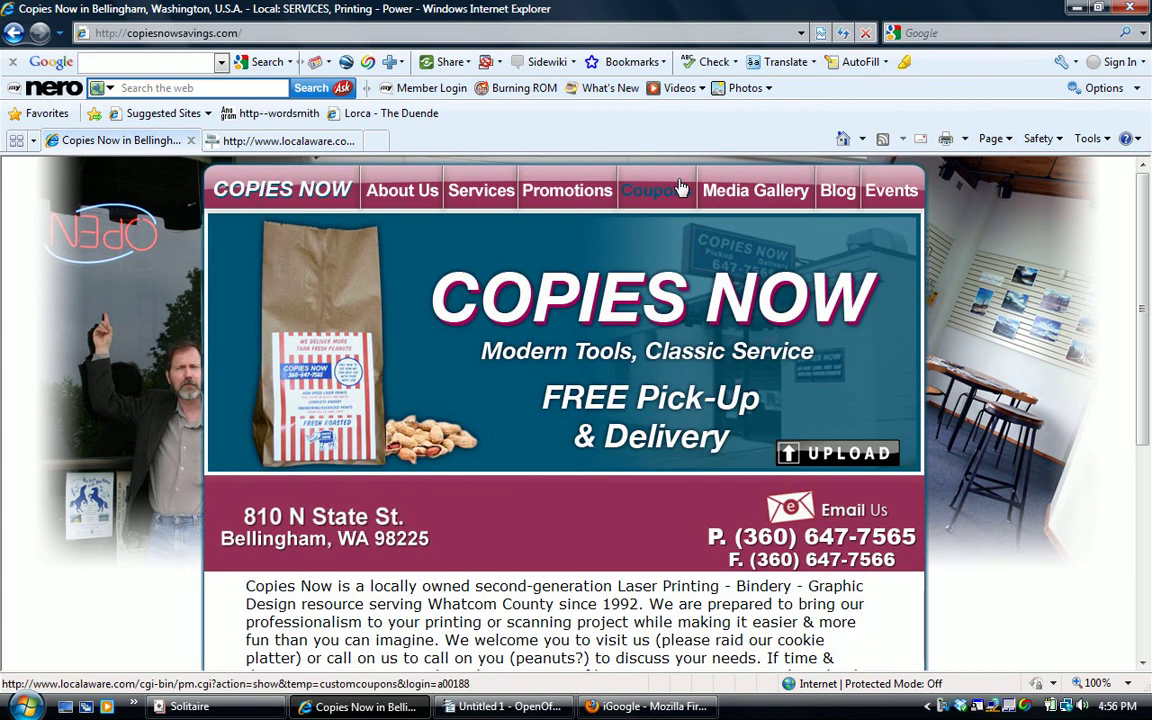
# - Read through the About Us details, including charities and green practices, then close it
pyautogui.click(430, 201)
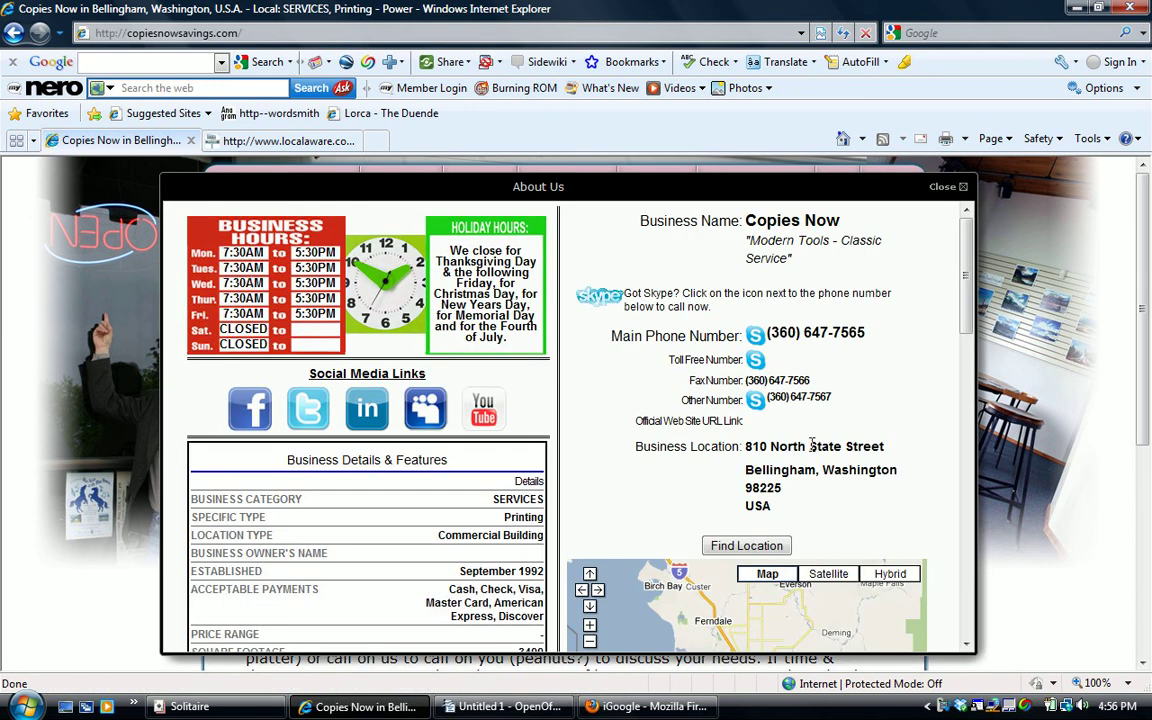
pyautogui.scroll(-1, 974, 340)
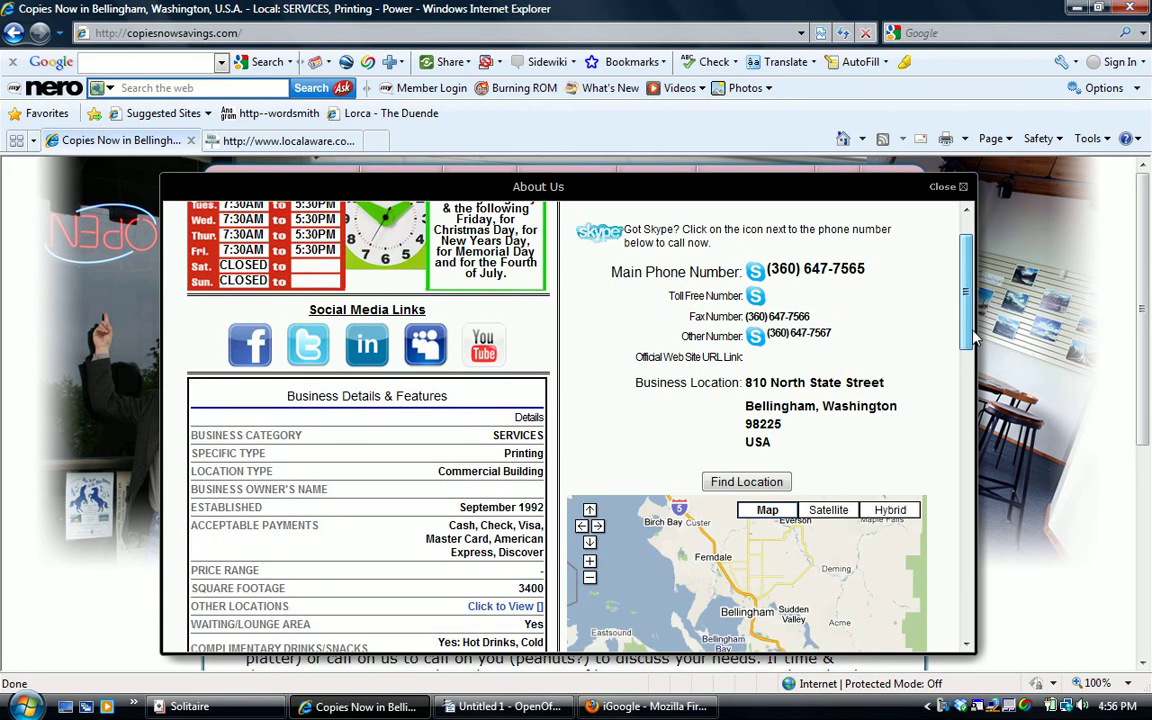
pyautogui.scroll(-6, 974, 340)
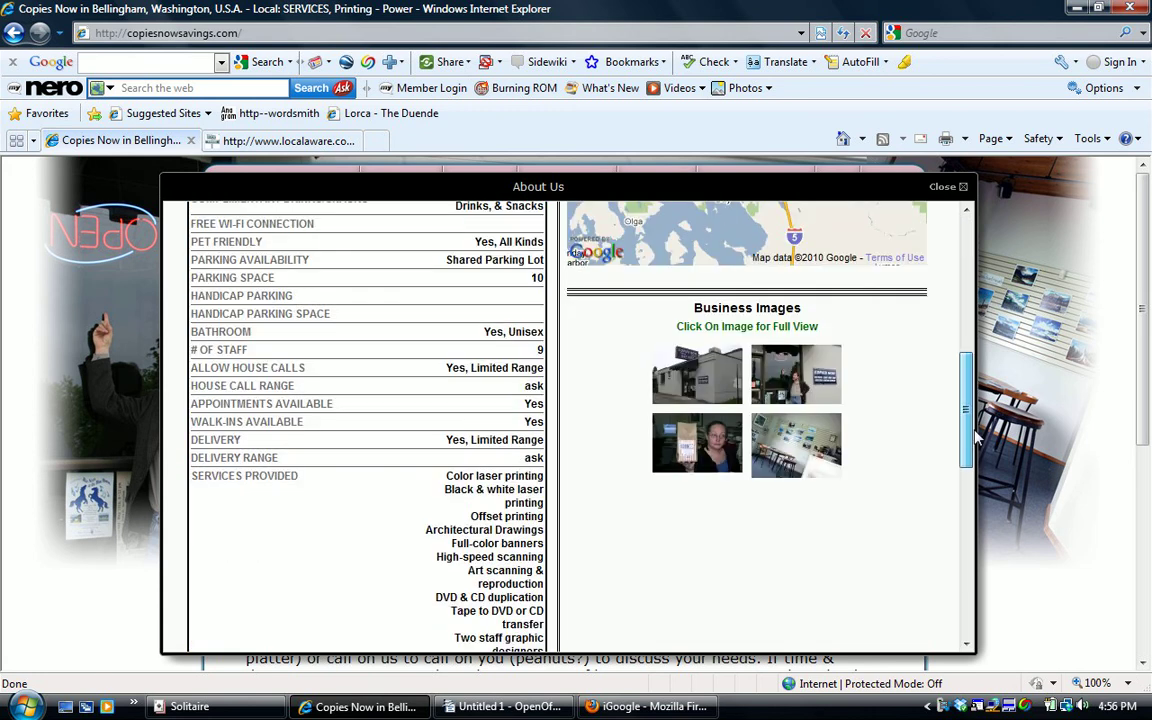
pyautogui.moveTo(975, 436); pyautogui.dragTo(970, 472)
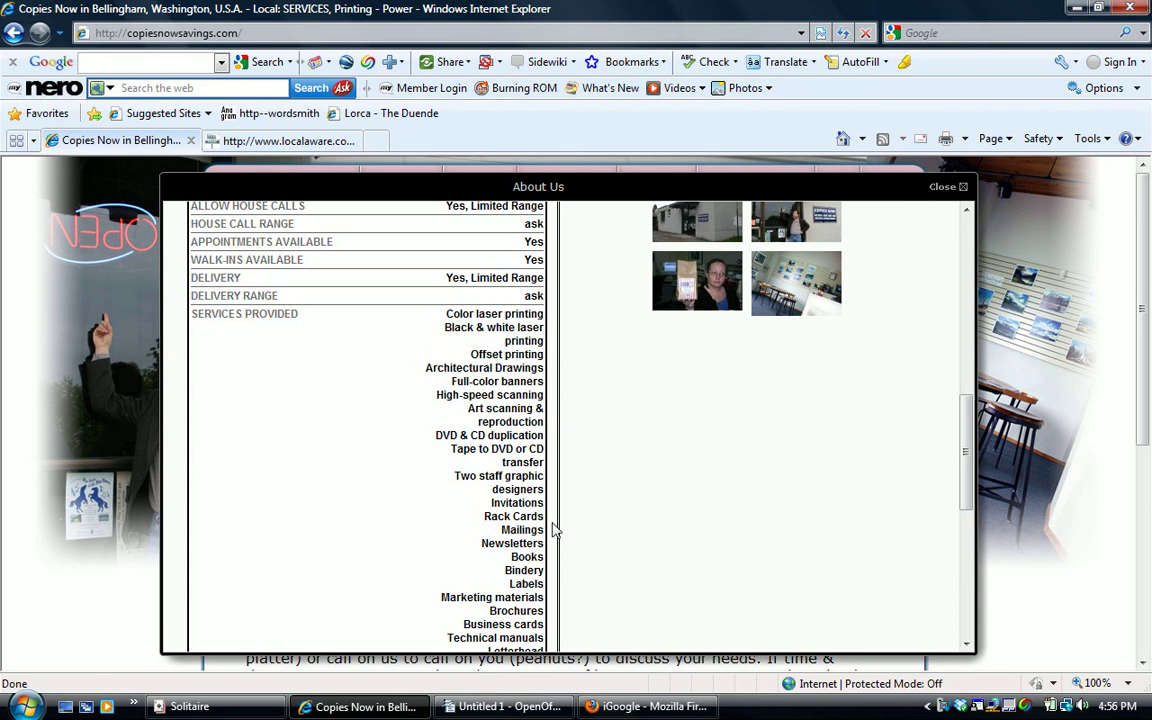
pyautogui.moveTo(966, 475); pyautogui.dragTo(977, 553)
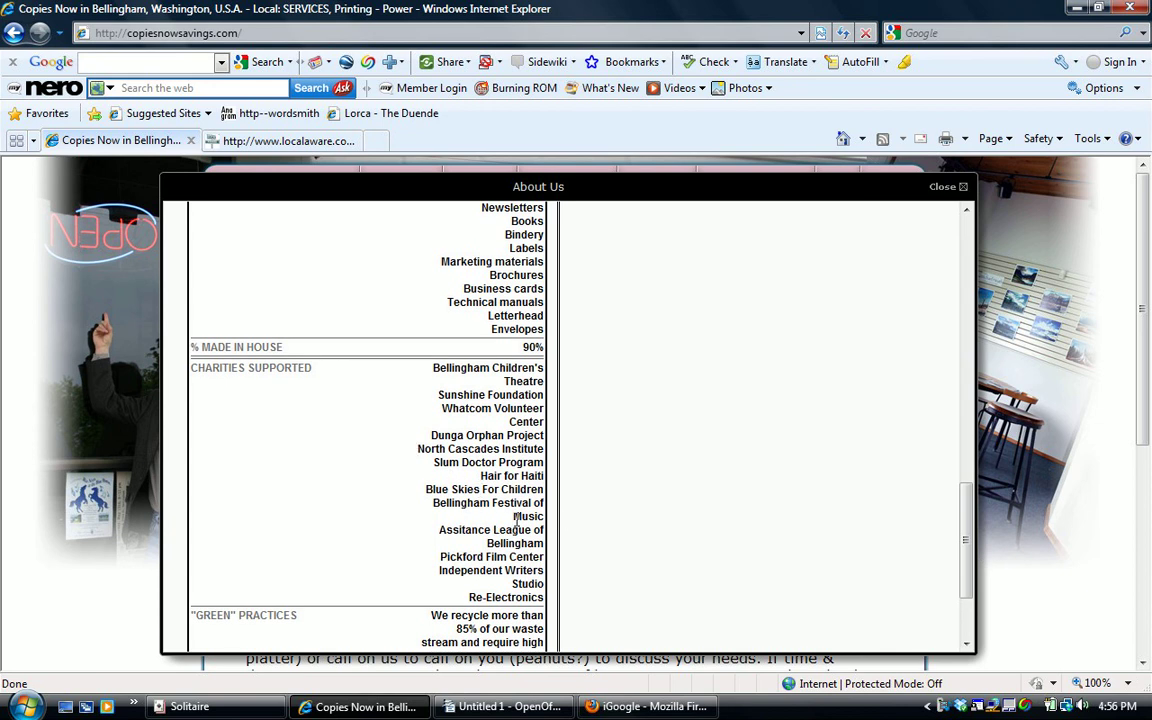
pyautogui.click(962, 187)
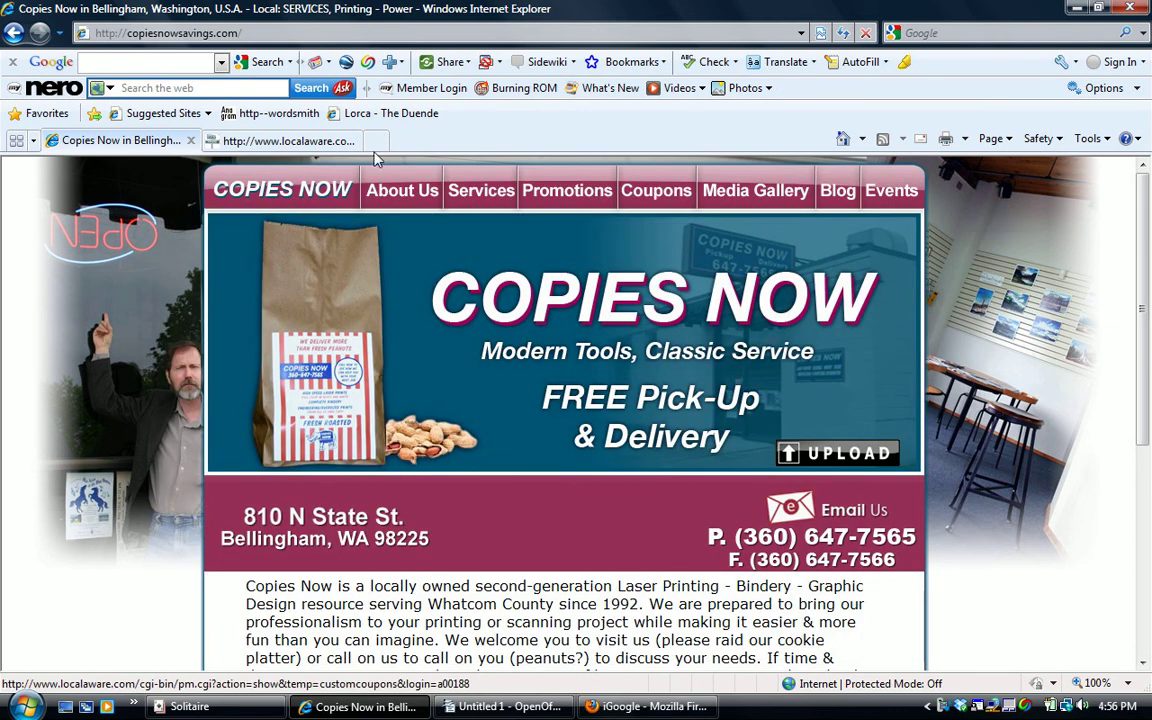
# - From the Local Aware tab, go to Coupons and begin adding a new coupon
pyautogui.click(291, 142)
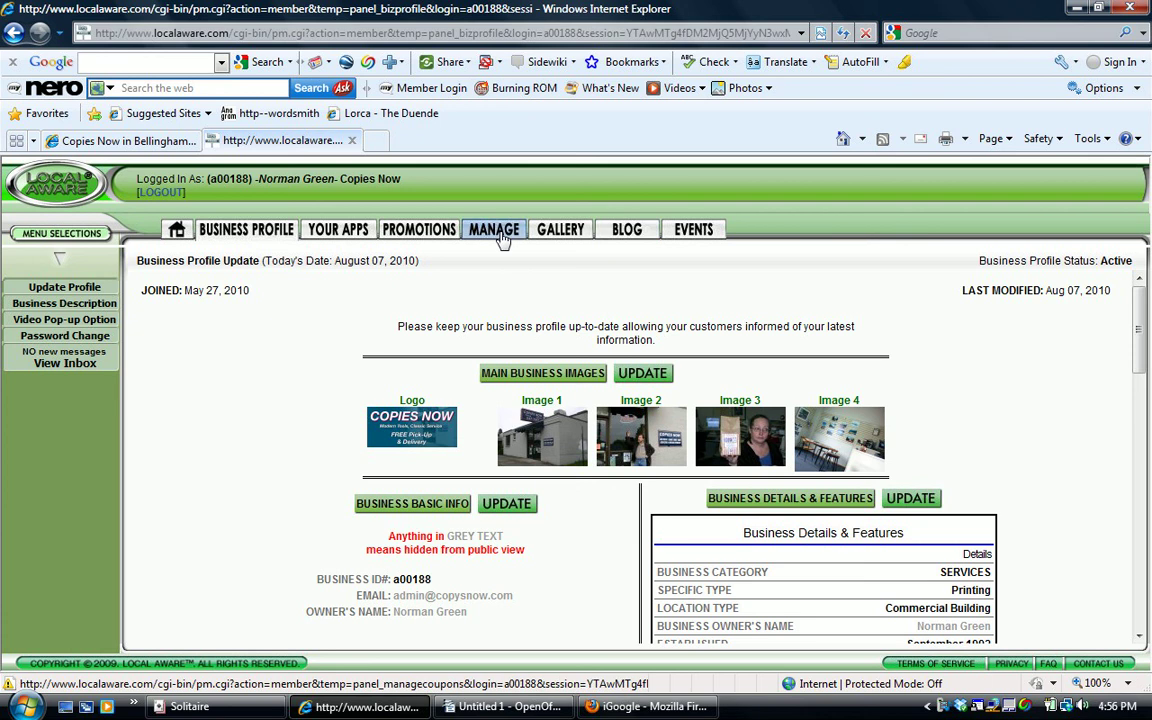
pyautogui.click(494, 230)
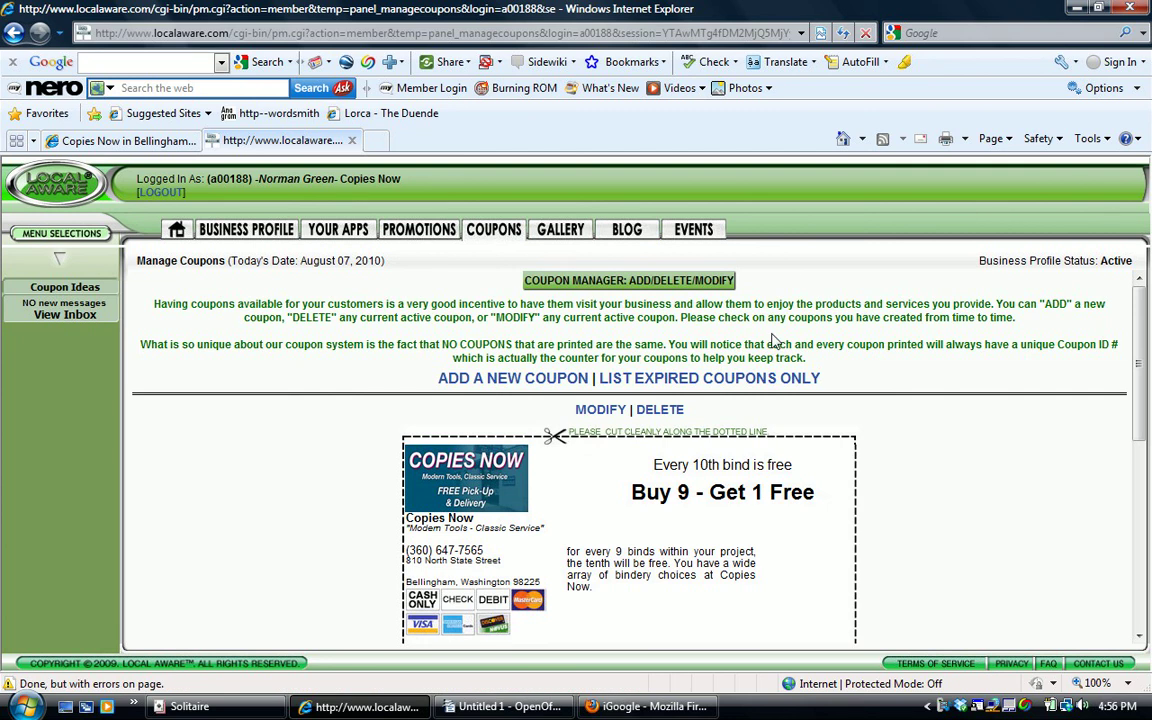
pyautogui.click(541, 382)
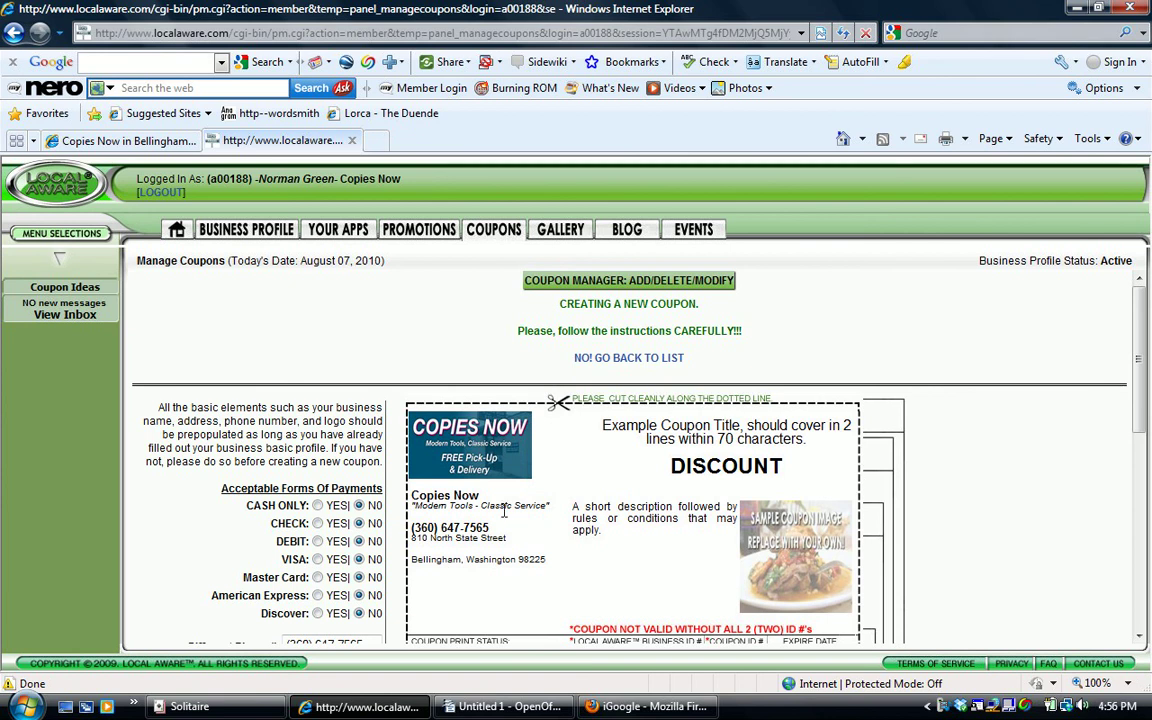
# - Accept cash, checks, debit, Visa, Master Card, American Express and Discover on the coupon
pyautogui.click(317, 505)
pyautogui.click(317, 523)
pyautogui.click(317, 541)
pyautogui.click(317, 559)
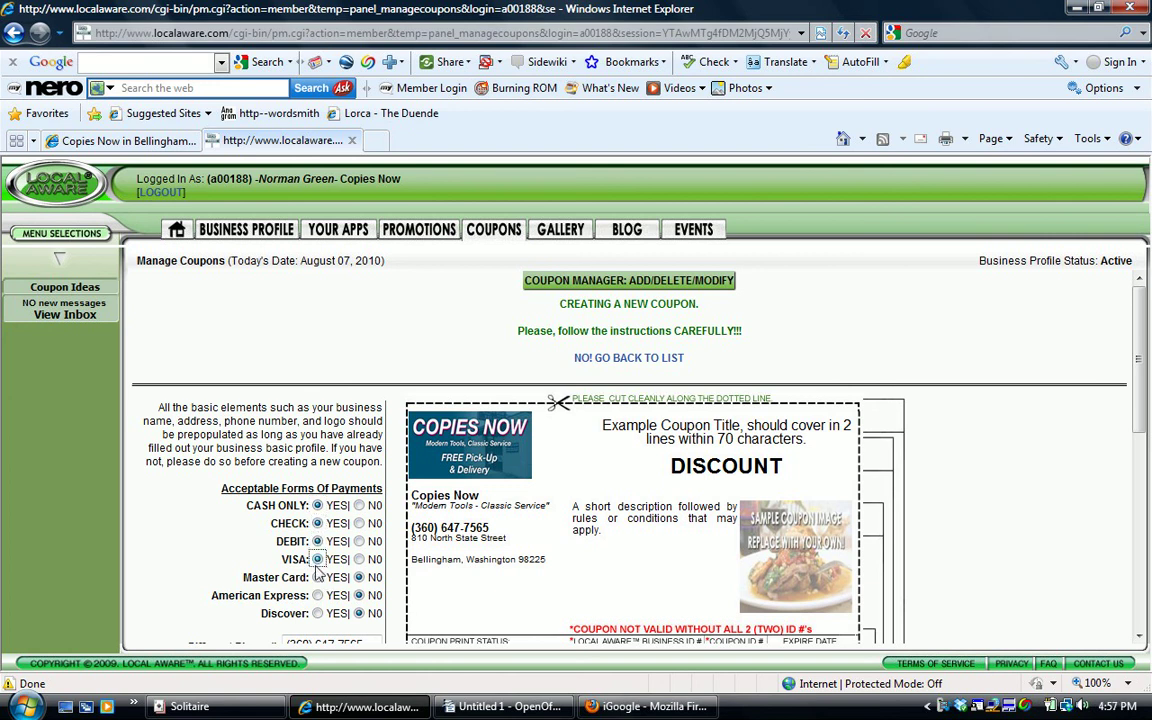
pyautogui.click(317, 577)
pyautogui.click(317, 594)
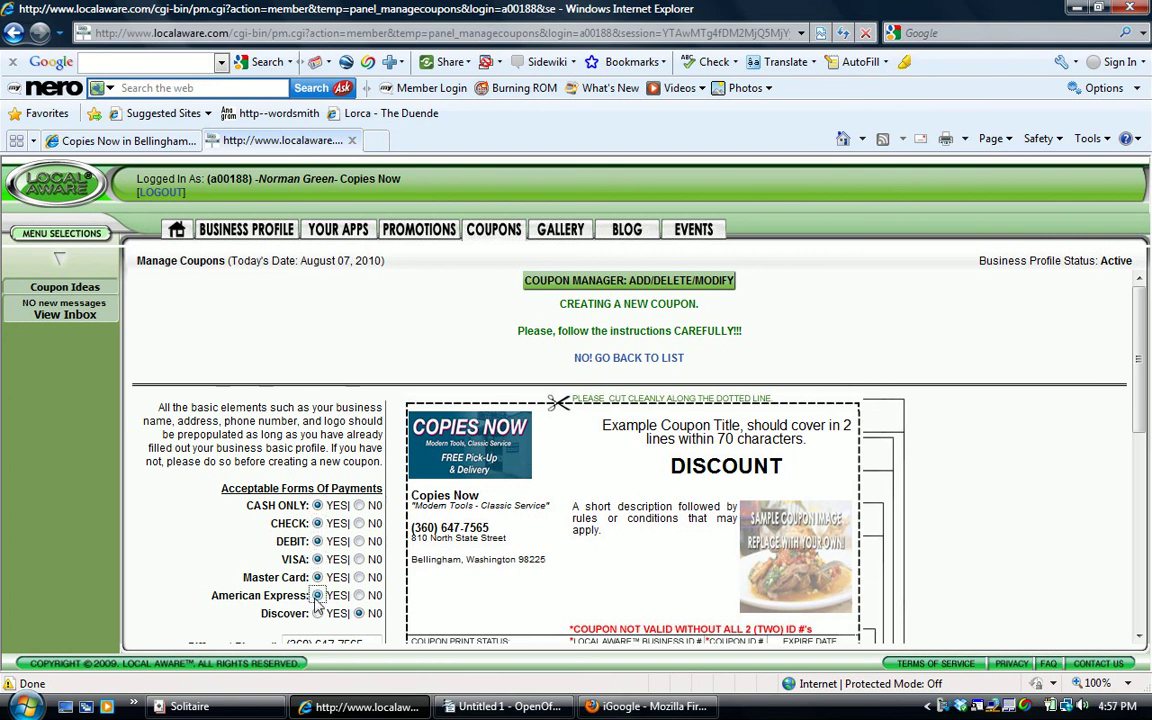
pyautogui.click(317, 612)
# - Set the coupon expiry date to September 30, 2010 using the calendar picker
pyautogui.scroll(-4, 680, 472)
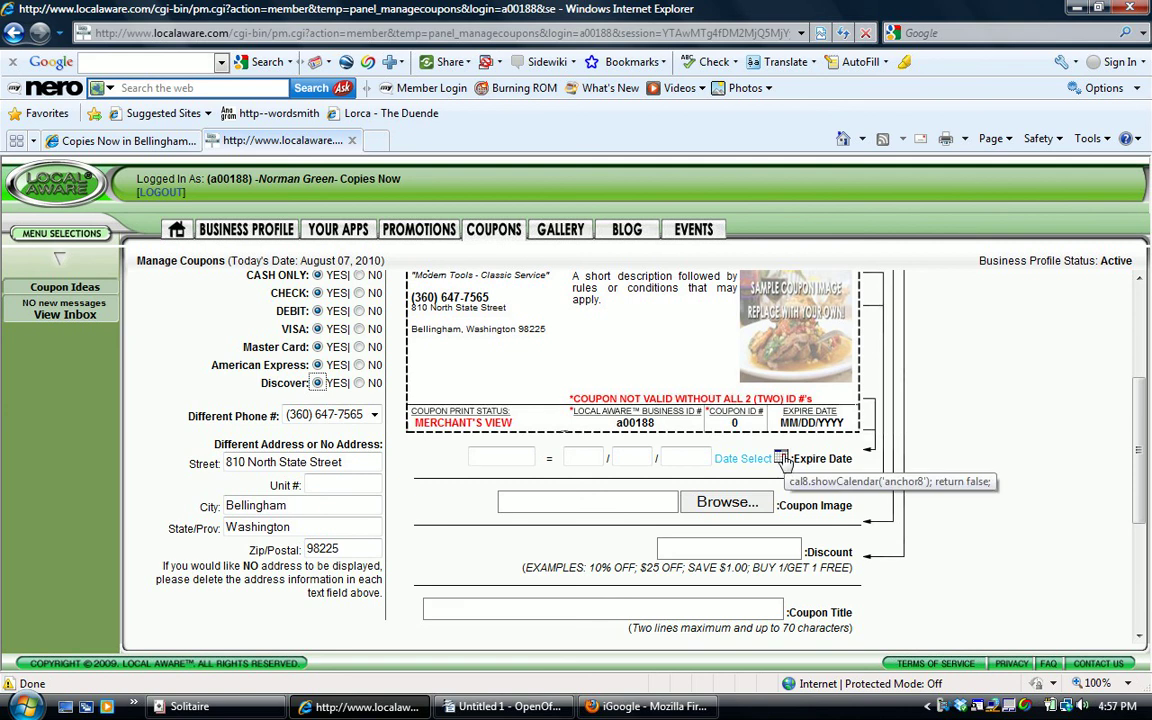
pyautogui.click(782, 459)
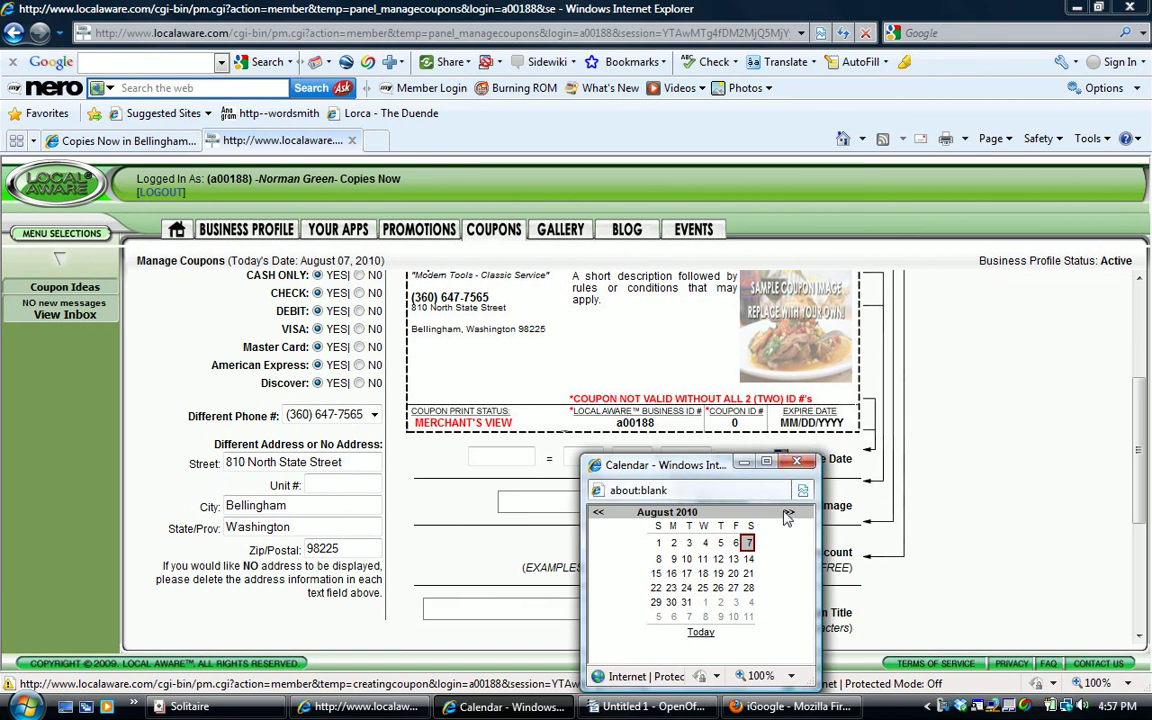
pyautogui.click(789, 515)
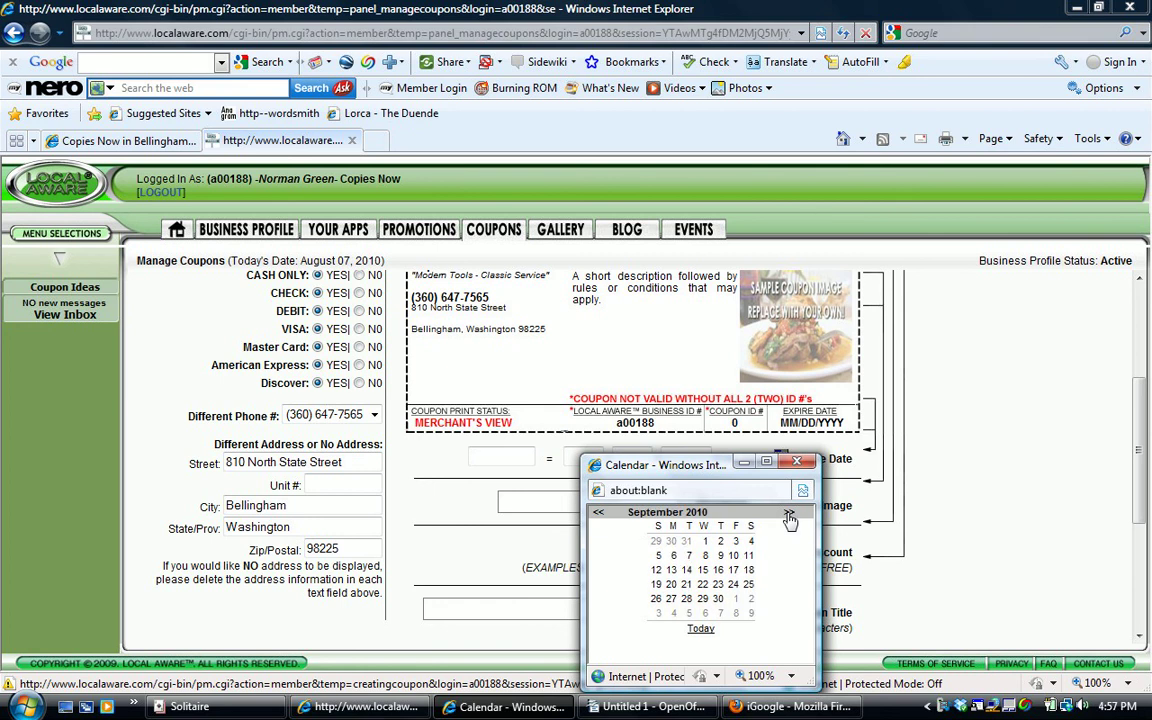
pyautogui.click(718, 599)
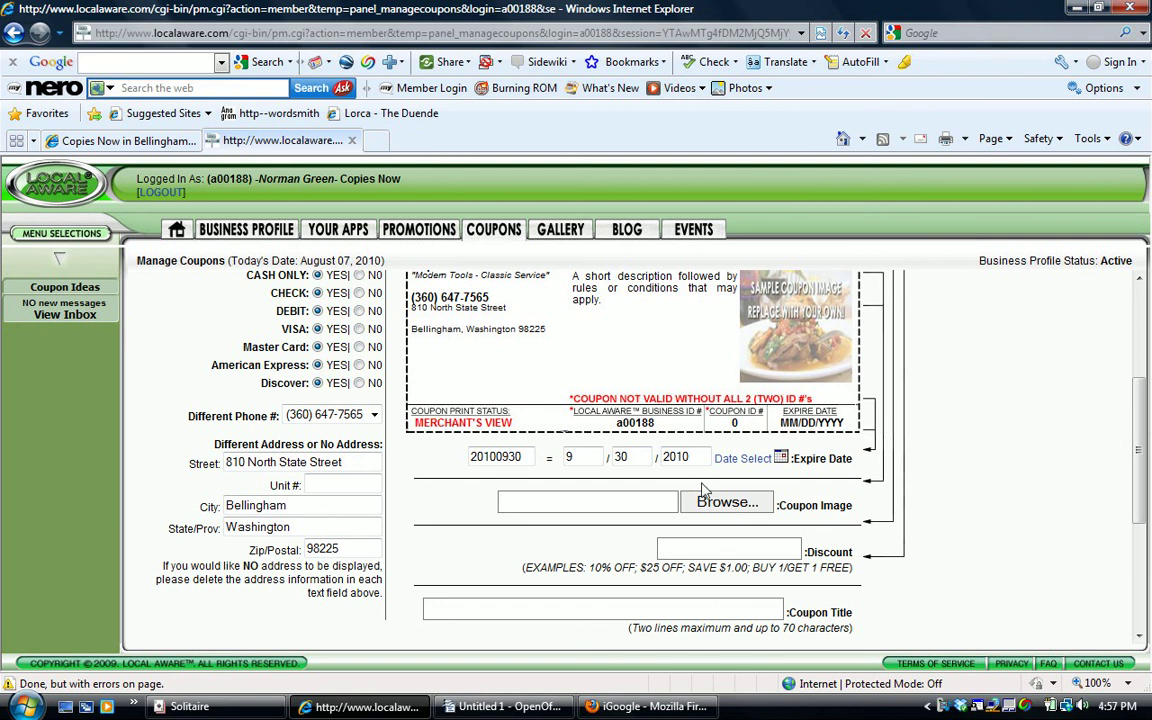
# - Enter discount 'Half Off' and coupon title '50% Savings on Full Color Rack Cards'
pyautogui.click(760, 551)
pyautogui.write('Half Off')
pyautogui.click(643, 611)
pyautogui.write('50% S')
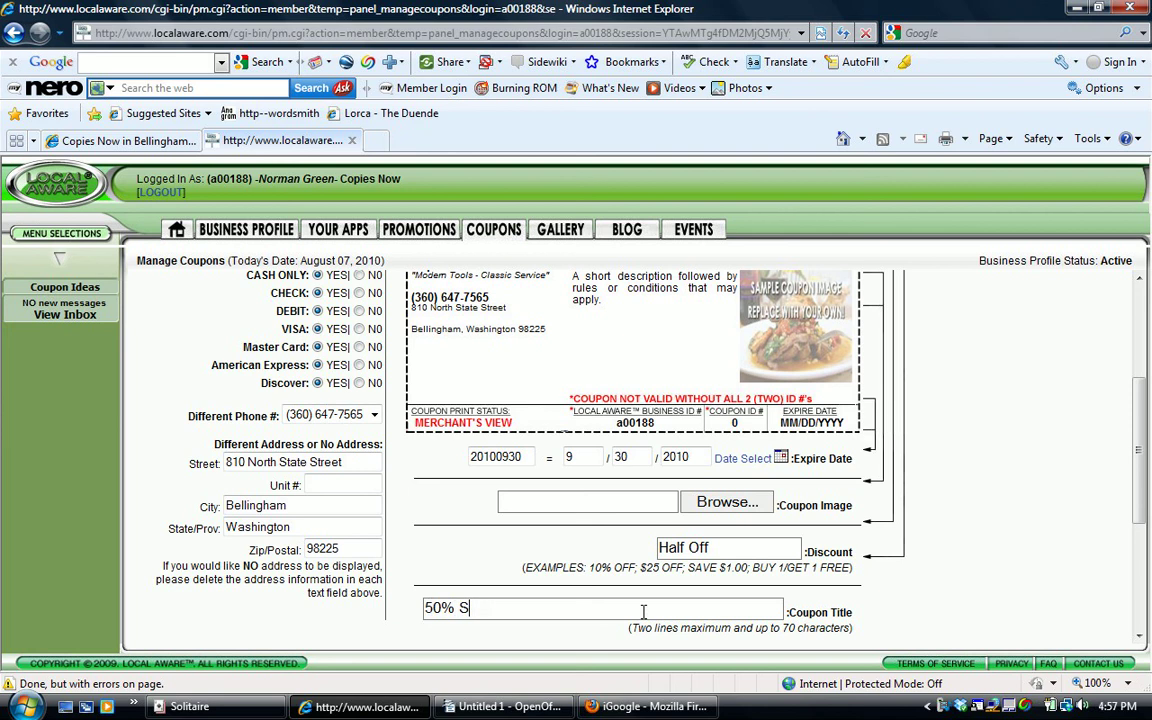
pyautogui.write('avings on Full ')
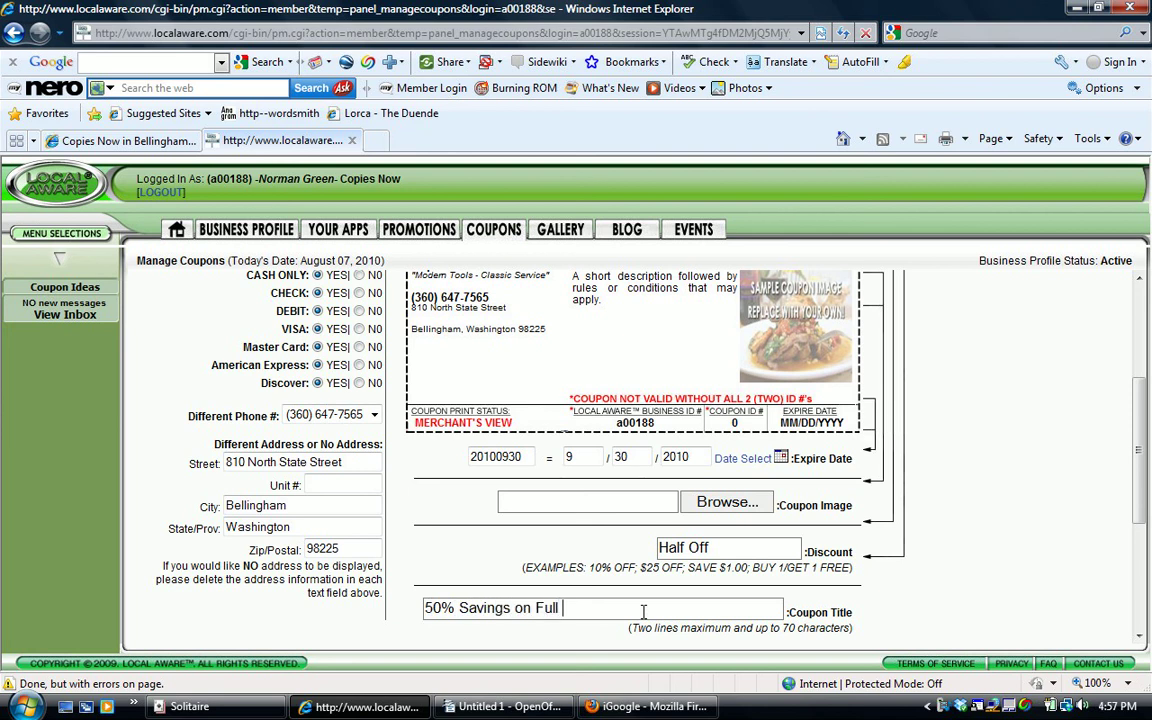
pyautogui.write('Color Rack Cards')
# - Add the short description 'Not to be combined with other discounts.'
pyautogui.scroll(-3, 1130, 575)
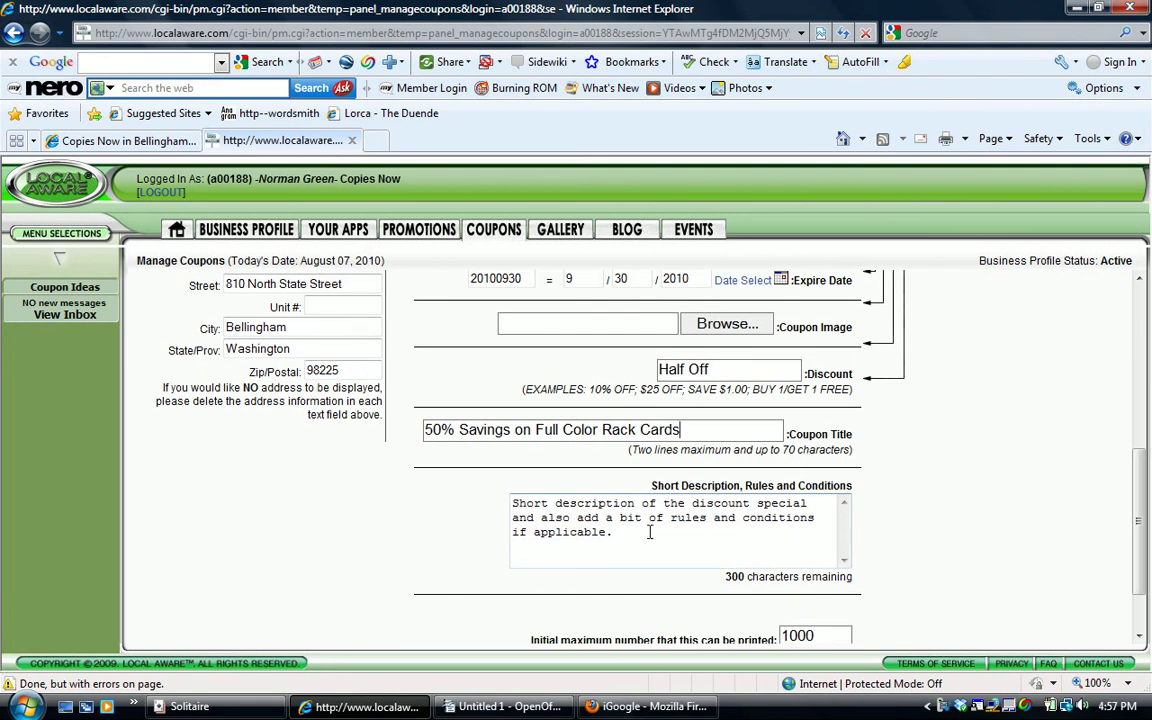
pyautogui.click(551, 504)
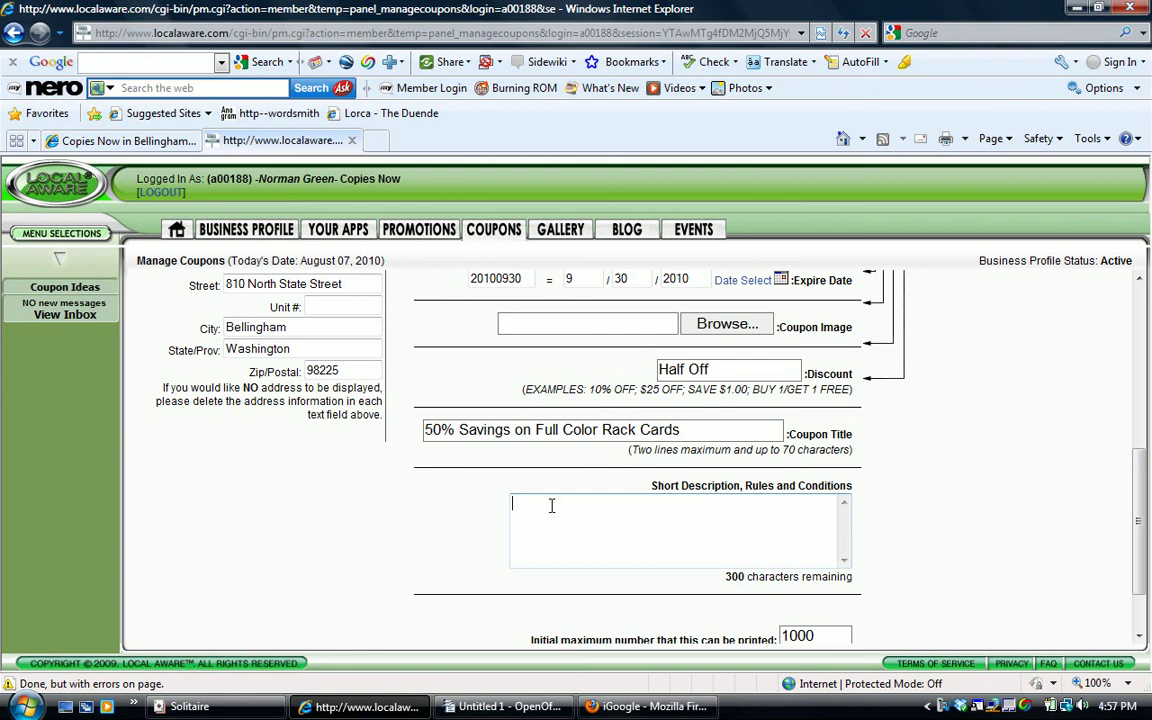
pyautogui.write('Not to be combined with o')
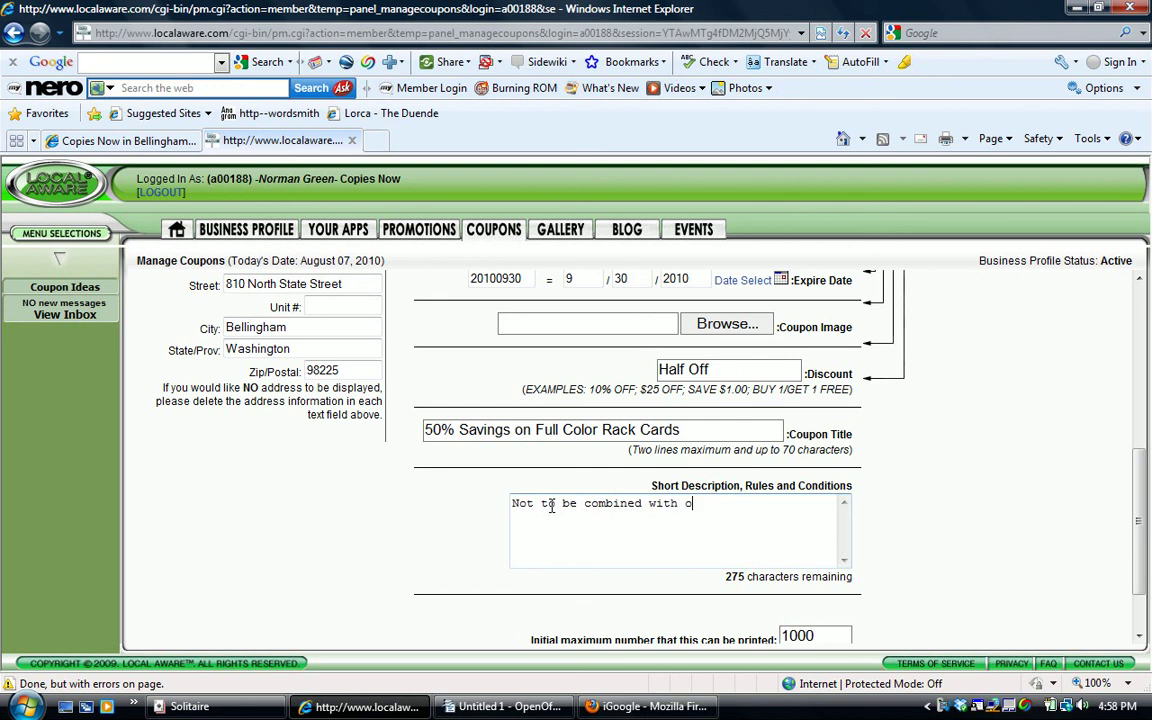
pyautogui.write('ther discounts.')
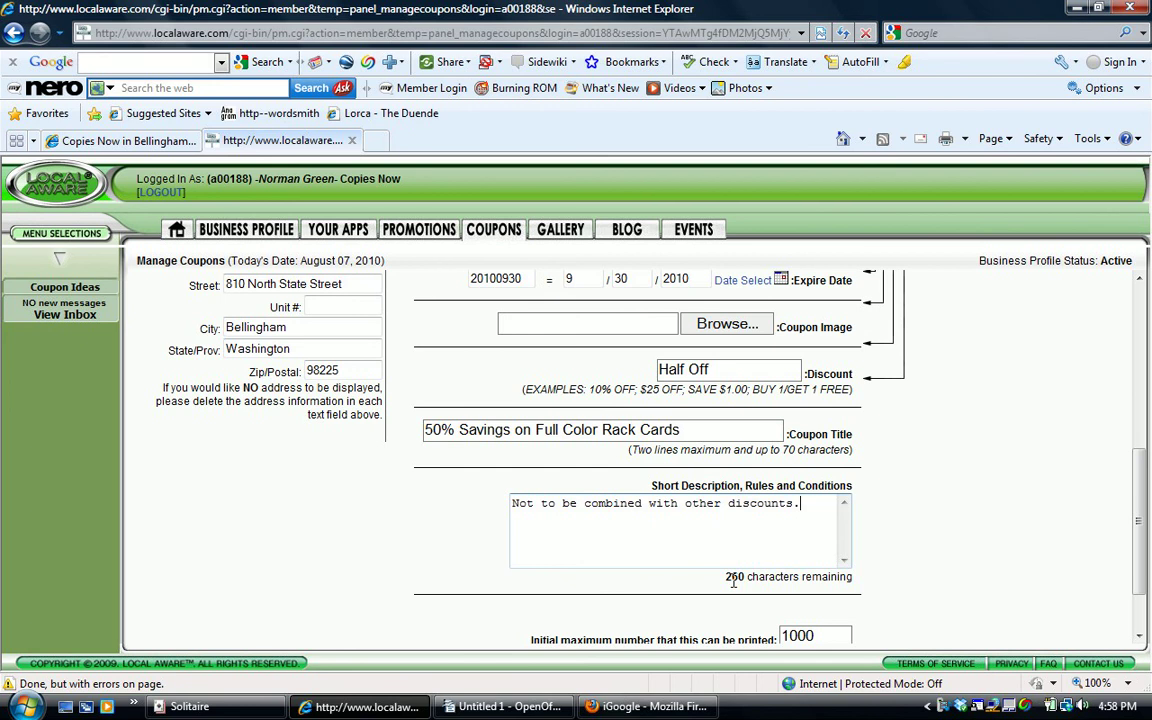
pyautogui.scroll(-2, 1143, 589)
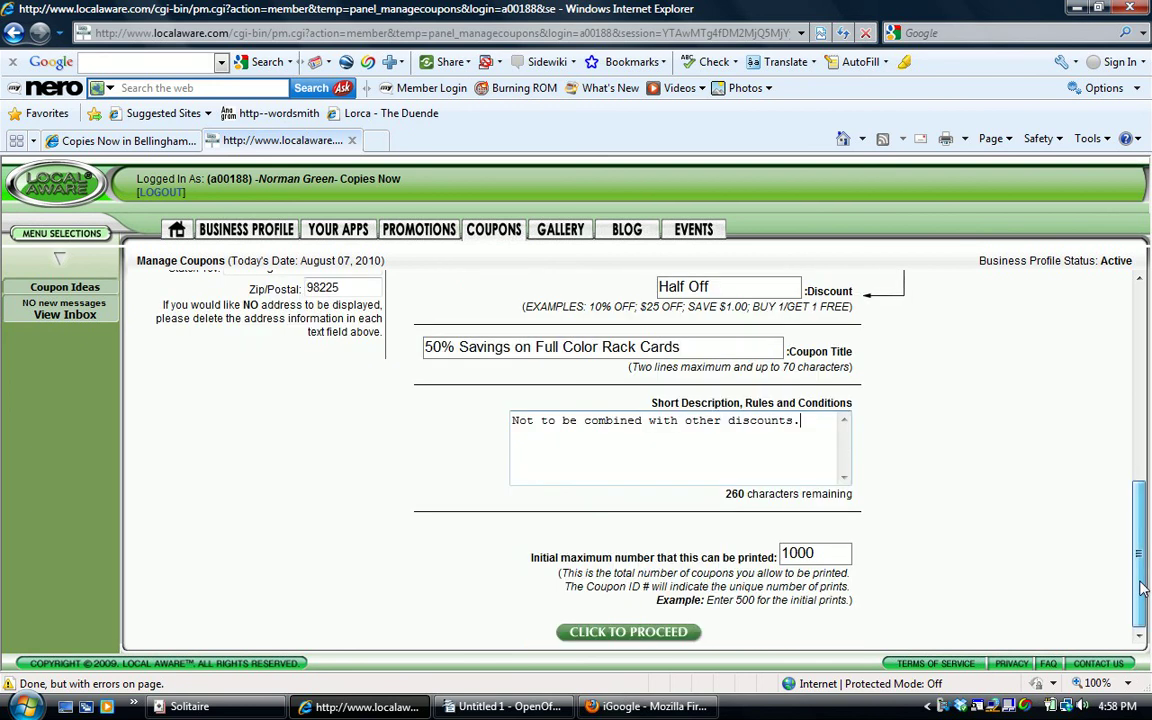
# - Submit the coupon and check Manage Coupons lists Half Off, expiring 9/30/2010, limited to 1000 prints
pyautogui.click(661, 635)
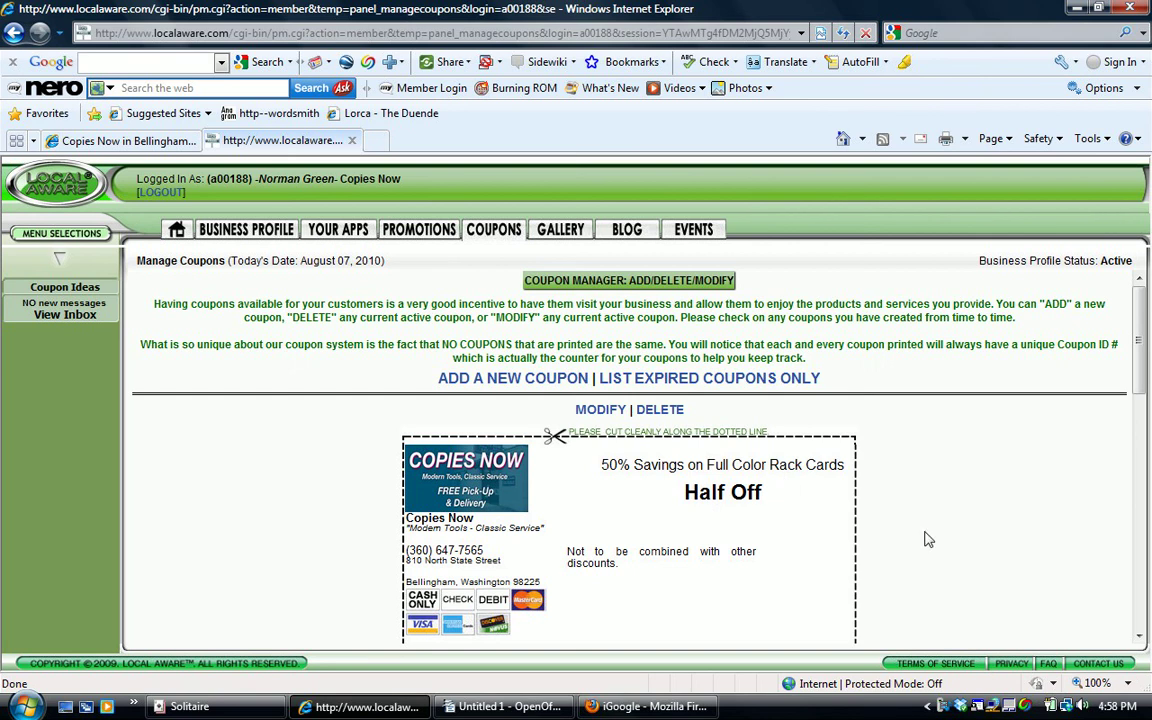
pyautogui.moveTo(1134, 342); pyautogui.dragTo(1137, 392)
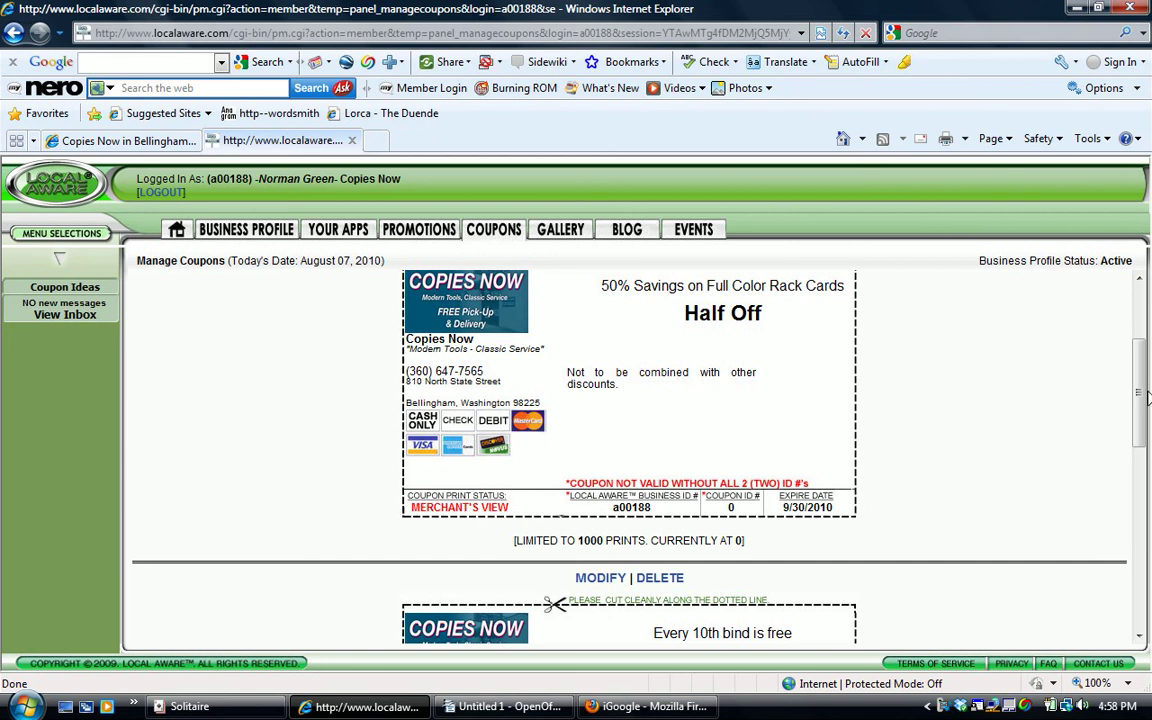
pyautogui.moveTo(1135, 369); pyautogui.dragTo(1131, 330)
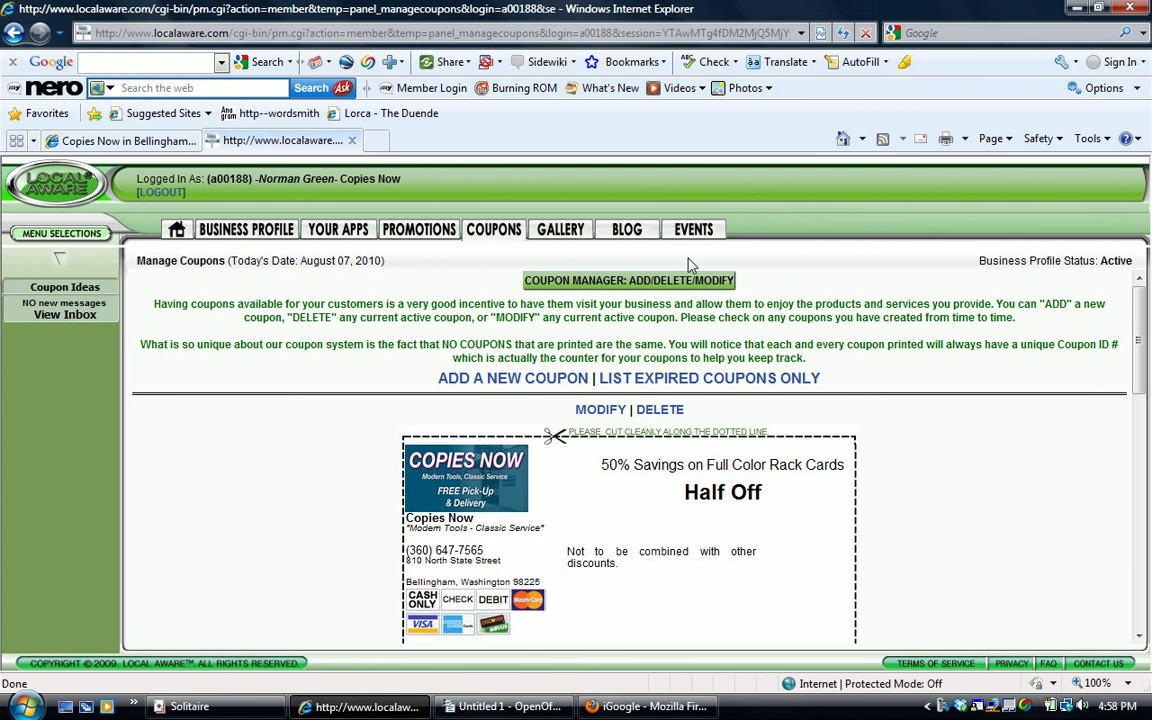
# - Go from the blog's new-entry page to Manage Events, listing the Clover Book Launch and Dan Carrigan events
pyautogui.click(615, 237)
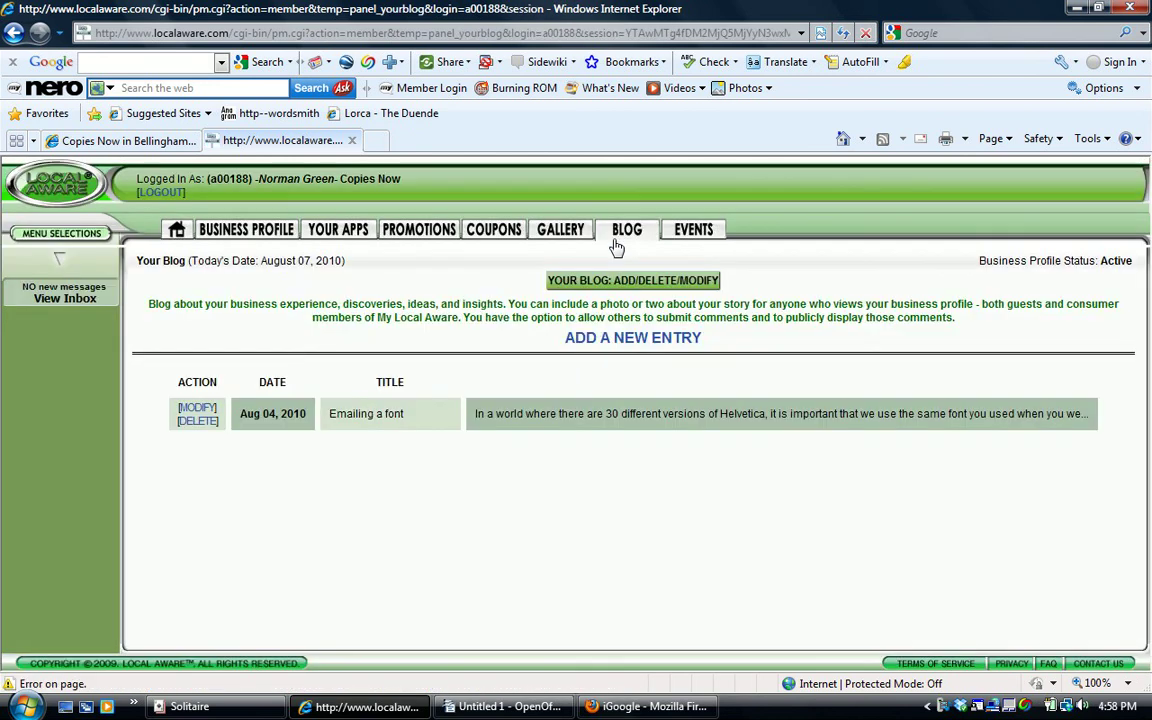
pyautogui.click(641, 340)
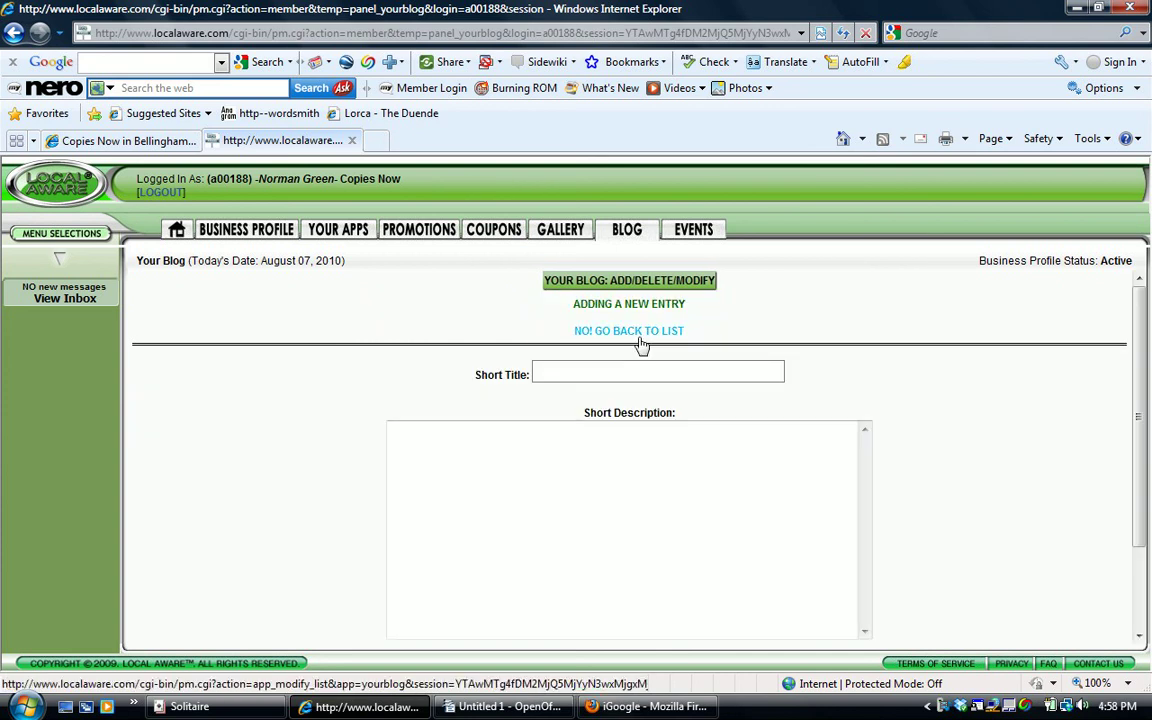
pyautogui.click(705, 231)
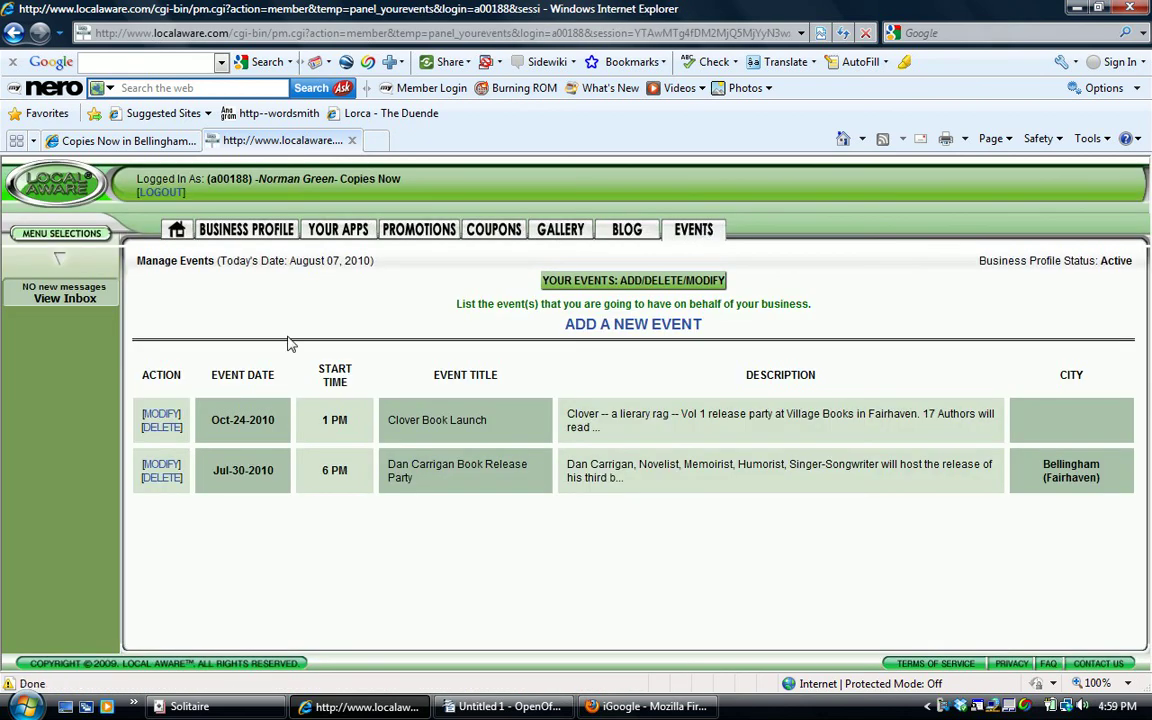
# - Delete the old Clover Book Launch event and start adding a new event
pyautogui.click(169, 428)
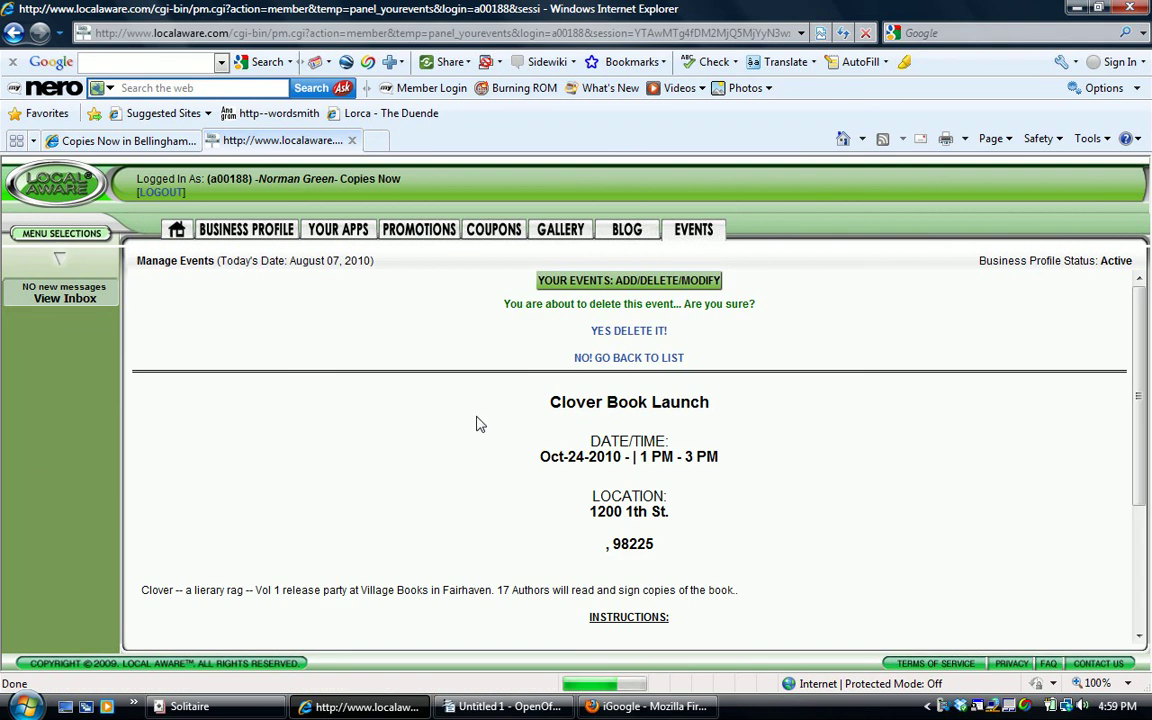
pyautogui.click(640, 331)
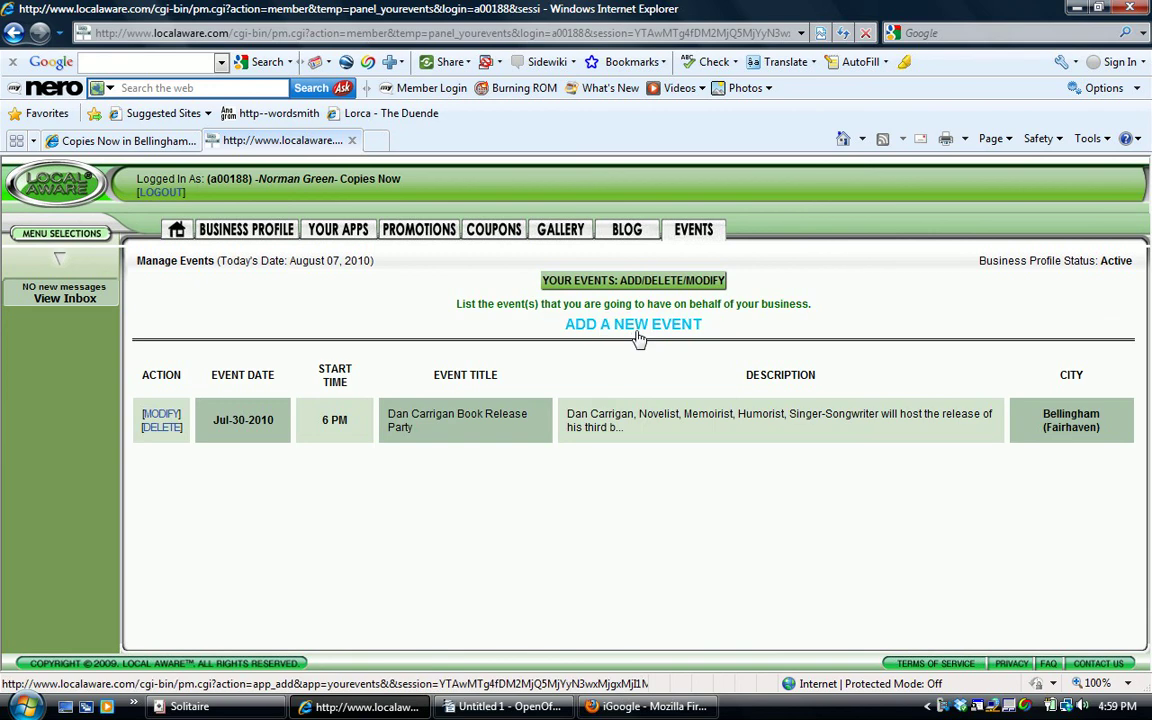
pyautogui.click(637, 326)
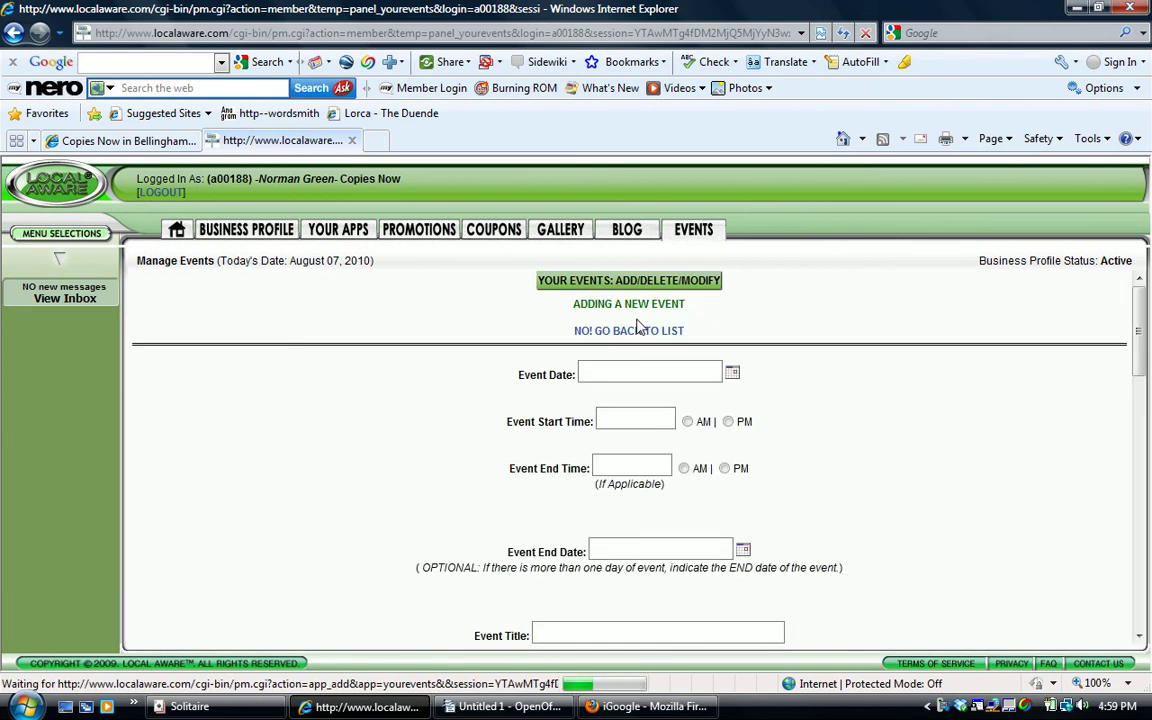
# - Set the new event's date to Oct-24-2010 in the calendar picker
pyautogui.click(733, 374)
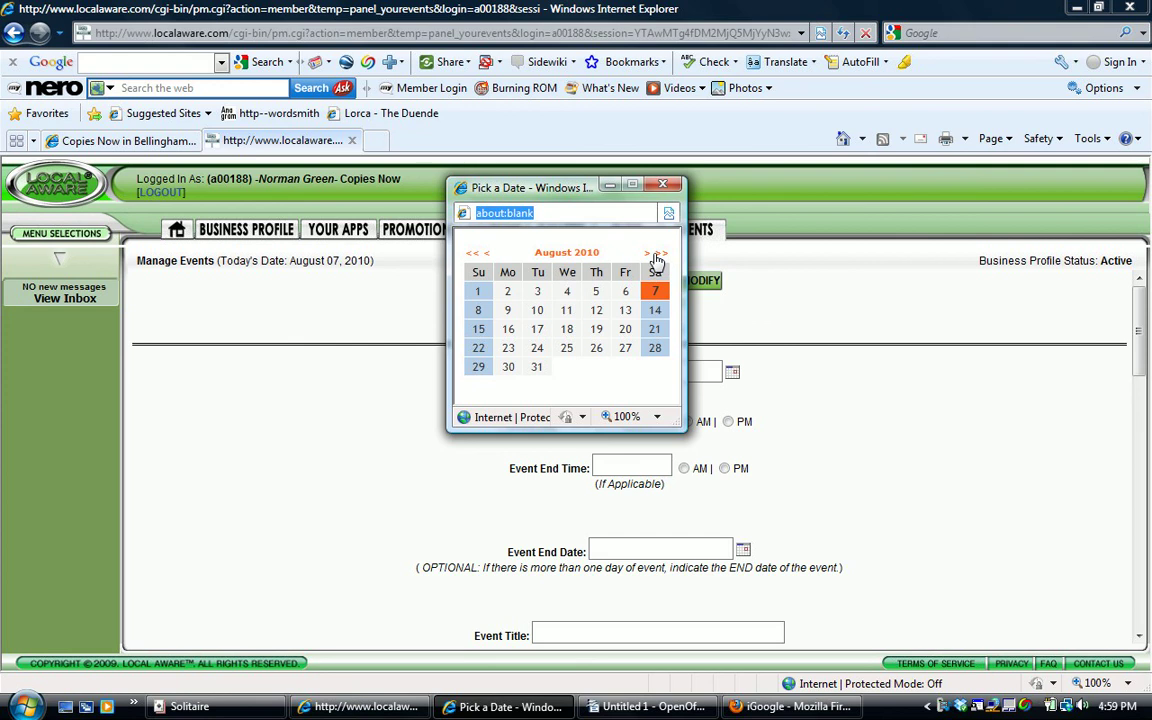
pyautogui.click(647, 255)
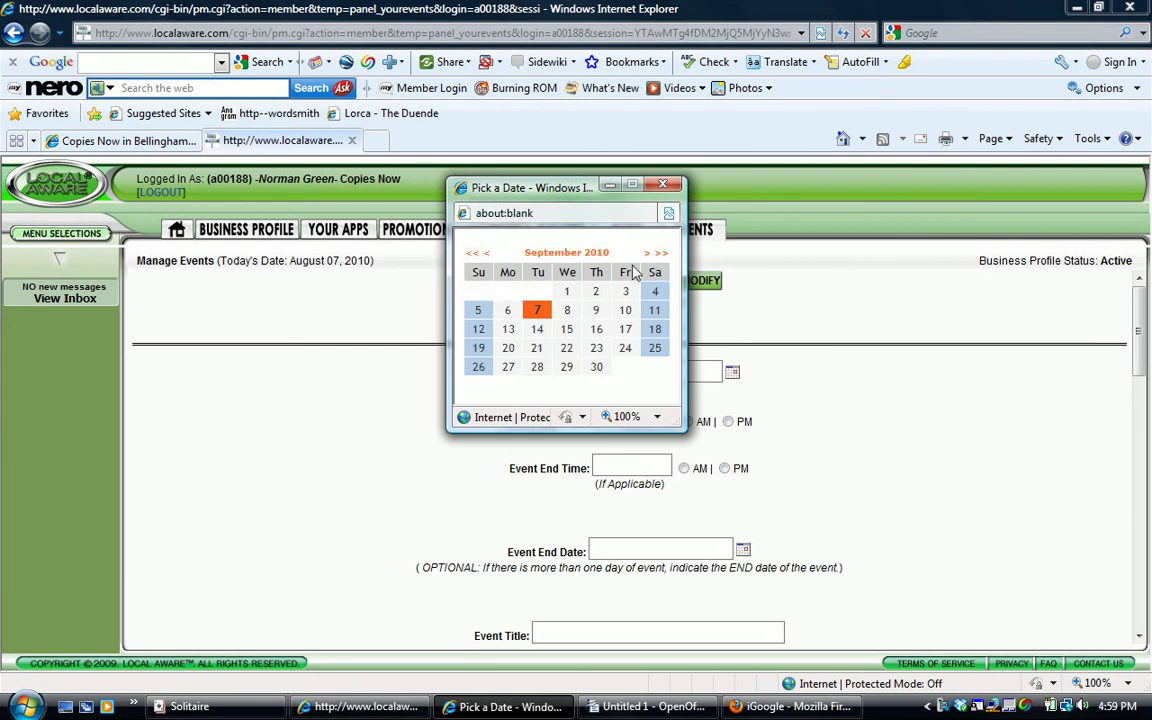
pyautogui.click(479, 369)
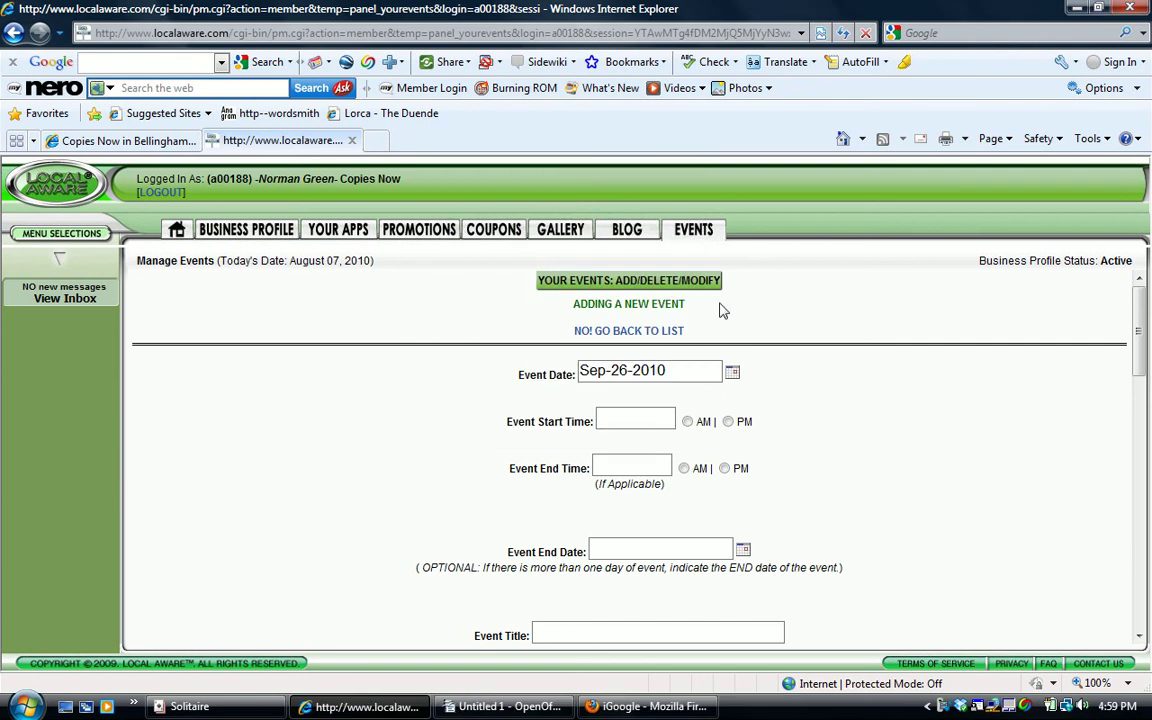
pyautogui.click(732, 374)
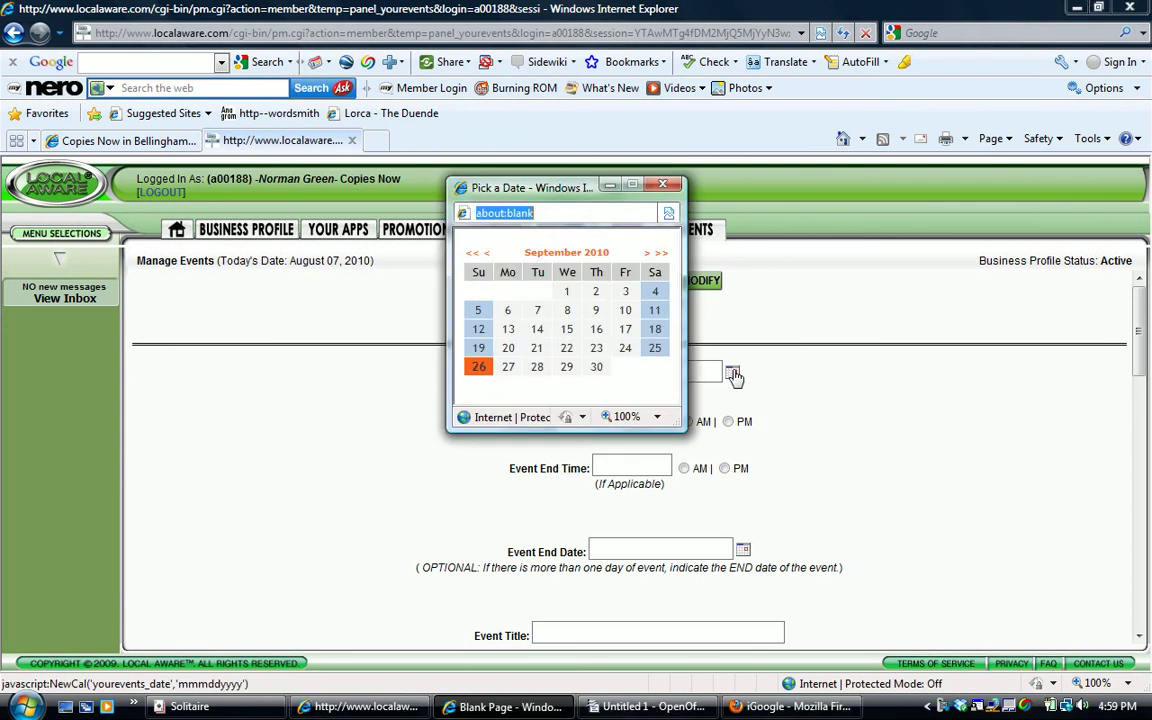
pyautogui.click(647, 257)
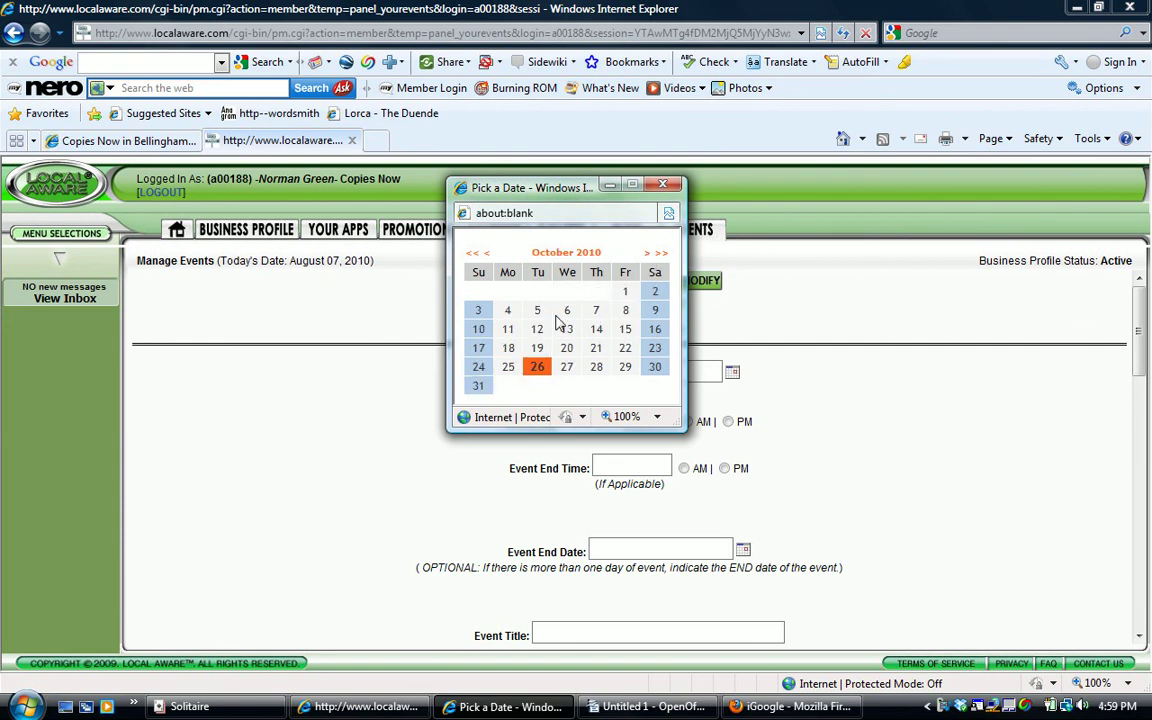
pyautogui.click(477, 367)
pyautogui.click(643, 418)
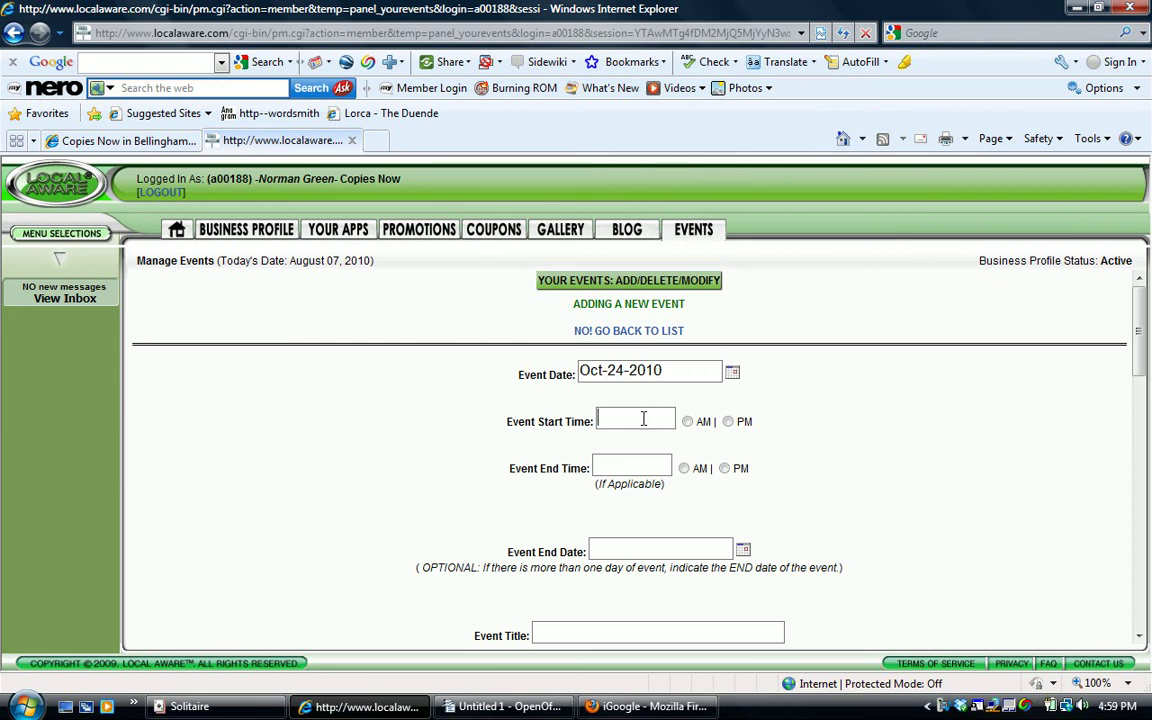
# - Set the event time from 1 PM to 3 PM
pyautogui.write('1')
pyautogui.click(728, 422)
pyautogui.click(653, 470)
pyautogui.write('3')
pyautogui.click(725, 470)
pyautogui.moveTo(1136, 375)
pyautogui.mouseDown()
pyautogui.moveTo(1134, 465)
pyautogui.moveTo(1133, 376)
pyautogui.mouseUp()
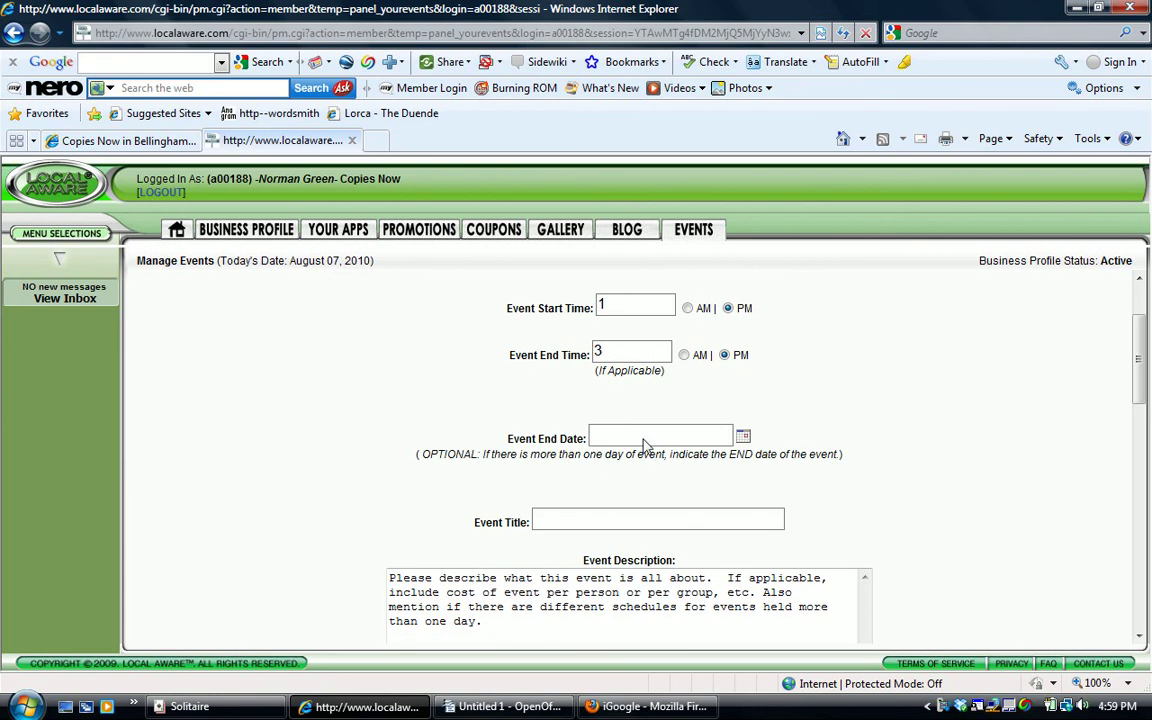
# - Title the event 'Clover Book launch', clear the description placeholder, and bring the Writer draft forward
pyautogui.click(626, 508)
pyautogui.write('Clover B')
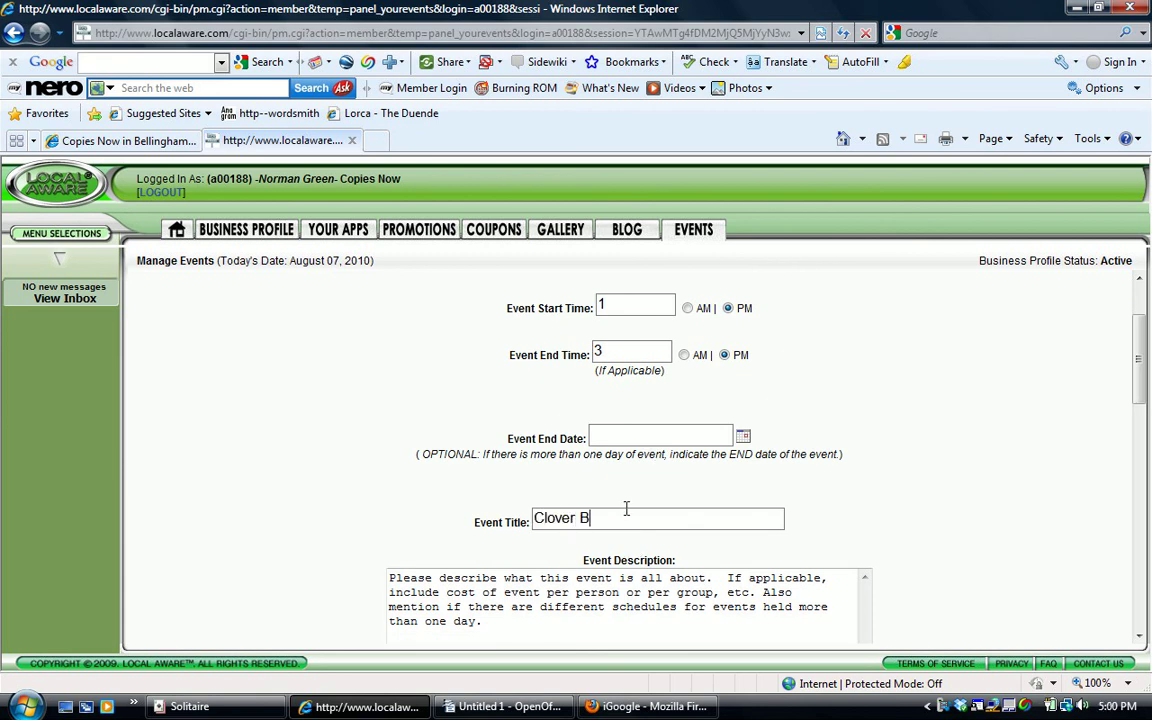
pyautogui.write('ook launch')
pyautogui.click(543, 708)
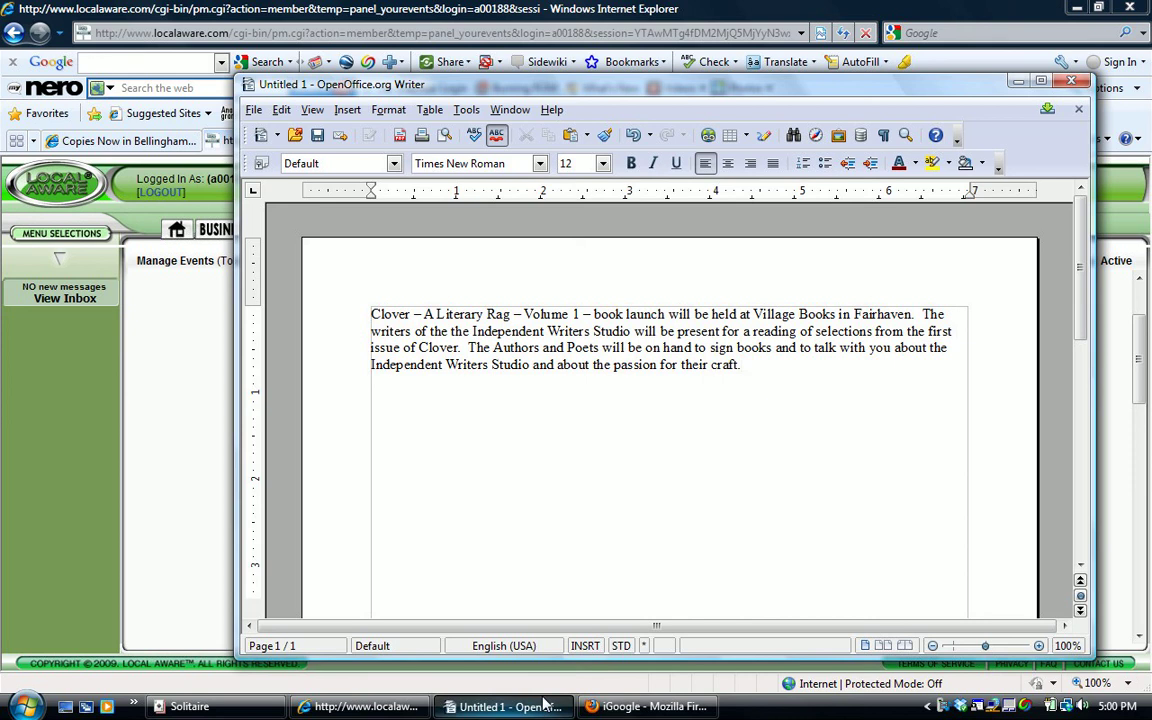
pyautogui.click(1017, 86)
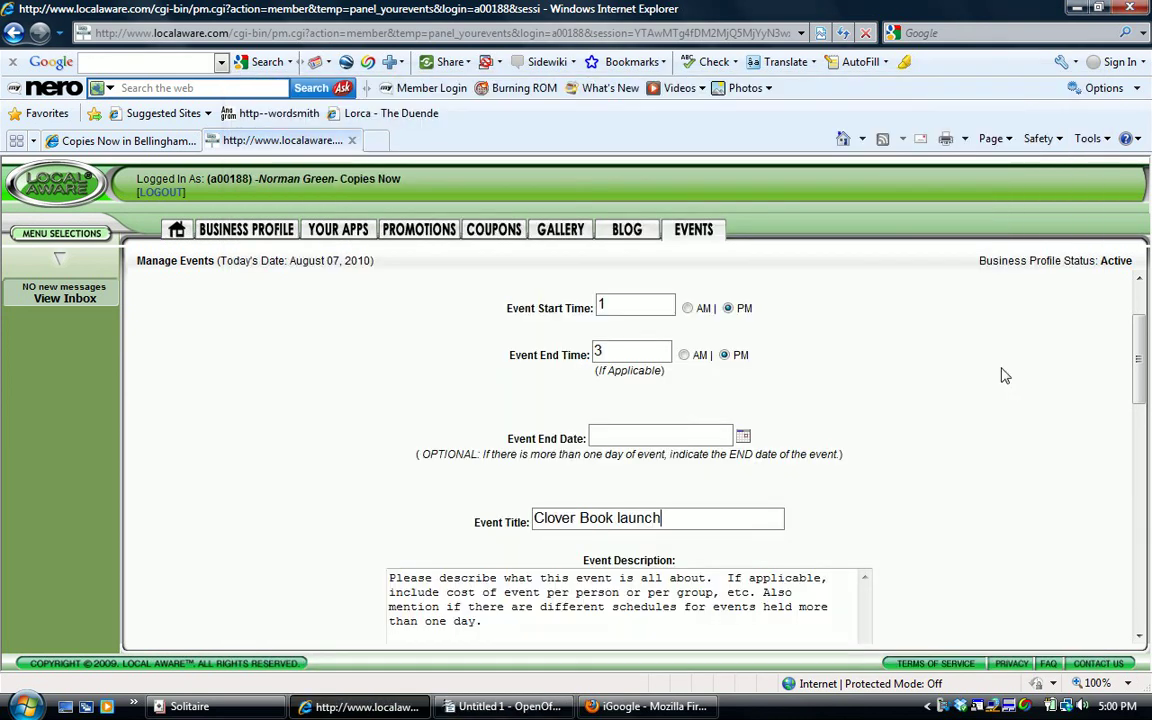
pyautogui.moveTo(1133, 363); pyautogui.dragTo(1125, 430)
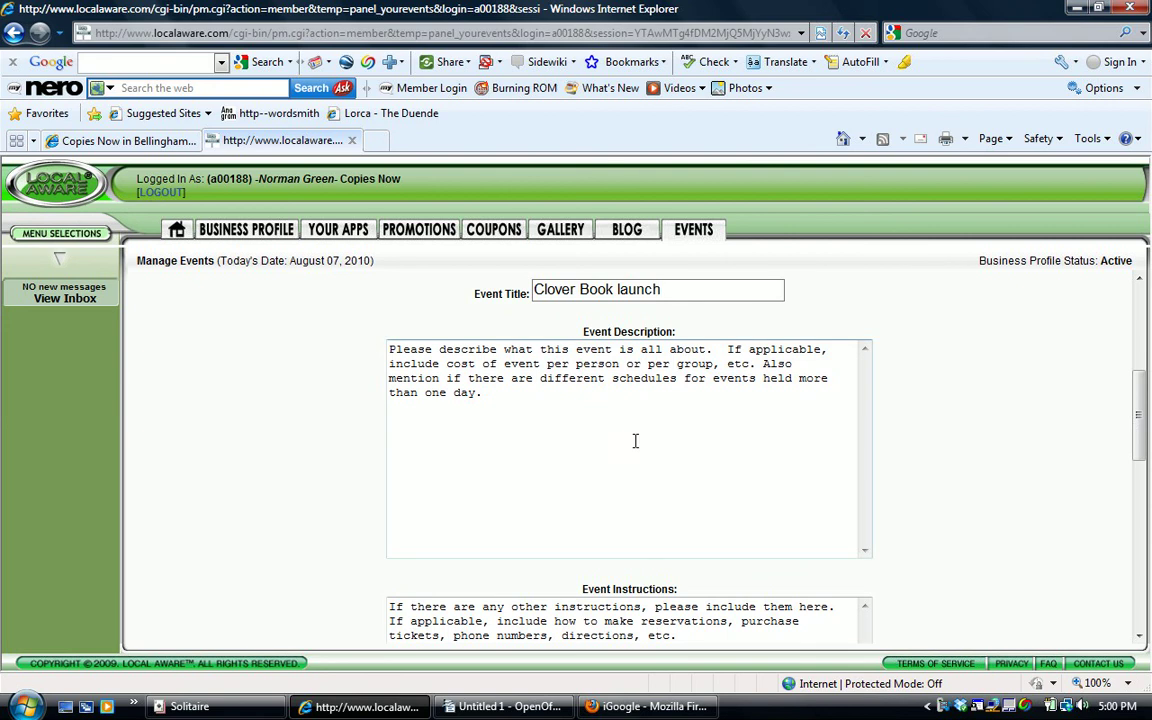
pyautogui.click(600, 414)
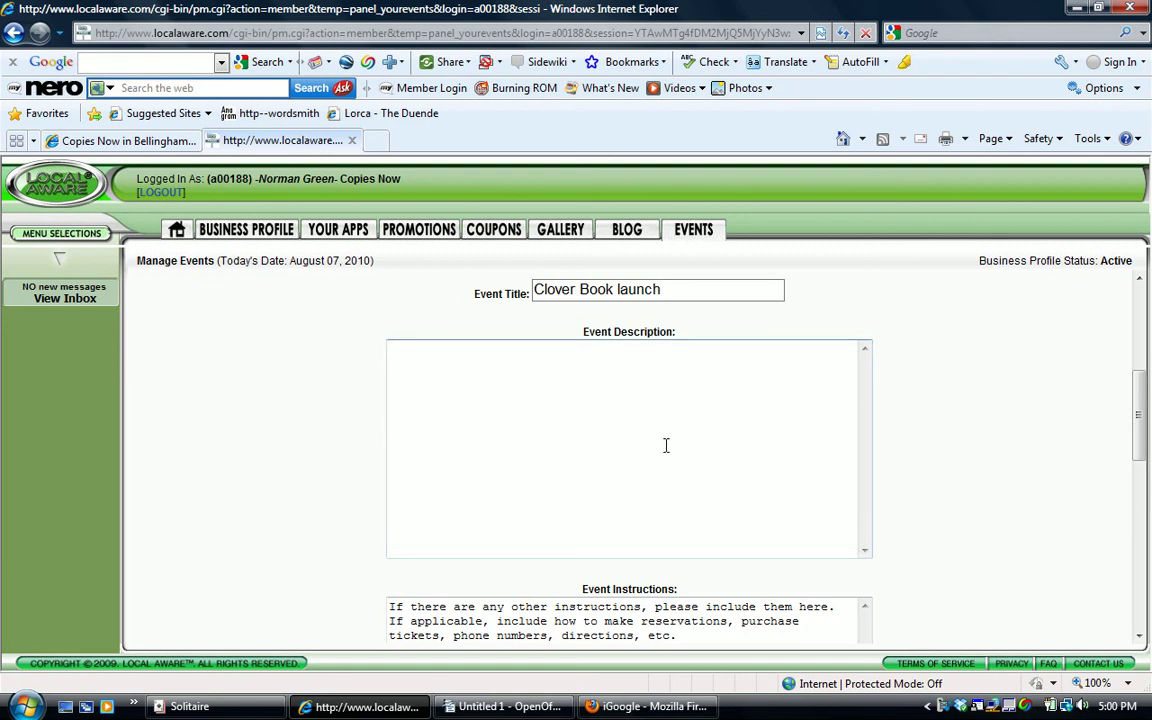
pyautogui.click(523, 712)
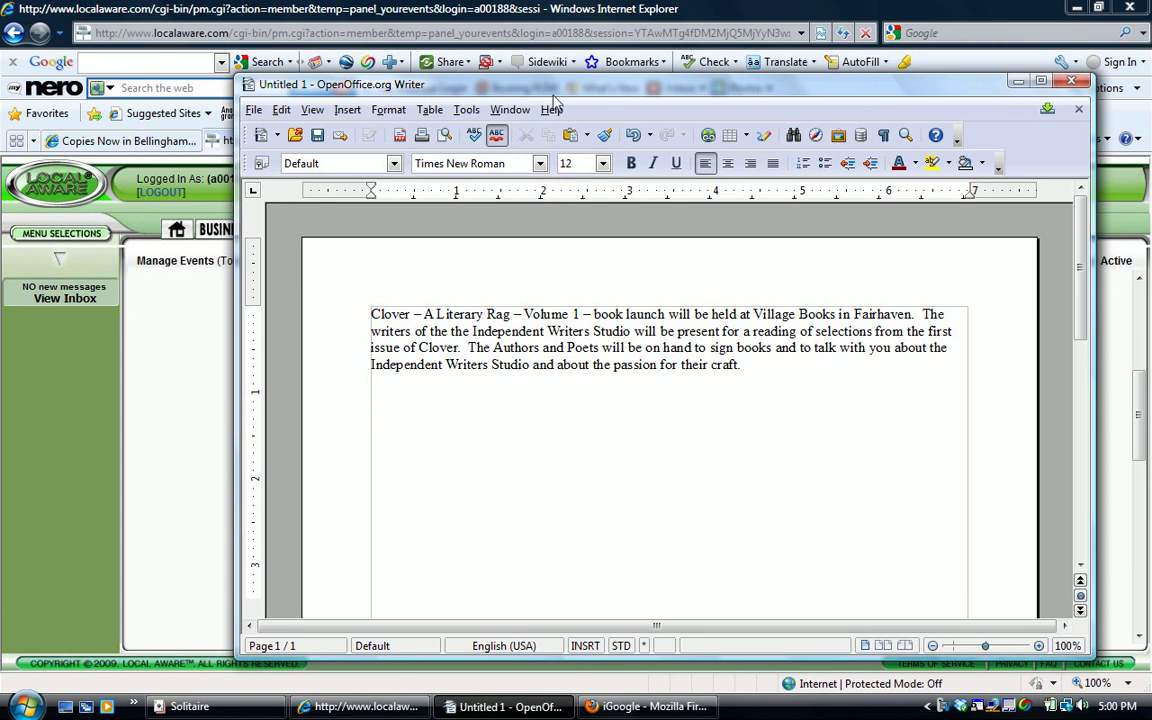
# - Spell-check the Clover launch paragraph in Writer from the start of the document
pyautogui.click(466, 109)
pyautogui.click(487, 140)
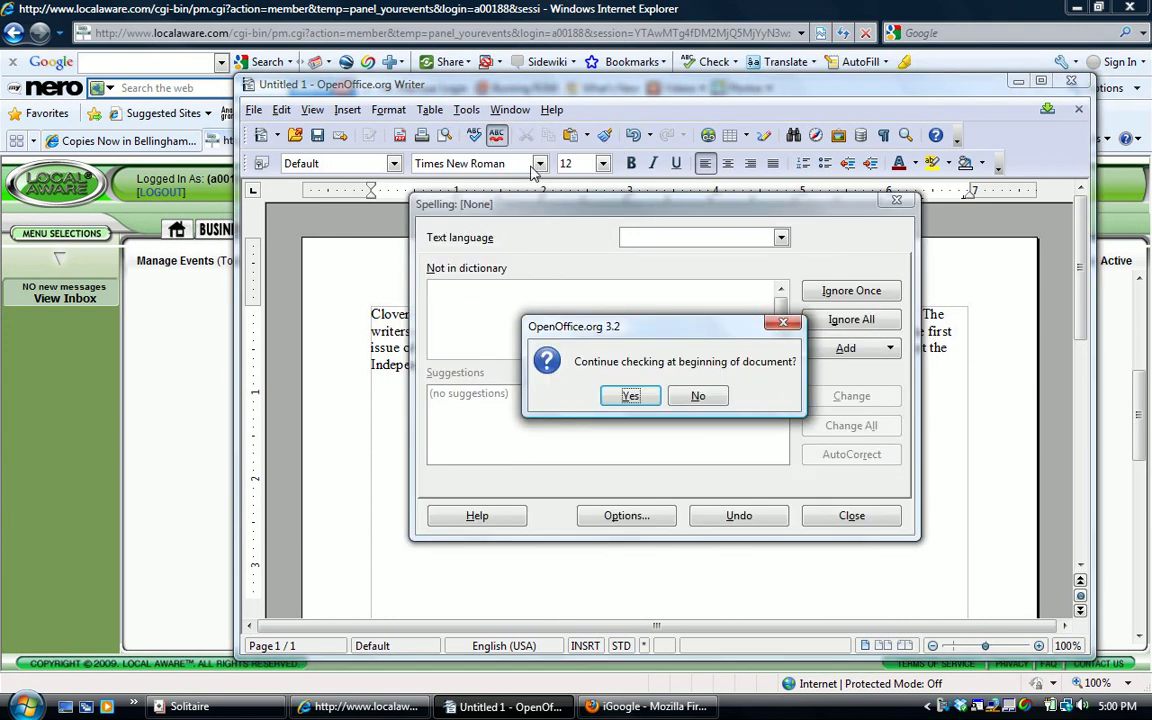
pyautogui.click(631, 395)
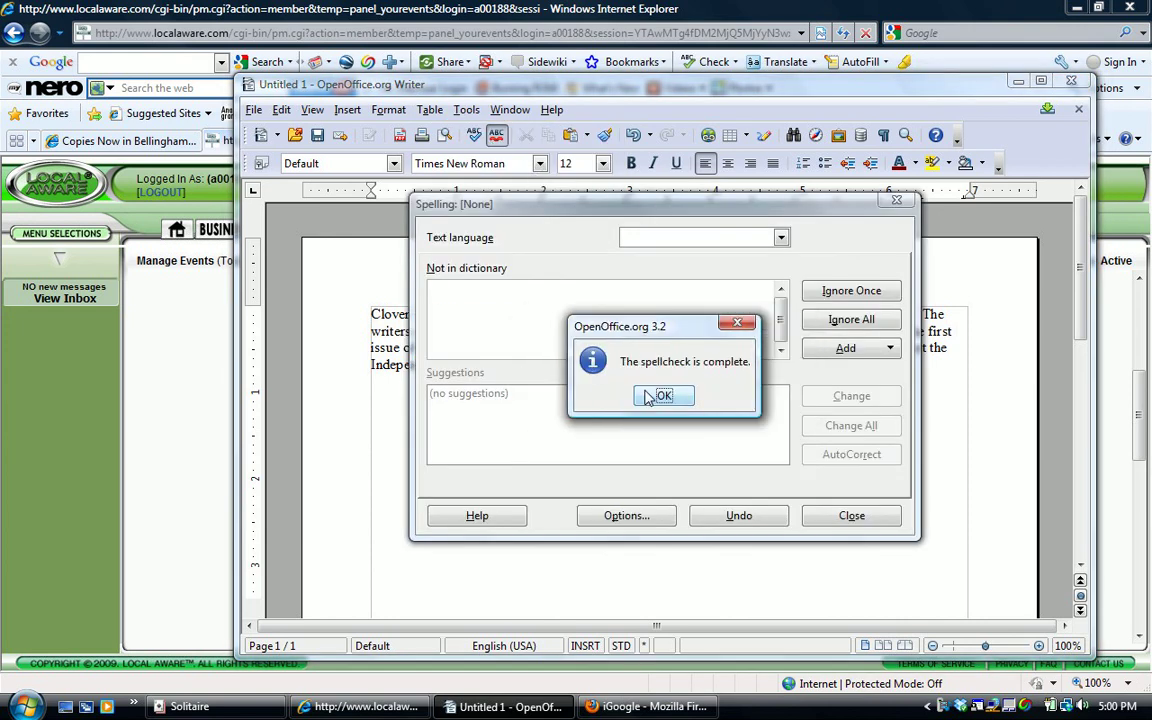
pyautogui.click(662, 395)
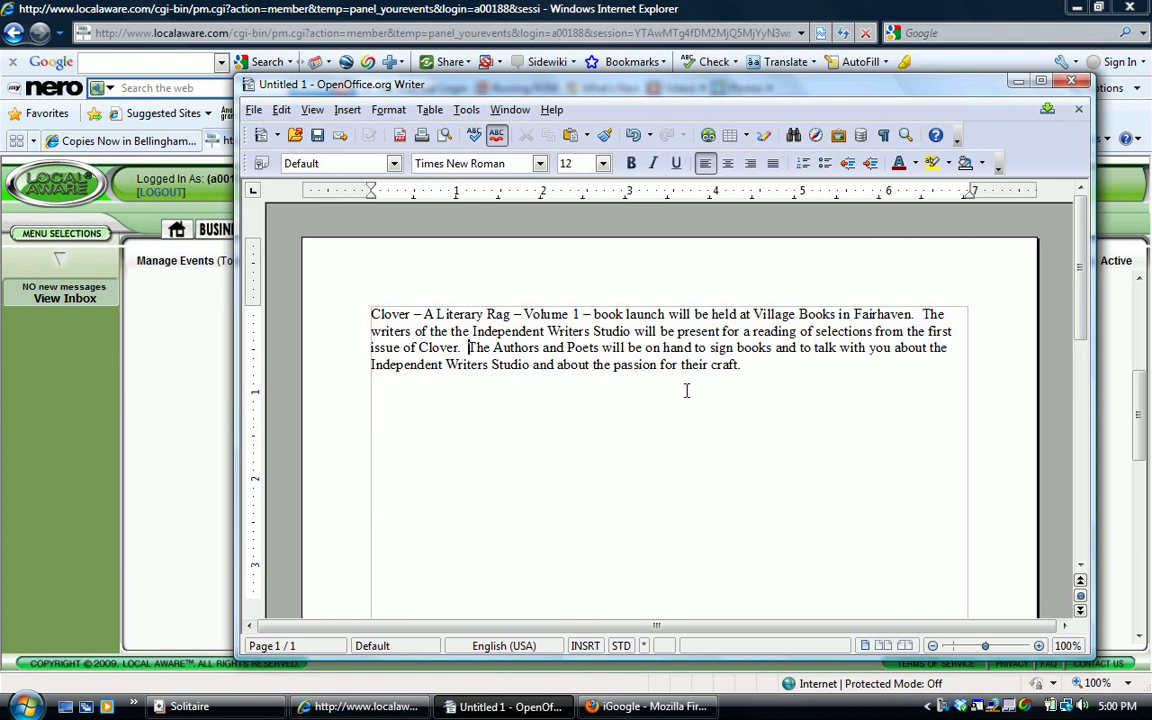
# - Copy the whole paragraph and return to the empty Event Description box in the browser
pyautogui.click(766, 370)
pyautogui.hotkey('ctrl', 'a')
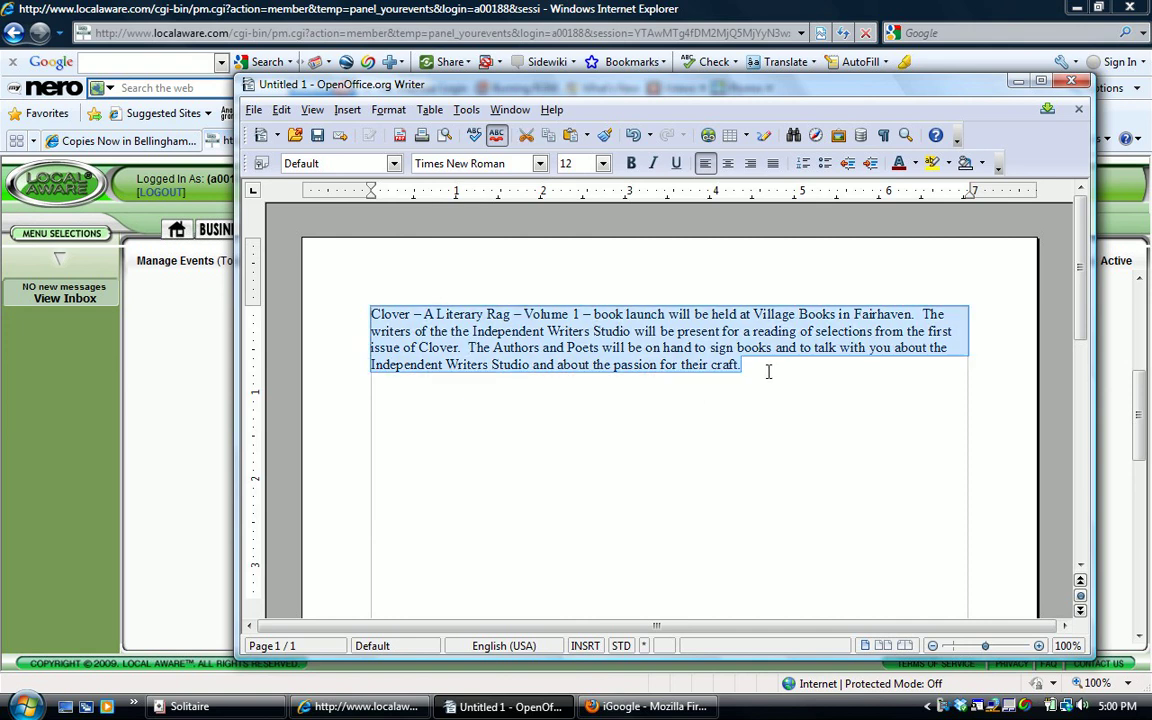
pyautogui.click(281, 109)
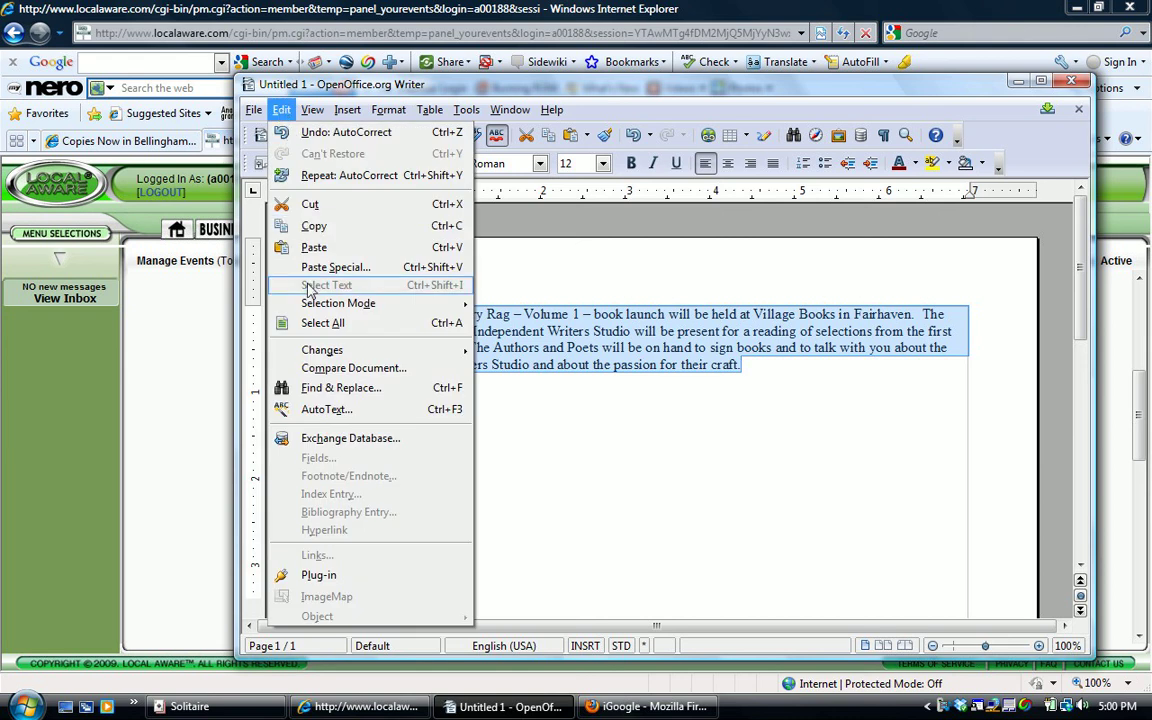
pyautogui.click(323, 323)
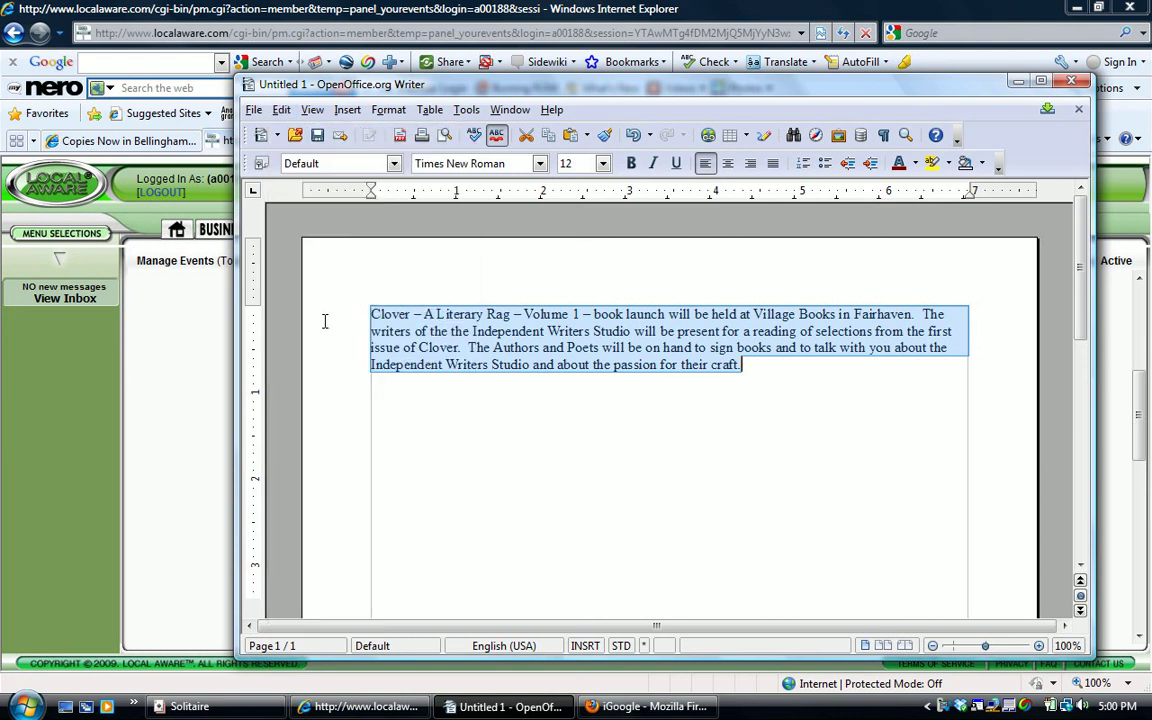
pyautogui.click(281, 109)
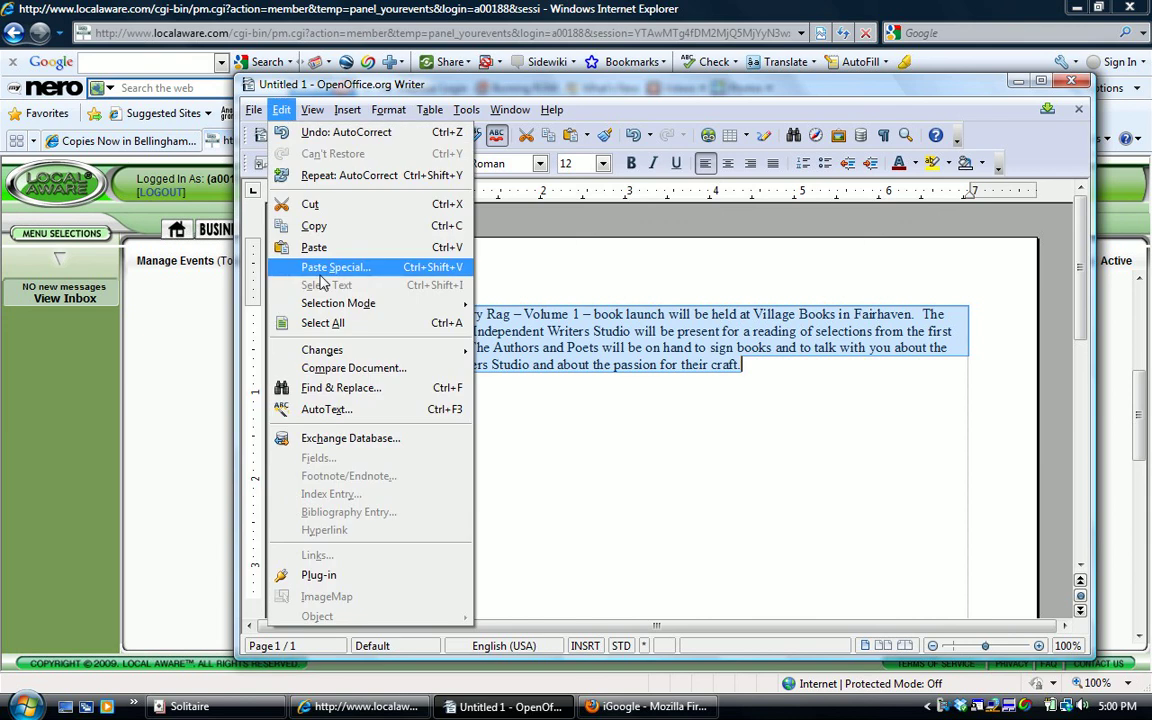
pyautogui.click(318, 227)
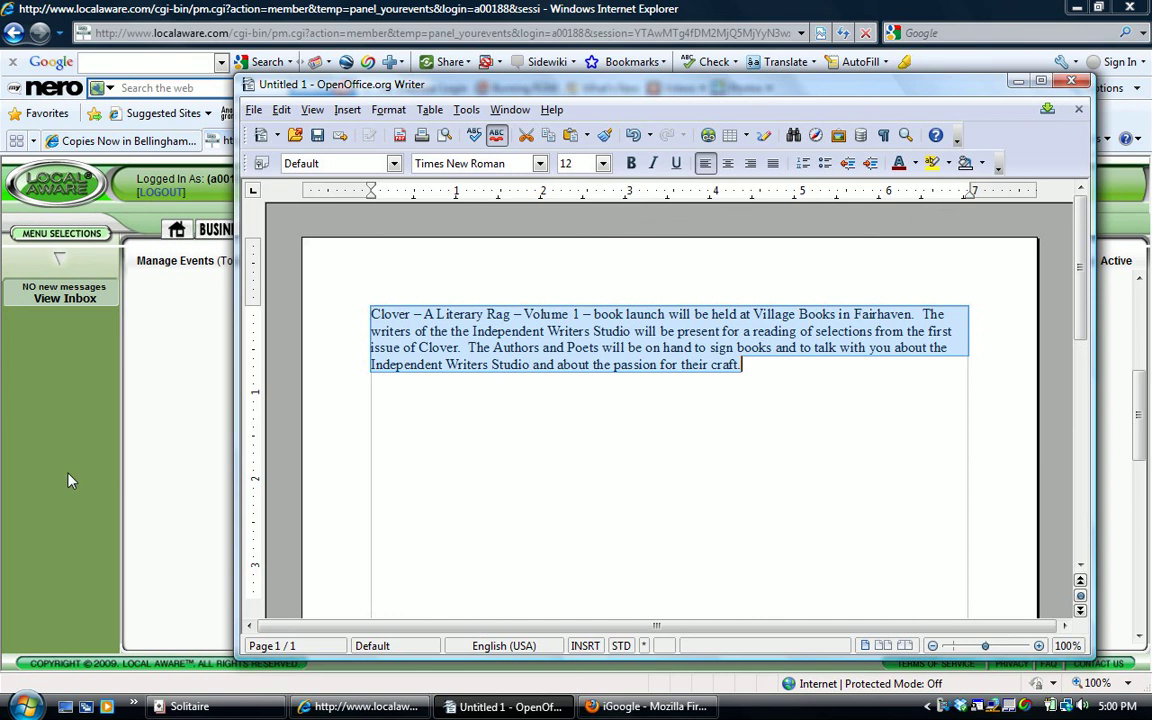
pyautogui.click(60, 428)
pyautogui.click(588, 376)
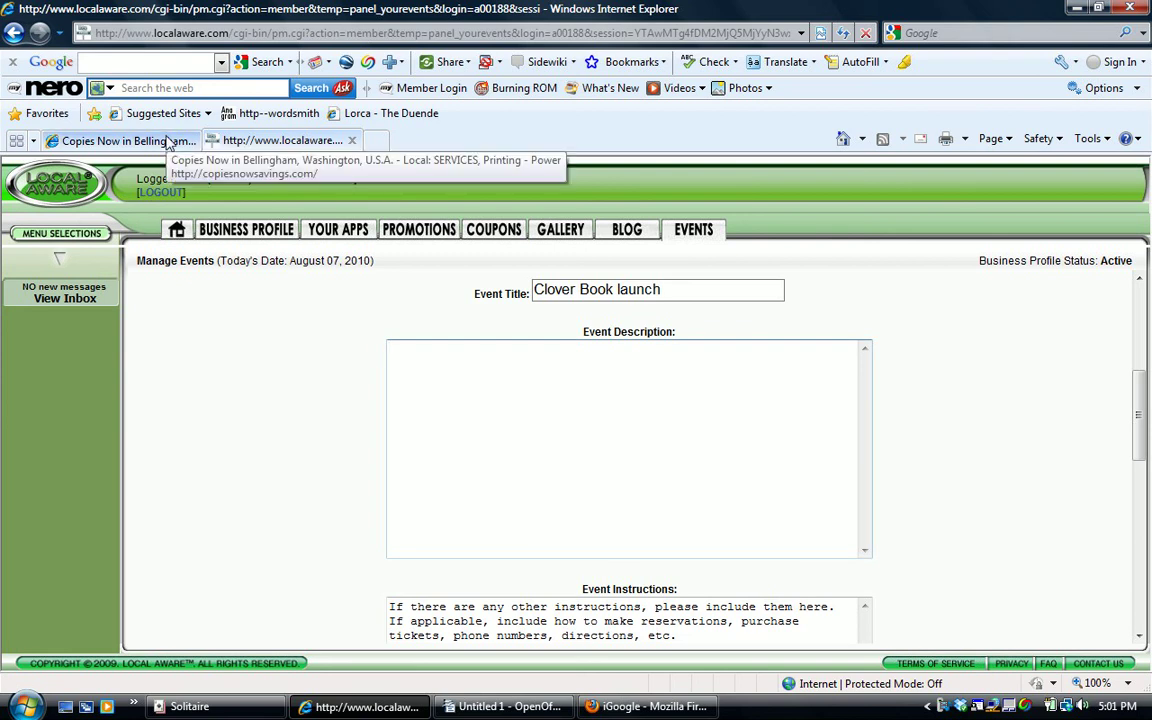
# - Paste the Clover book launch description and clear the Event Instructions placeholder
pyautogui.hotkey('ctrl', 'v')
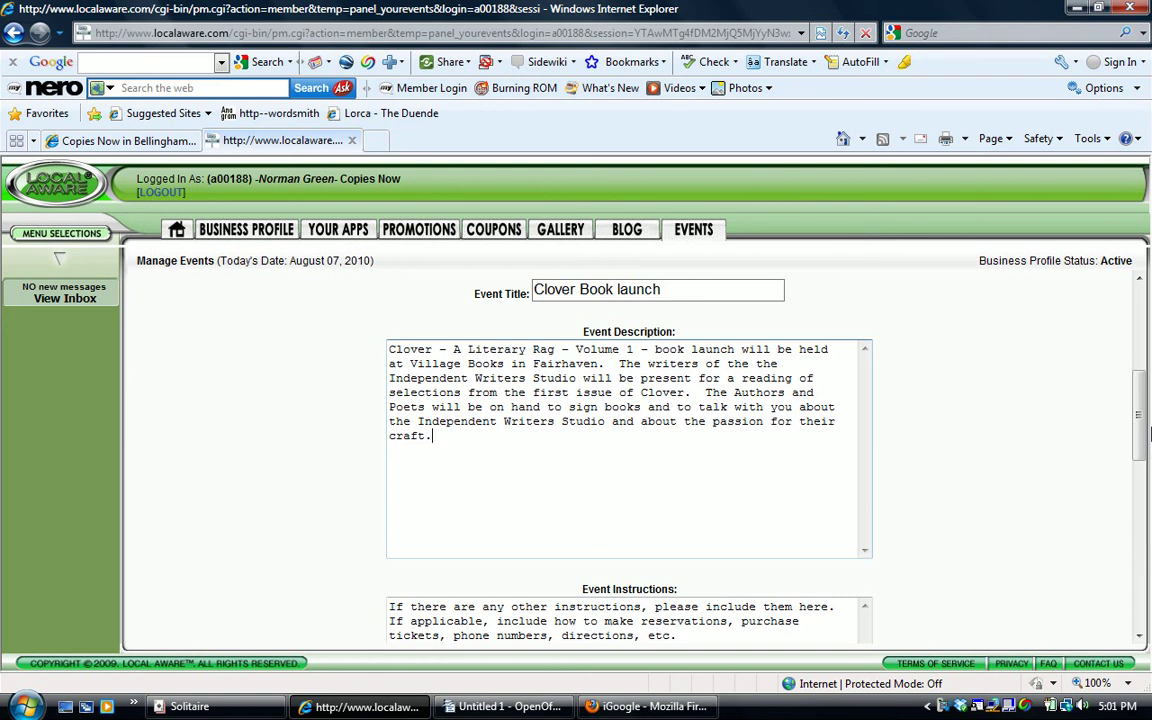
pyautogui.scroll(-3, 920, 457)
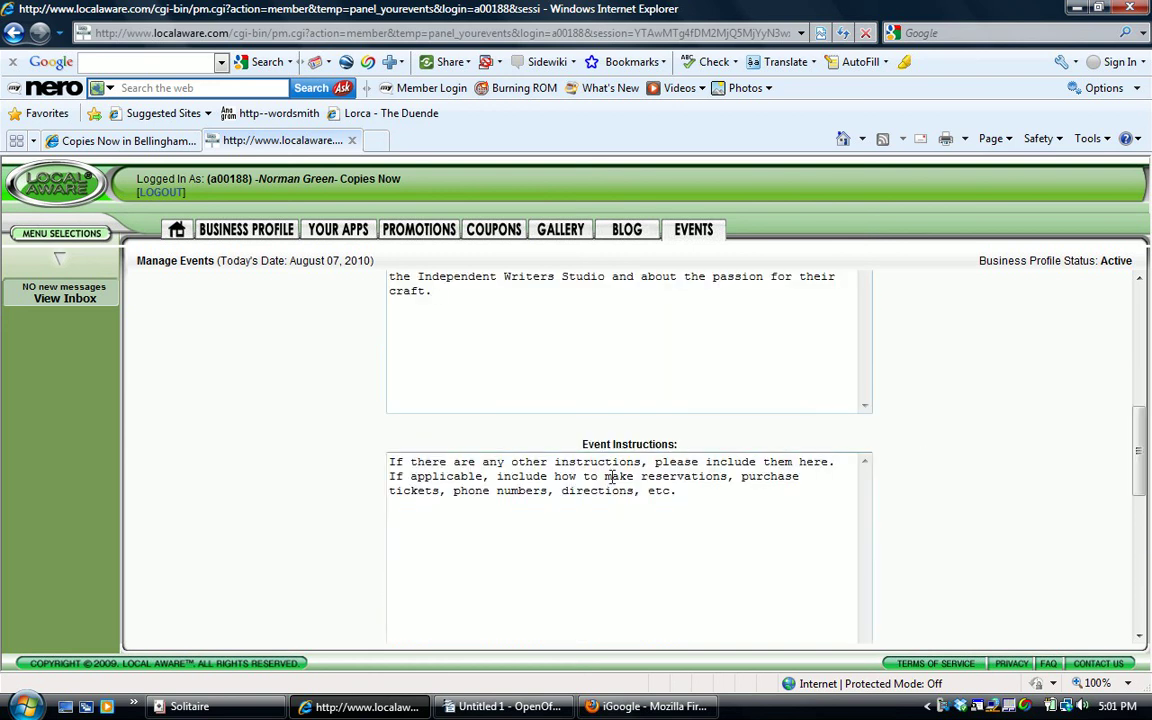
pyautogui.click(675, 483)
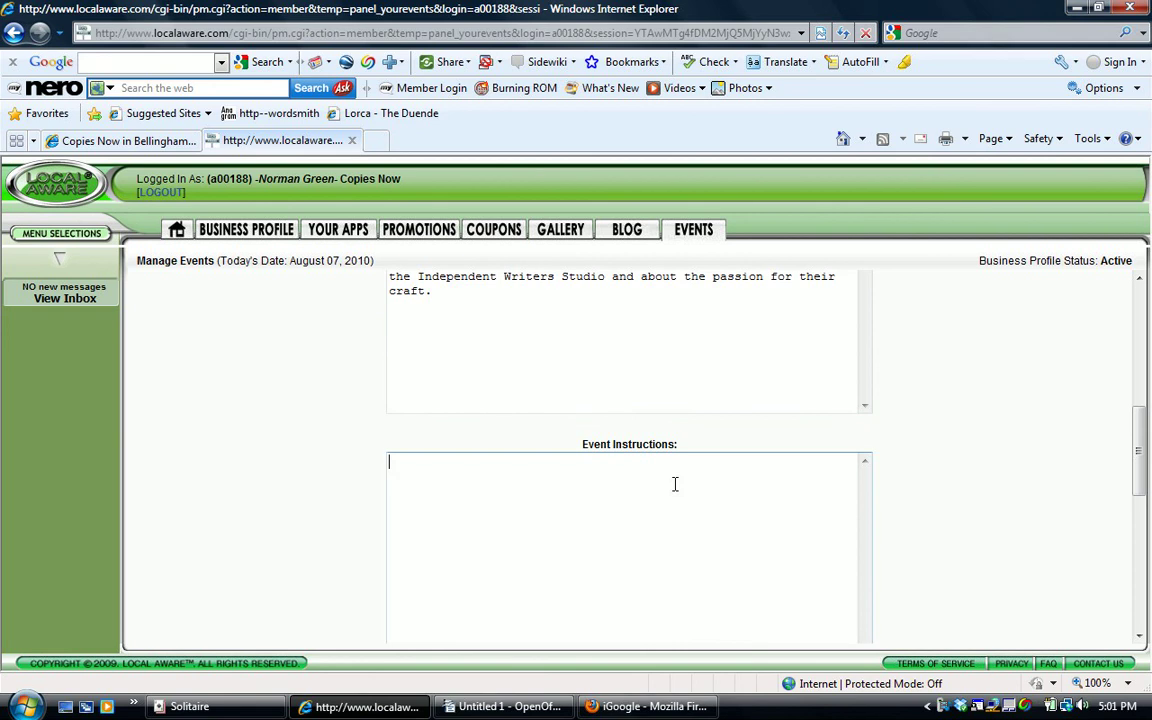
pyautogui.moveTo(1142, 460); pyautogui.dragTo(1139, 504)
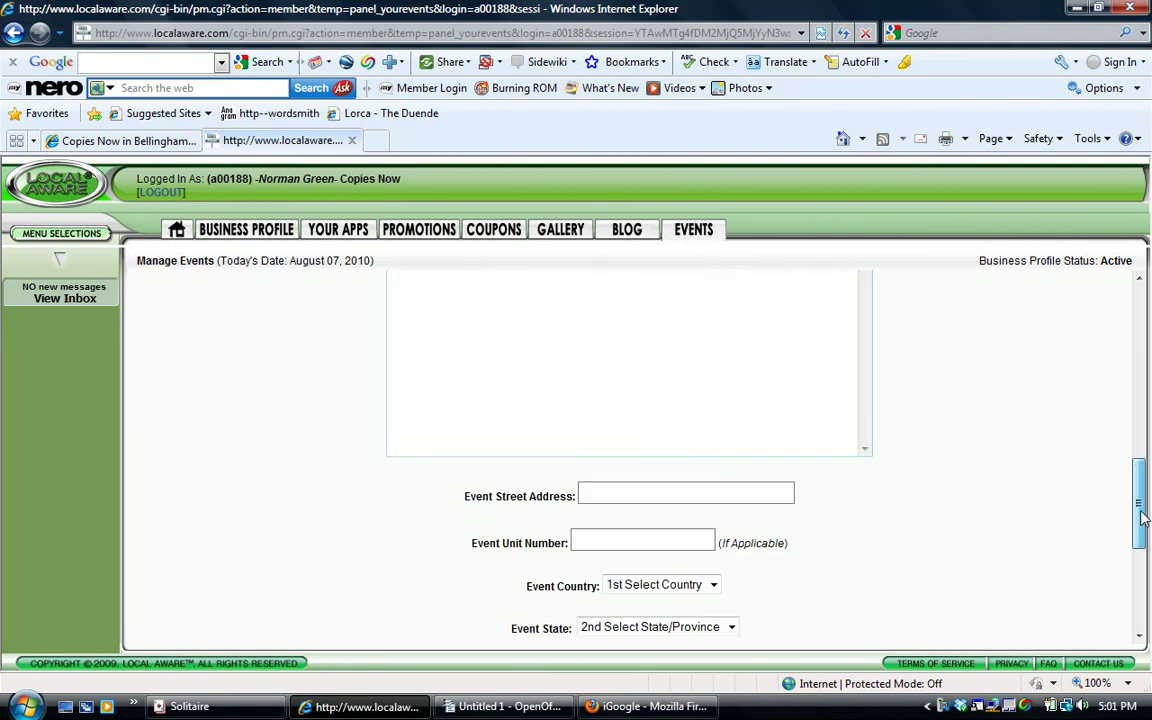
pyautogui.click(714, 488)
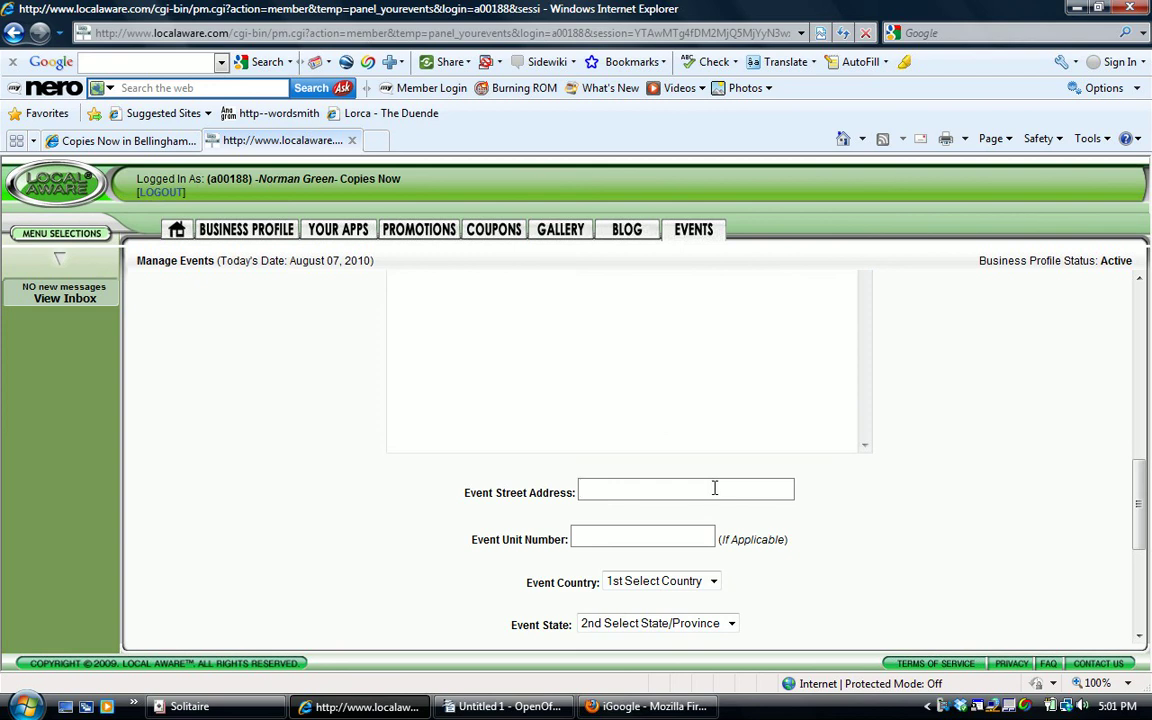
pyautogui.write('1200 11th St.')
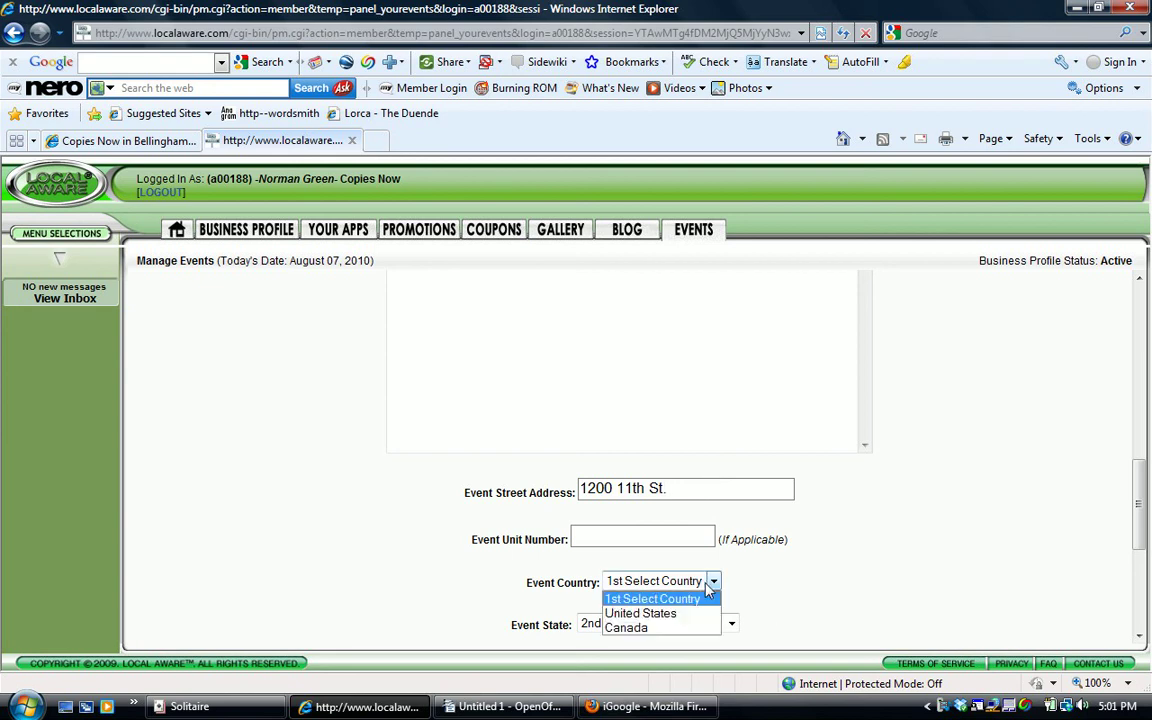
pyautogui.click(689, 613)
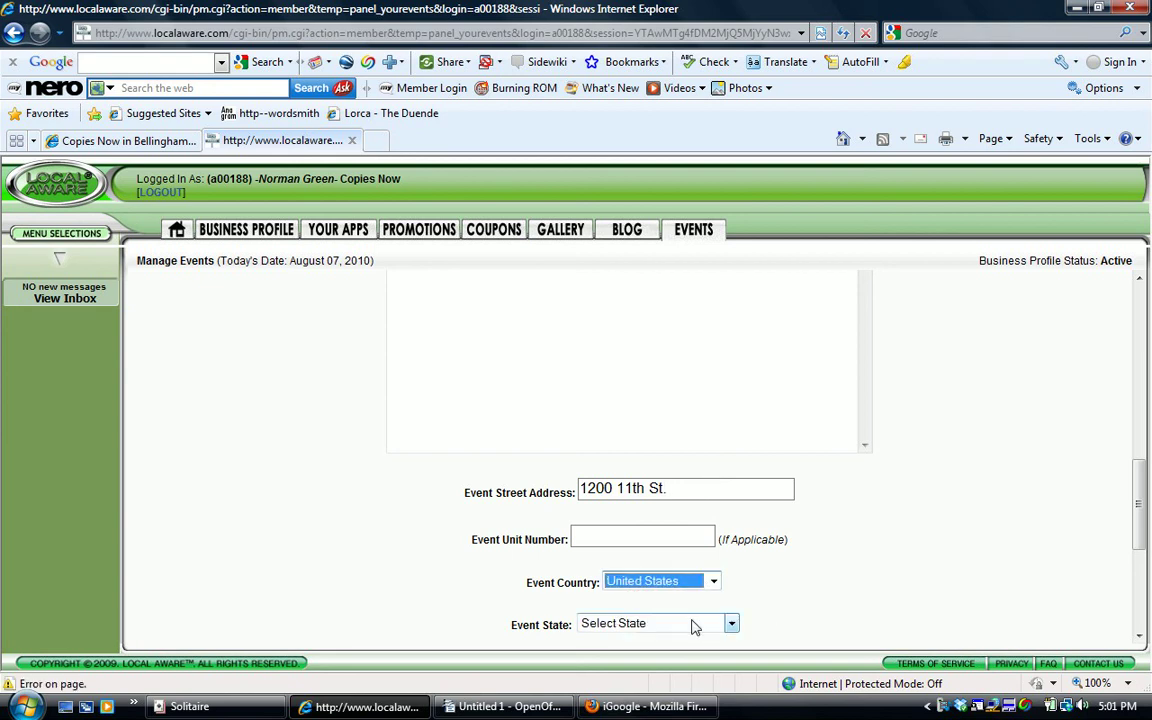
pyautogui.click(695, 626)
pyautogui.press('w')
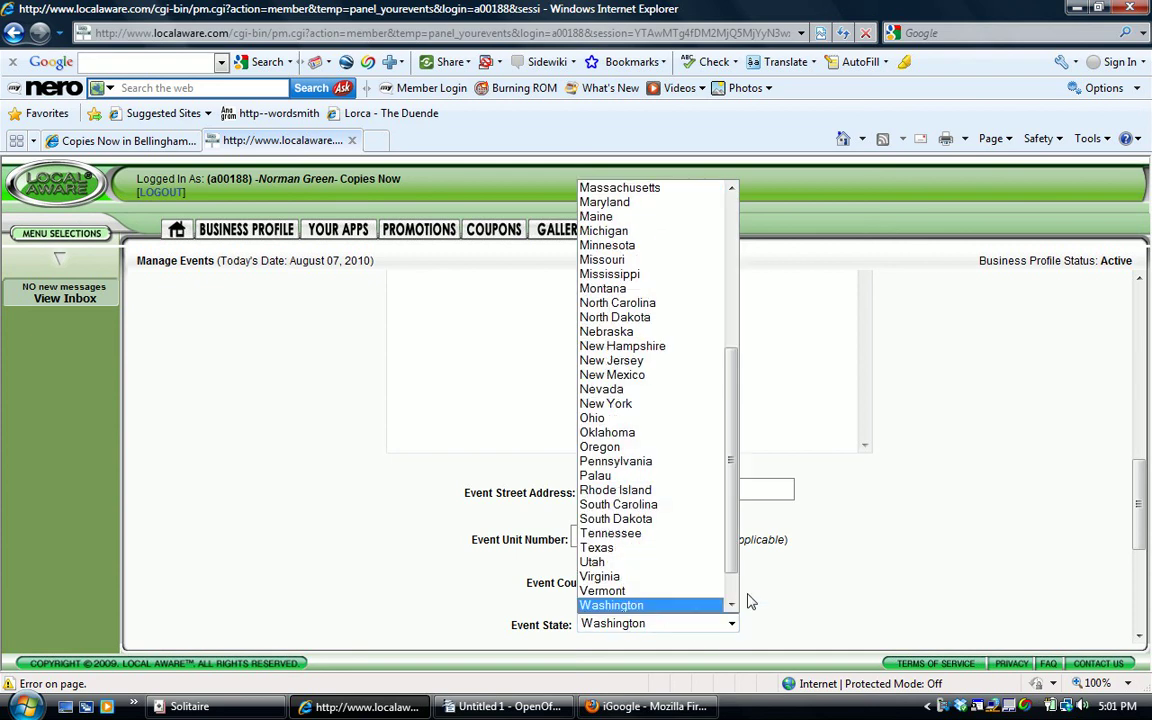
pyautogui.click(676, 608)
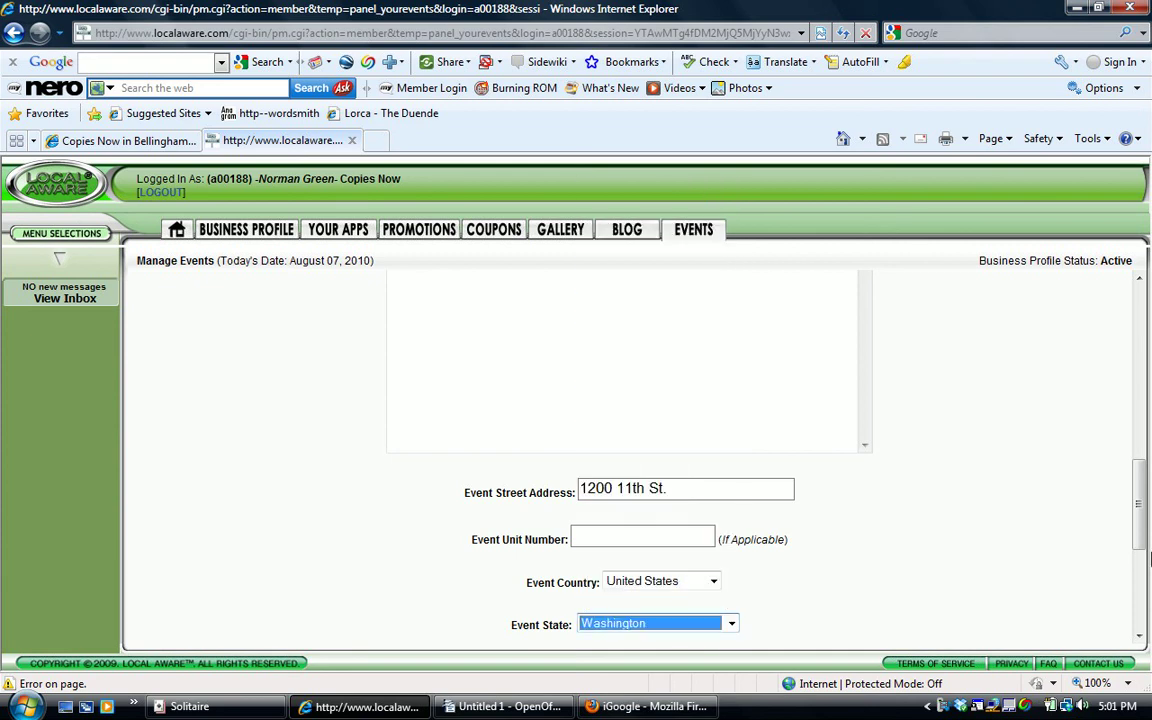
pyautogui.moveTo(1140, 535); pyautogui.dragTo(1140, 576)
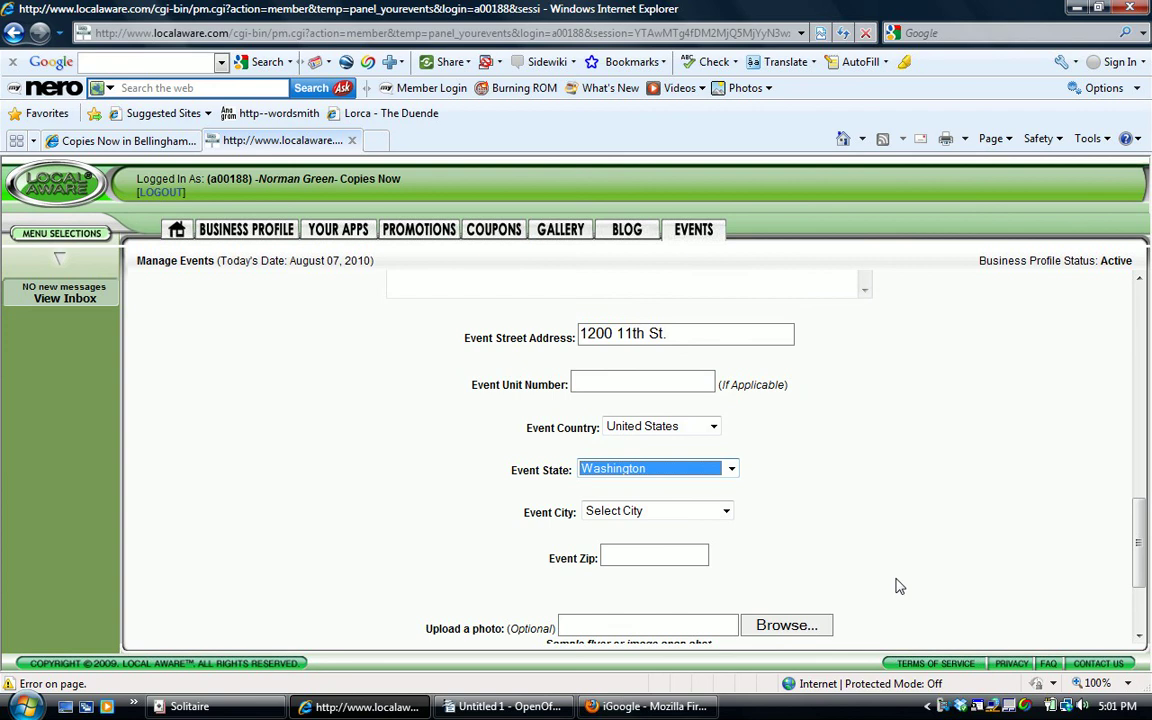
# - Set the event city to Bellingham and the zip code to 98225
pyautogui.click(726, 511)
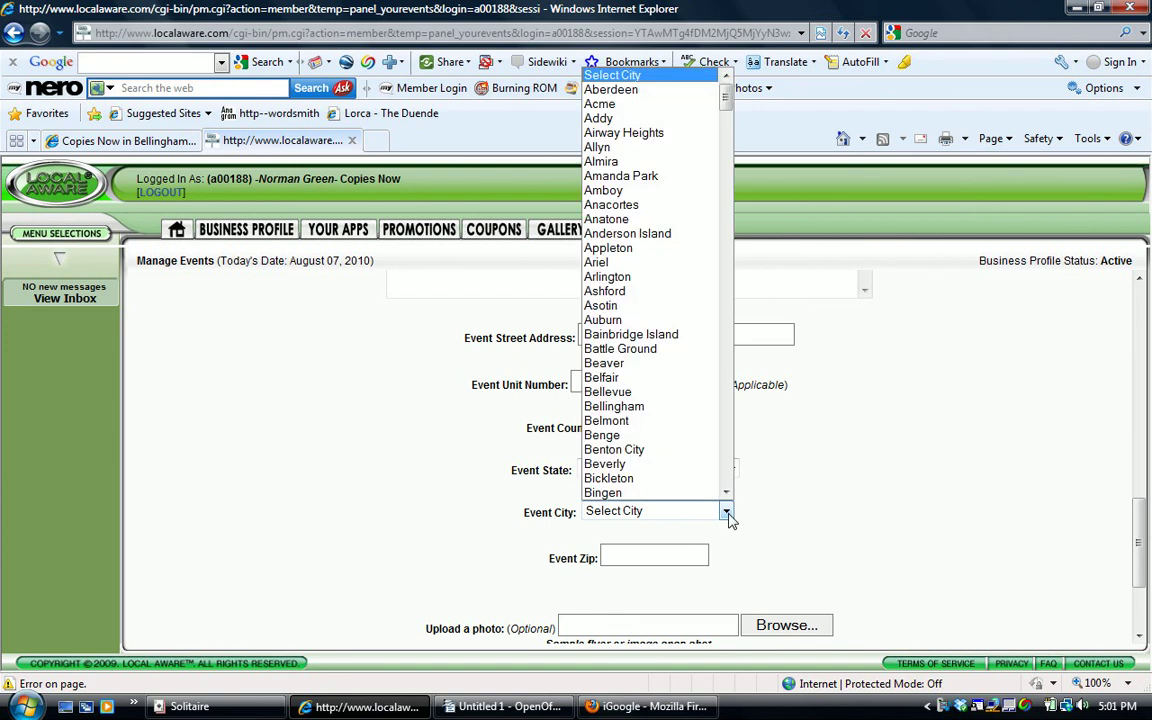
pyautogui.click(628, 406)
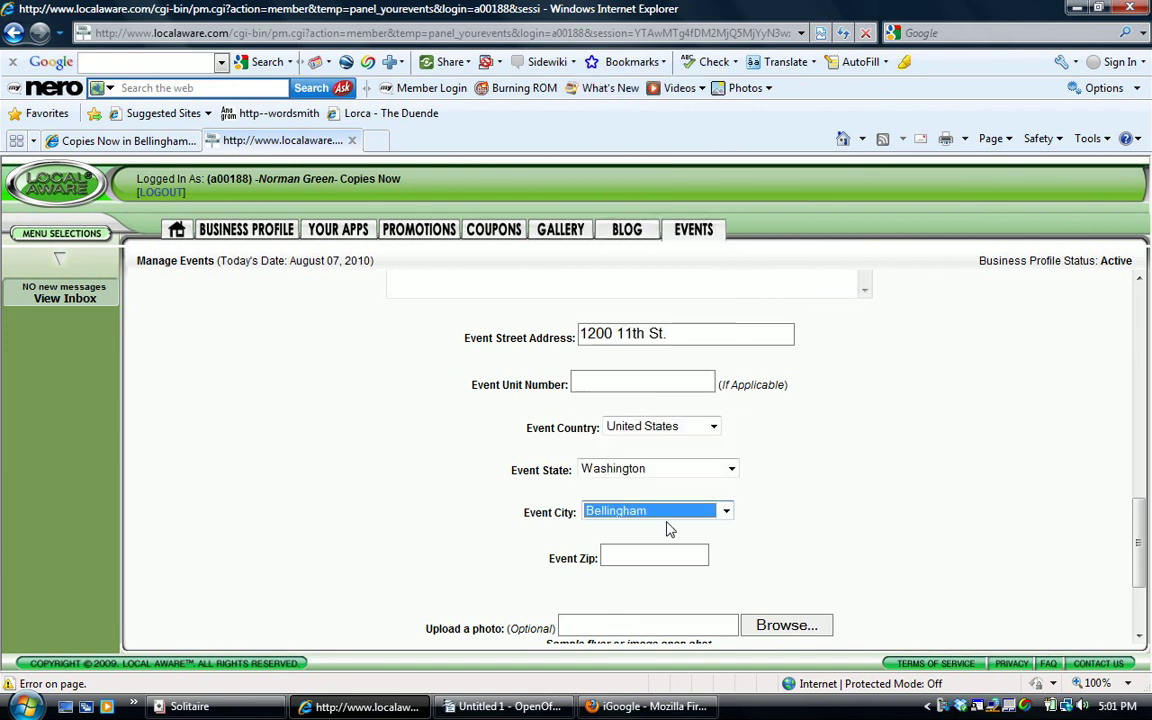
pyautogui.click(668, 559)
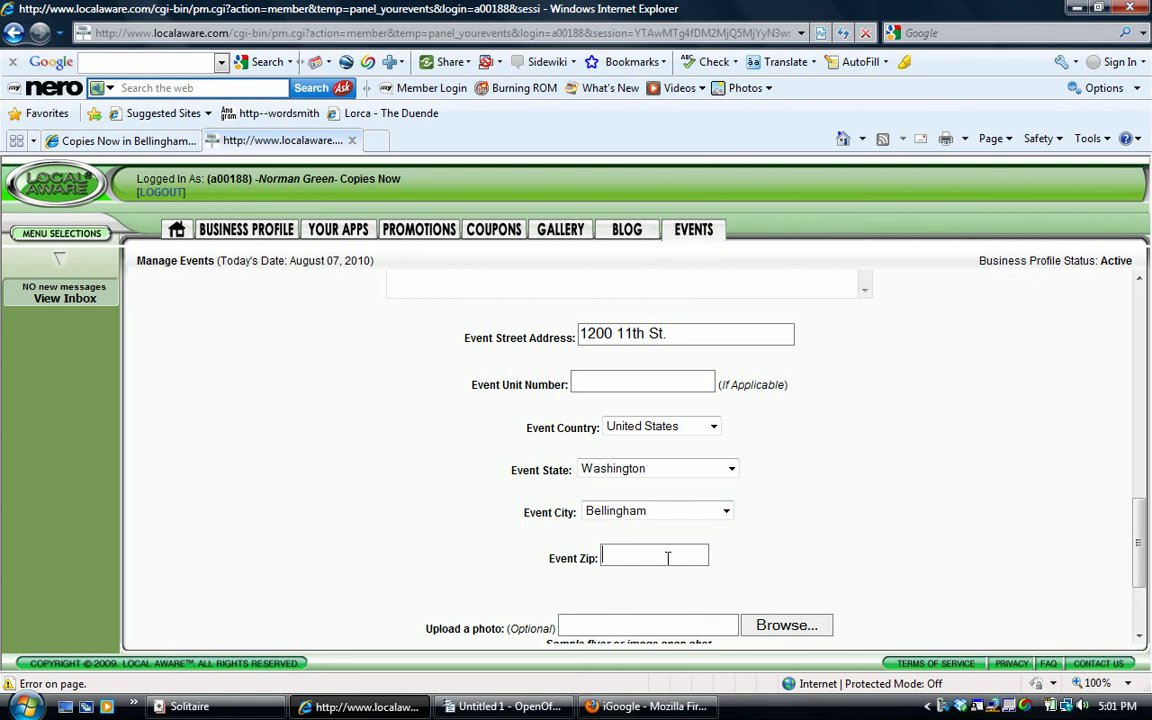
pyautogui.write('98225')
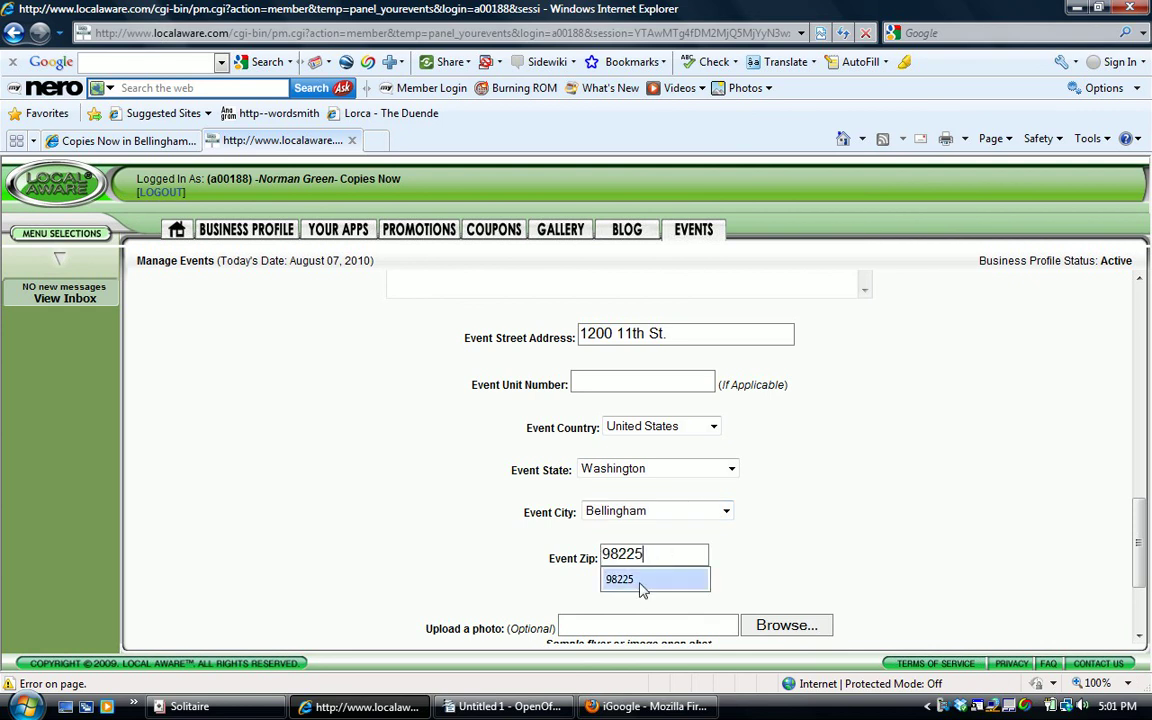
pyautogui.click(639, 582)
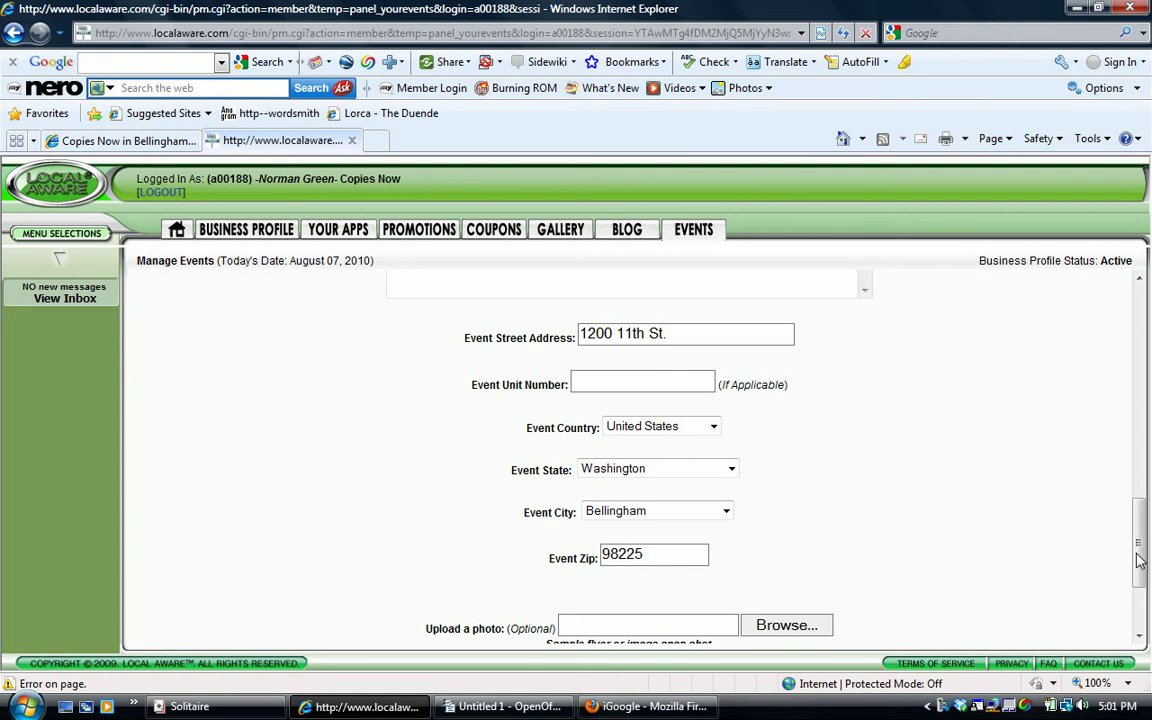
pyautogui.scroll(-1, 1027, 505)
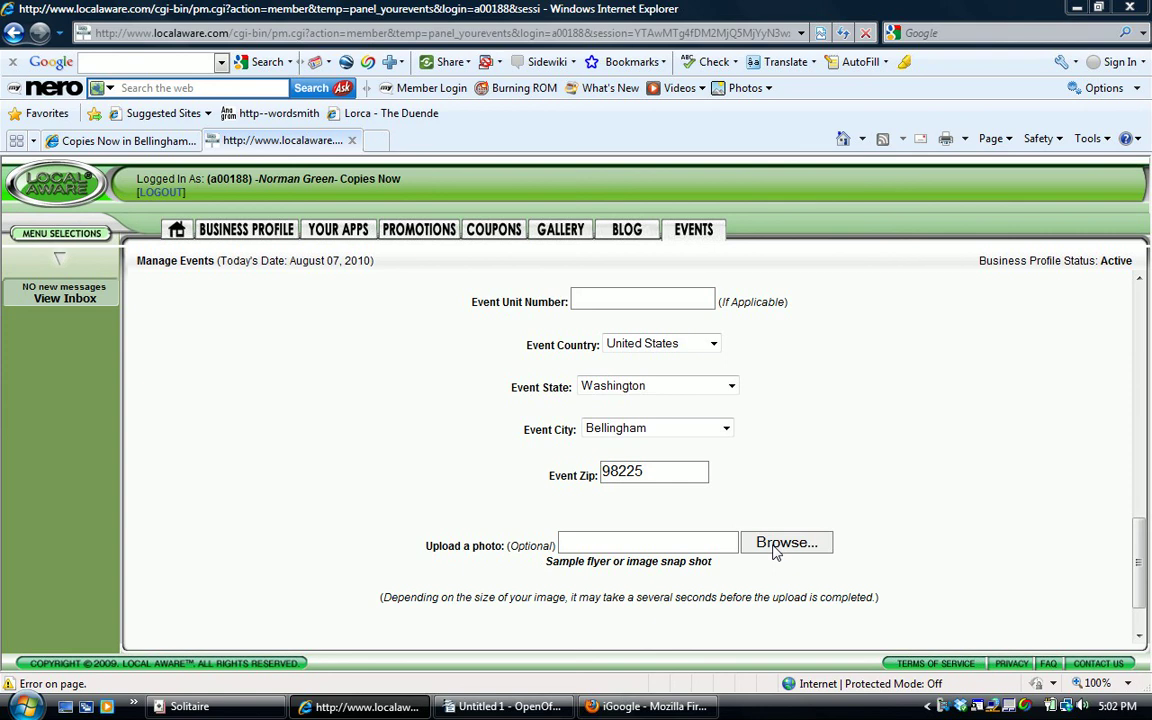
# - Attach the Clover_Cover_facebook image from Pictures as the event photo
pyautogui.click(785, 543)
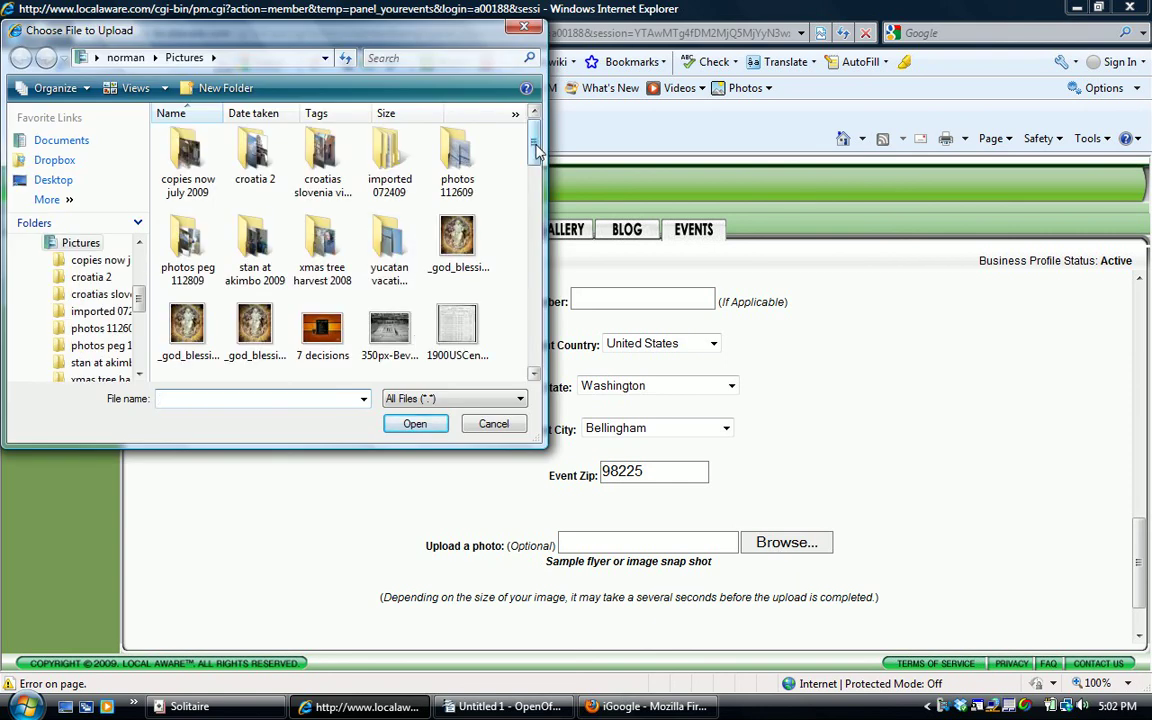
pyautogui.moveTo(536, 150); pyautogui.dragTo(533, 222)
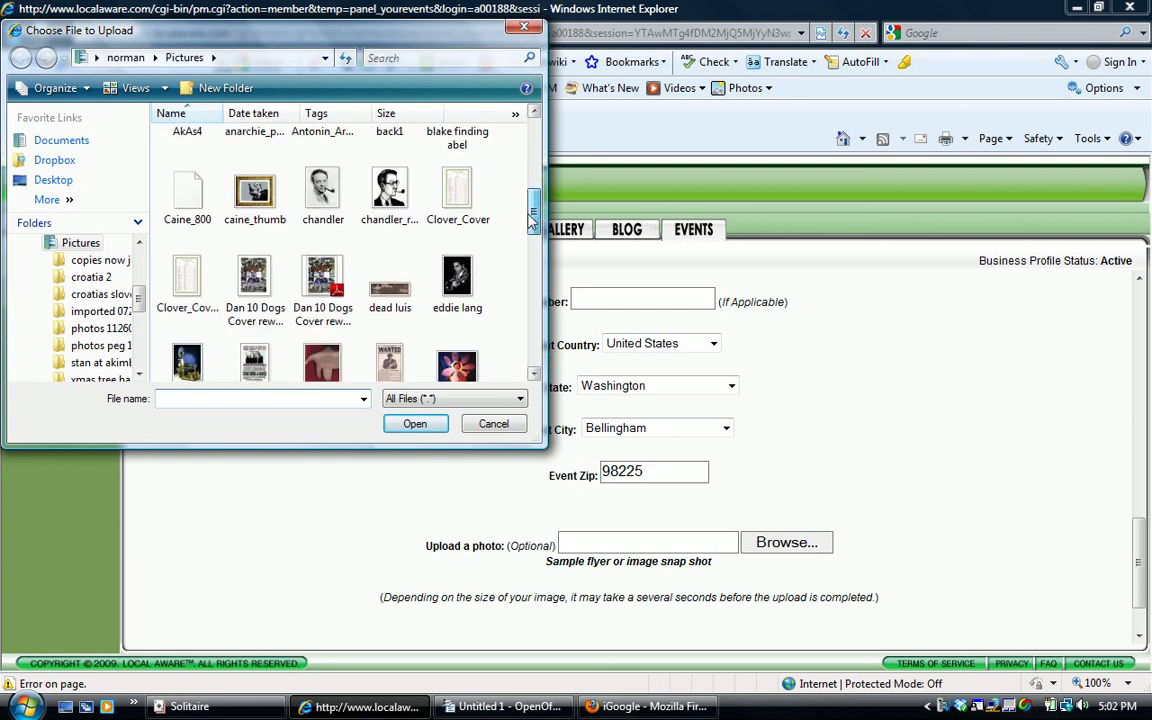
pyautogui.click(162, 262)
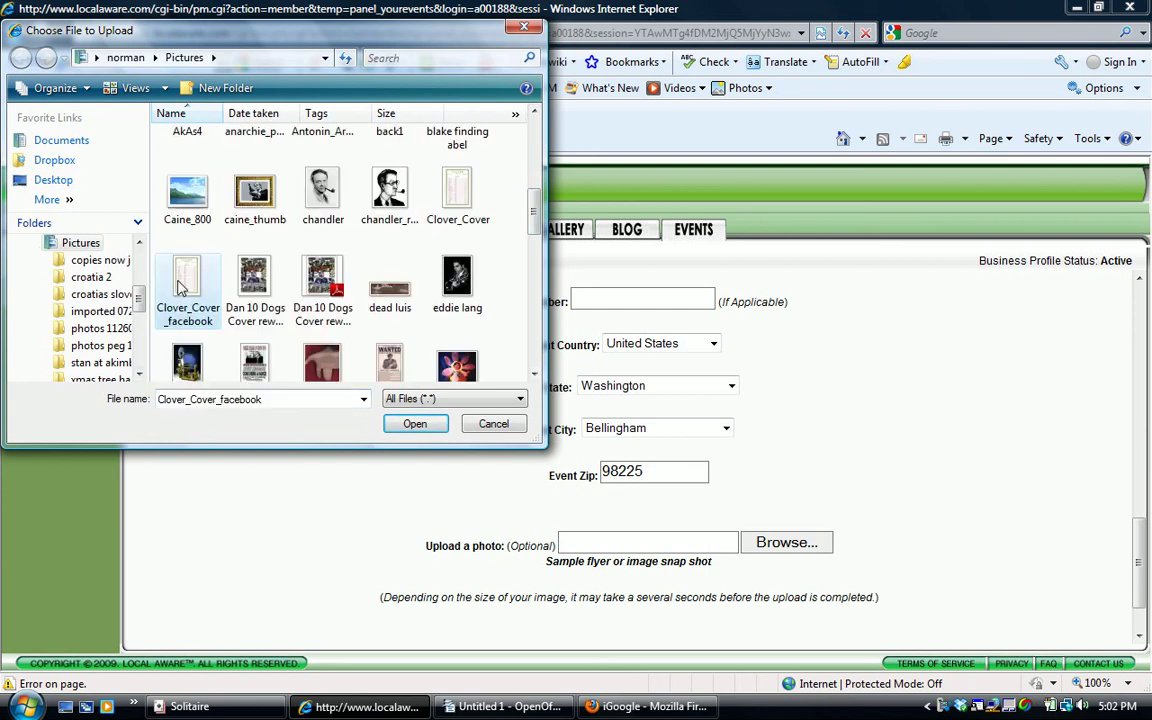
pyautogui.click(416, 424)
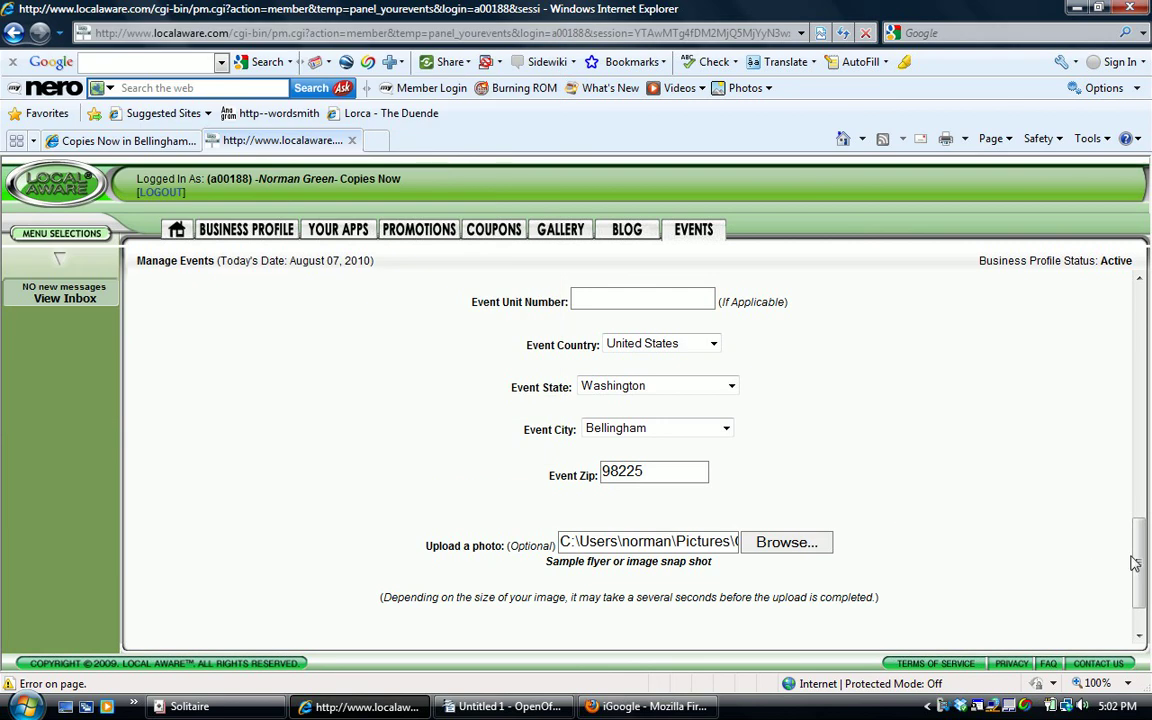
pyautogui.scroll(-2, 1137, 607)
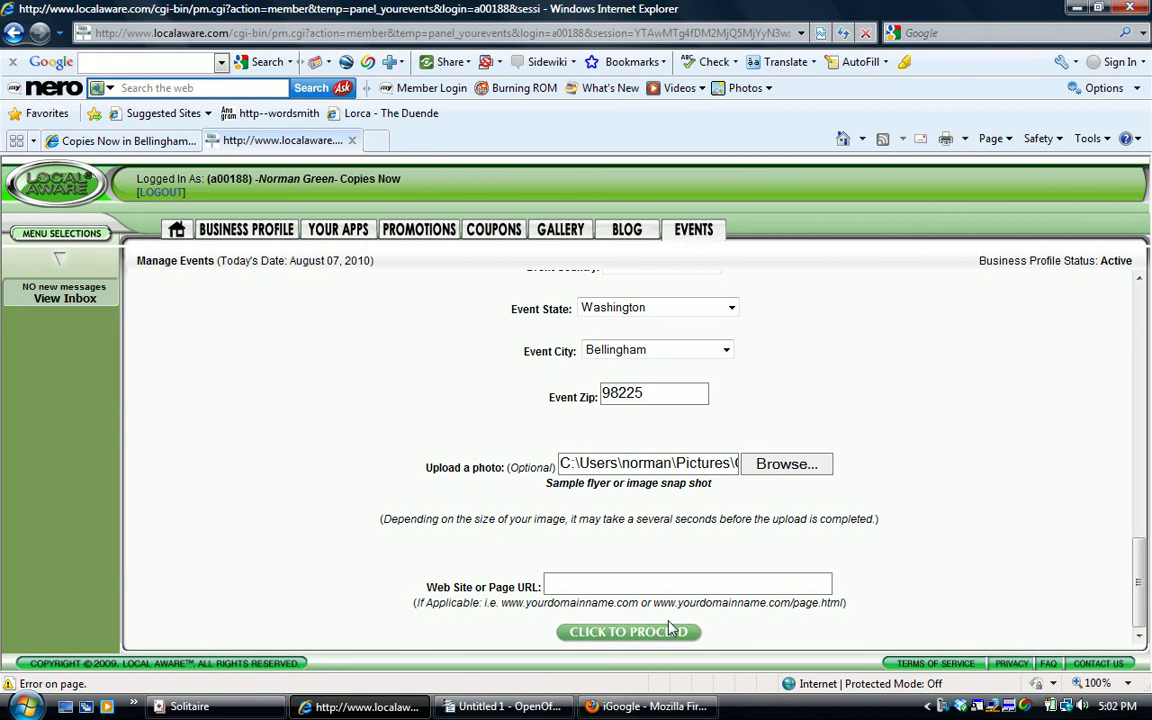
pyautogui.click(643, 586)
pyautogui.write('www.')
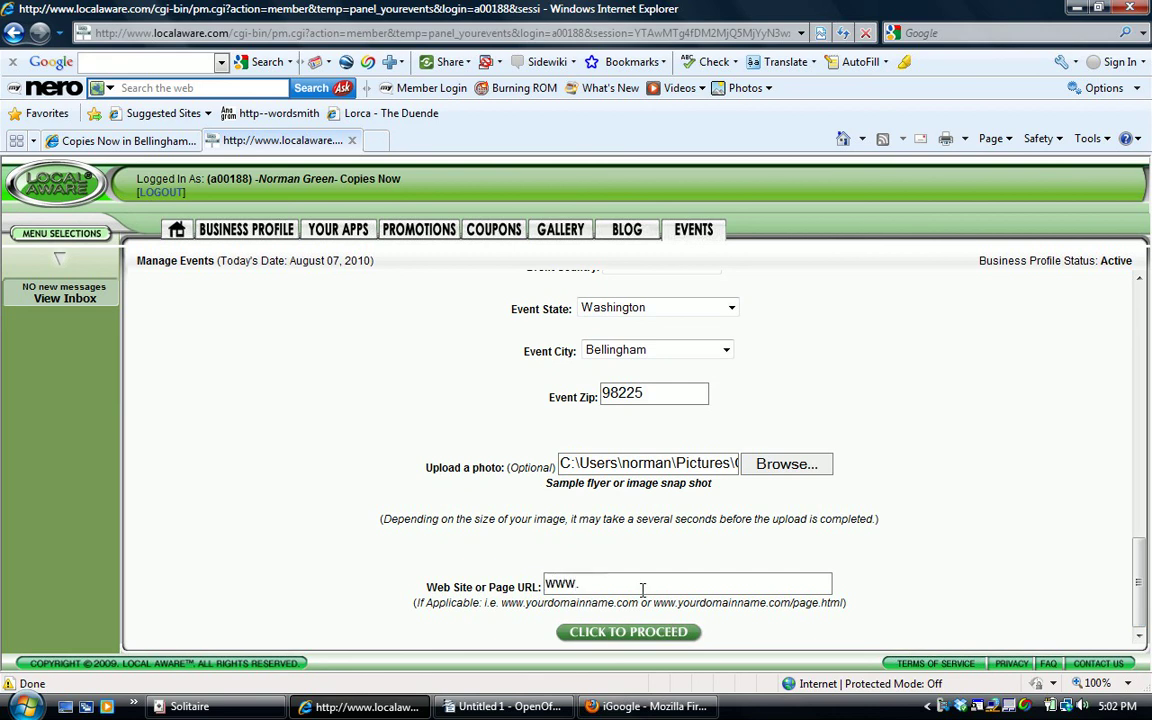
pyautogui.write('villagebooks.com')
# - Save the Clover Book launch event for Oct-24-2010, 1 PM, and go to the Your Blog page
pyautogui.click(620, 634)
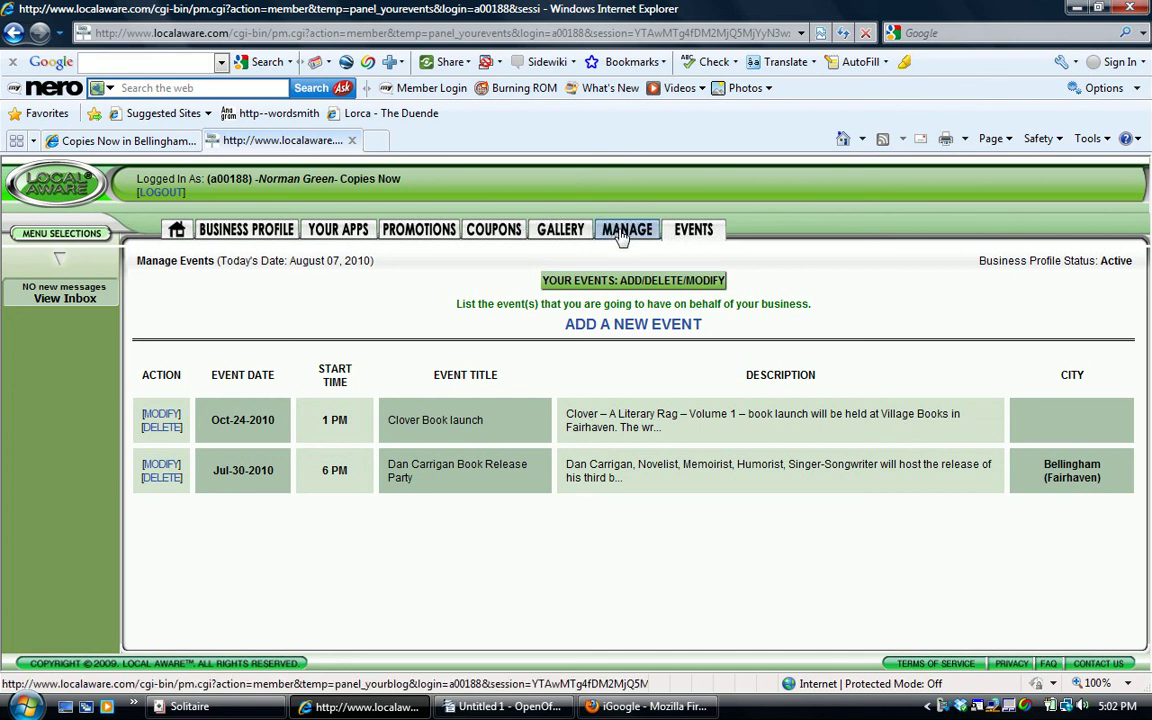
pyautogui.click(622, 233)
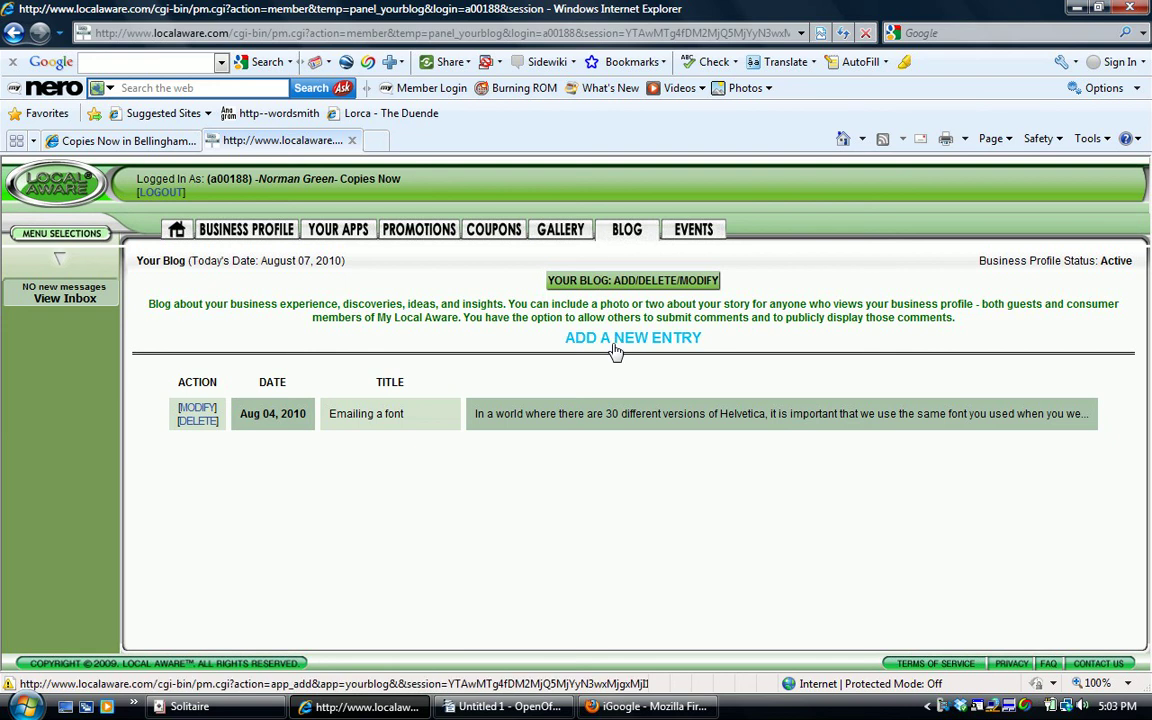
# - Start a new blog entry titled 'Jimmy Reed's Shame Shame Shame', then bring Writer forward
pyautogui.click(613, 343)
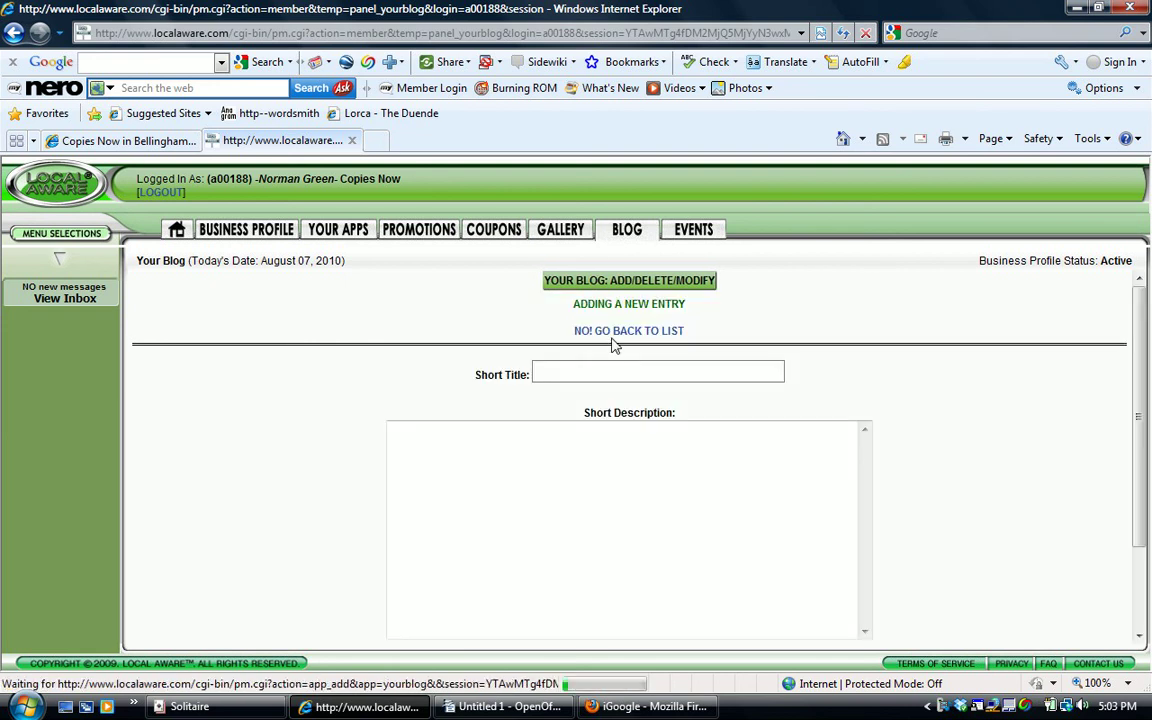
pyautogui.click(588, 369)
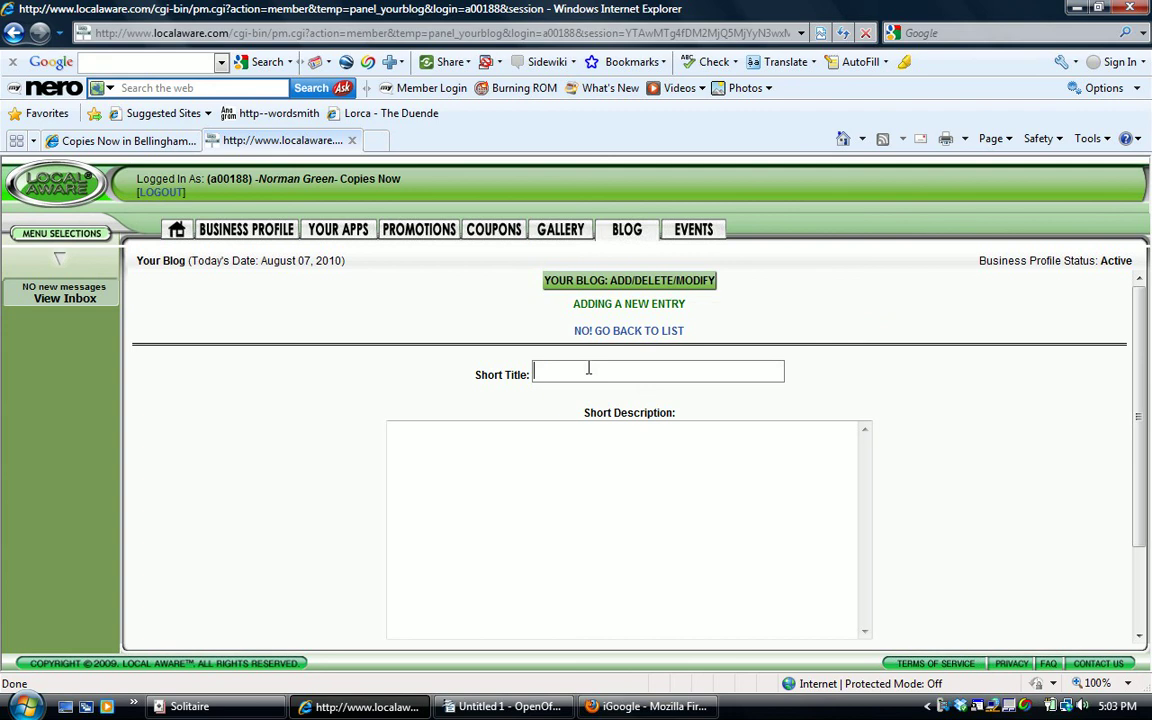
pyautogui.write("Jimmy Reed's ")
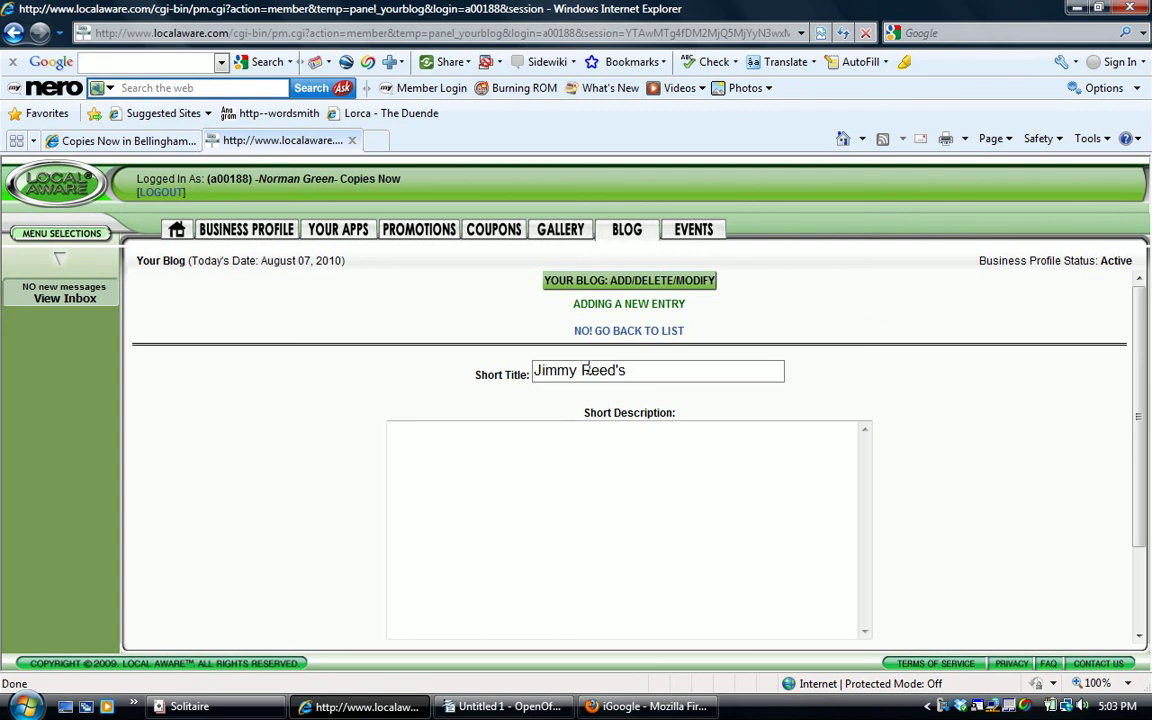
pyautogui.write('shame Sh')
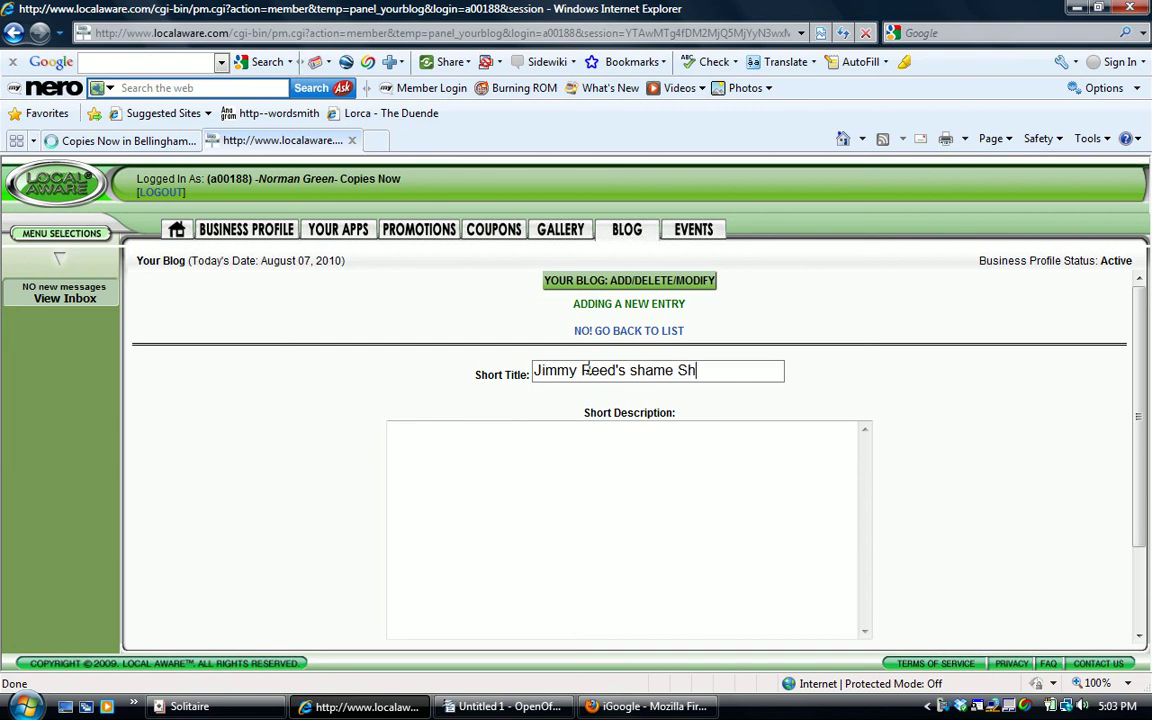
pyautogui.write('ame Shame')
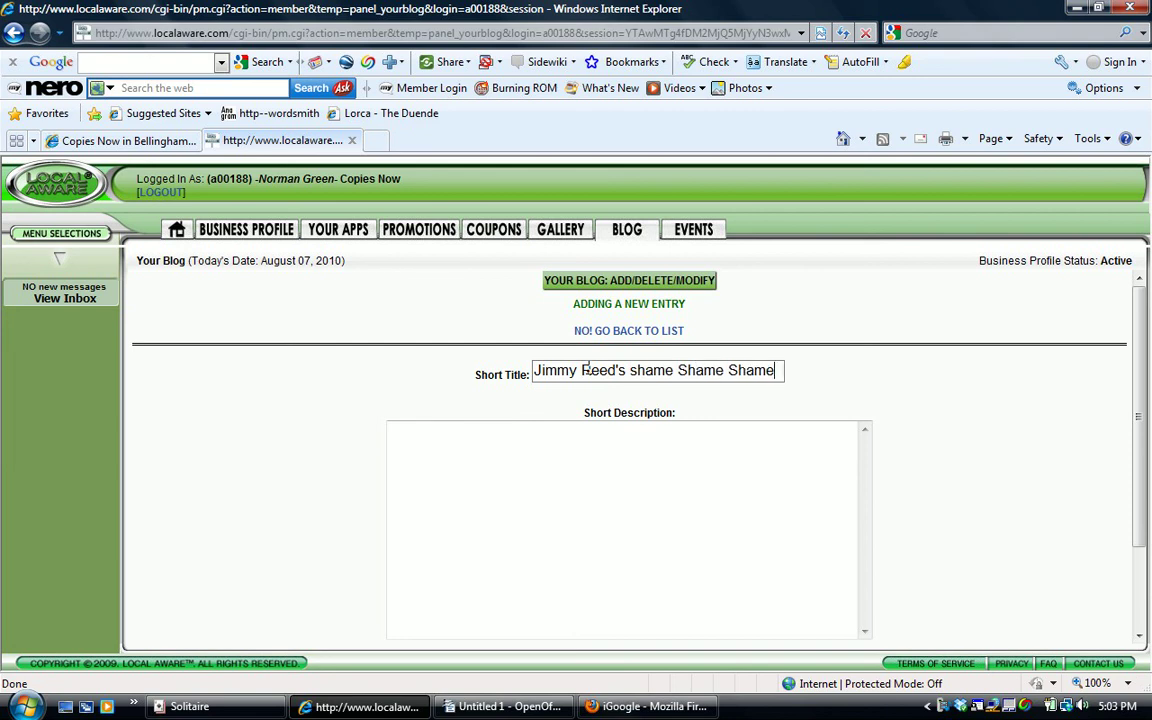
pyautogui.click(638, 372)
pyautogui.press('BackSpace')
pyautogui.write('S')
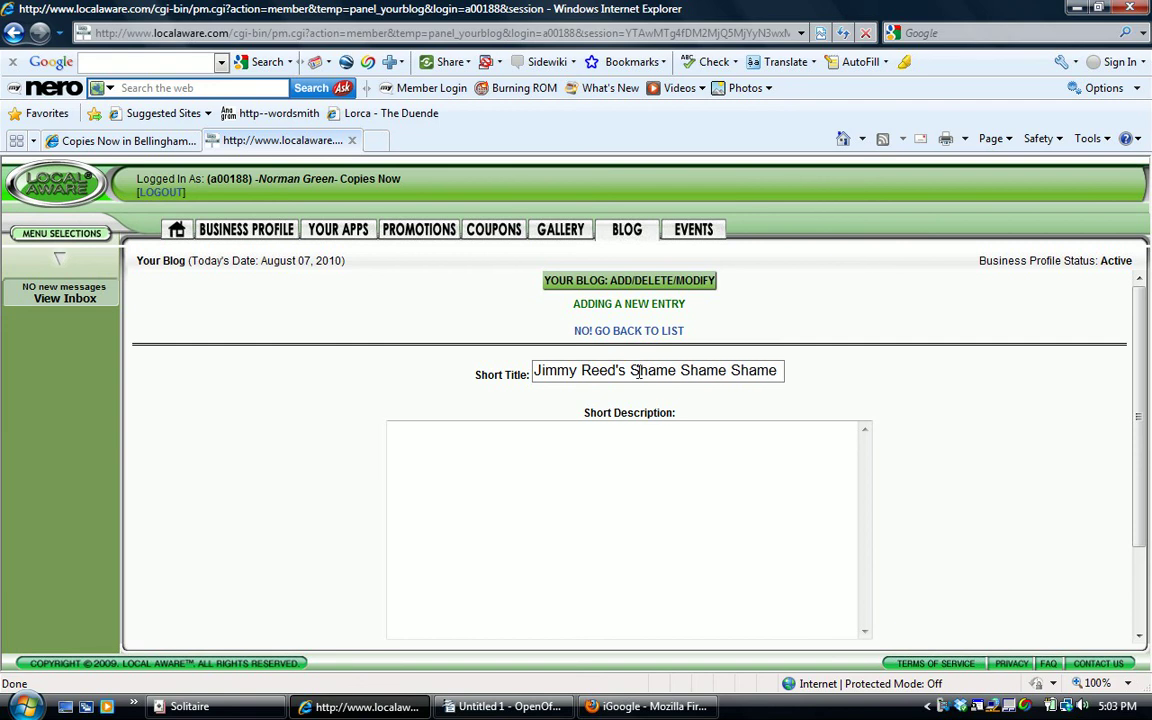
pyautogui.click(499, 706)
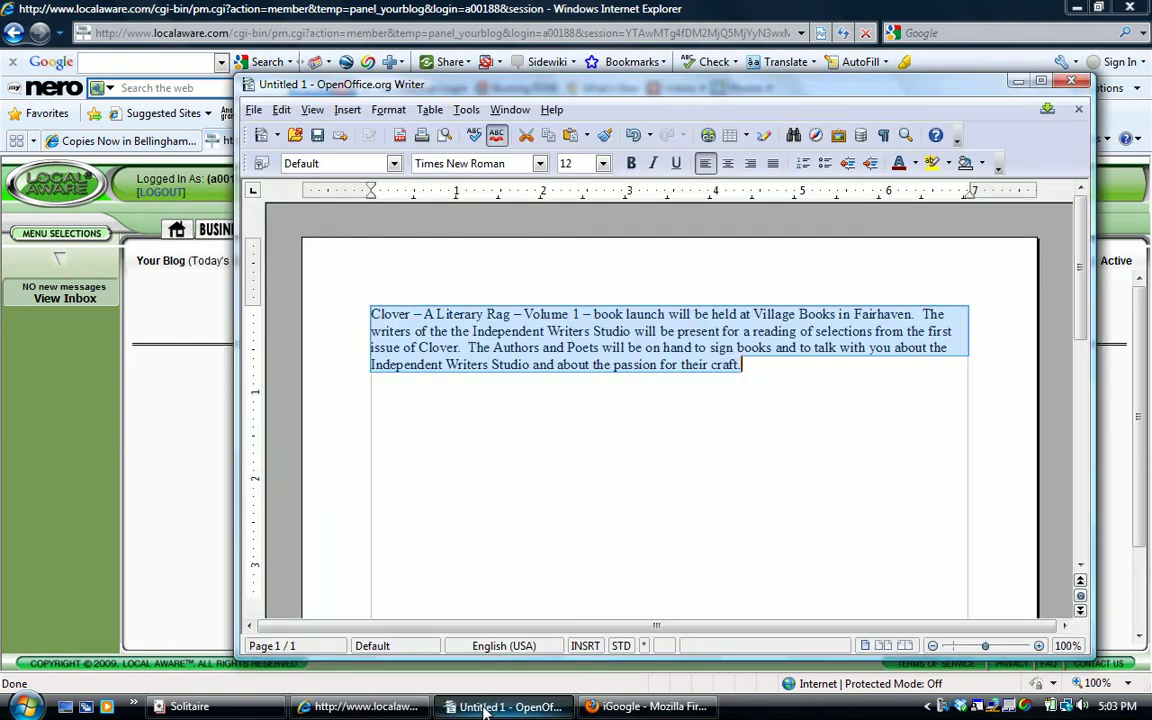
# - Open the recent 'shame shame Shame - Jimmy Reed' document, copy all its lyrics, and return to the blog form
pyautogui.click(254, 110)
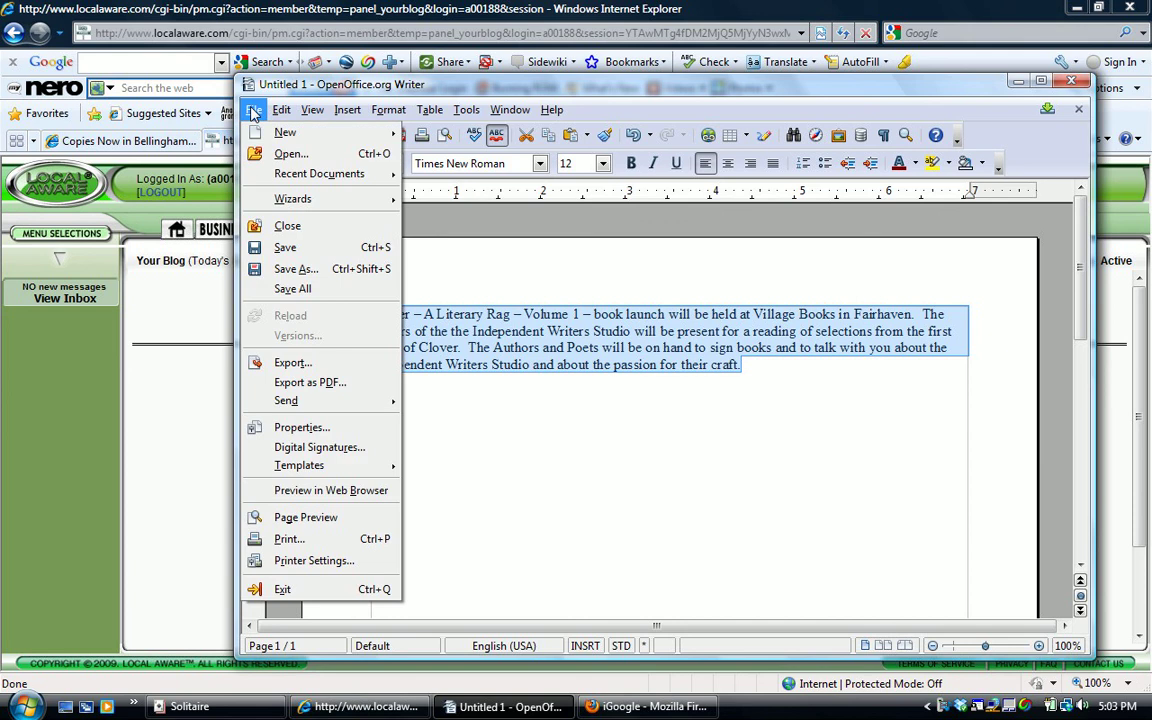
pyautogui.moveTo(285, 173)
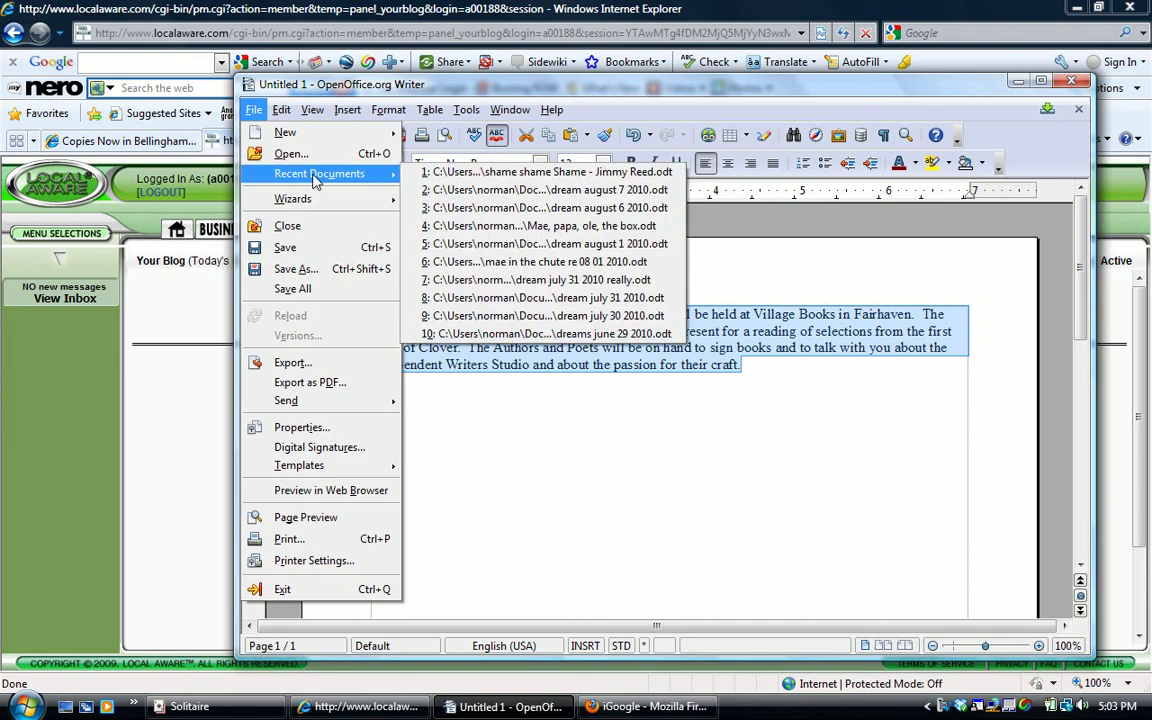
pyautogui.click(523, 173)
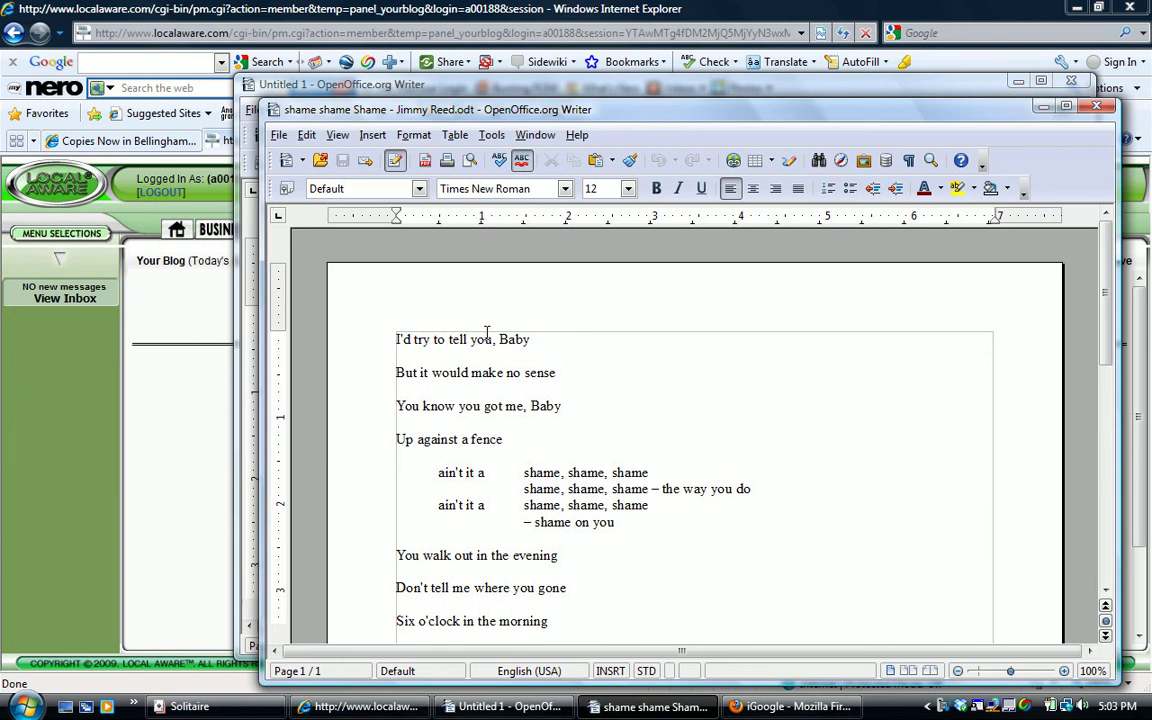
pyautogui.hotkey('ctrl', 'a')
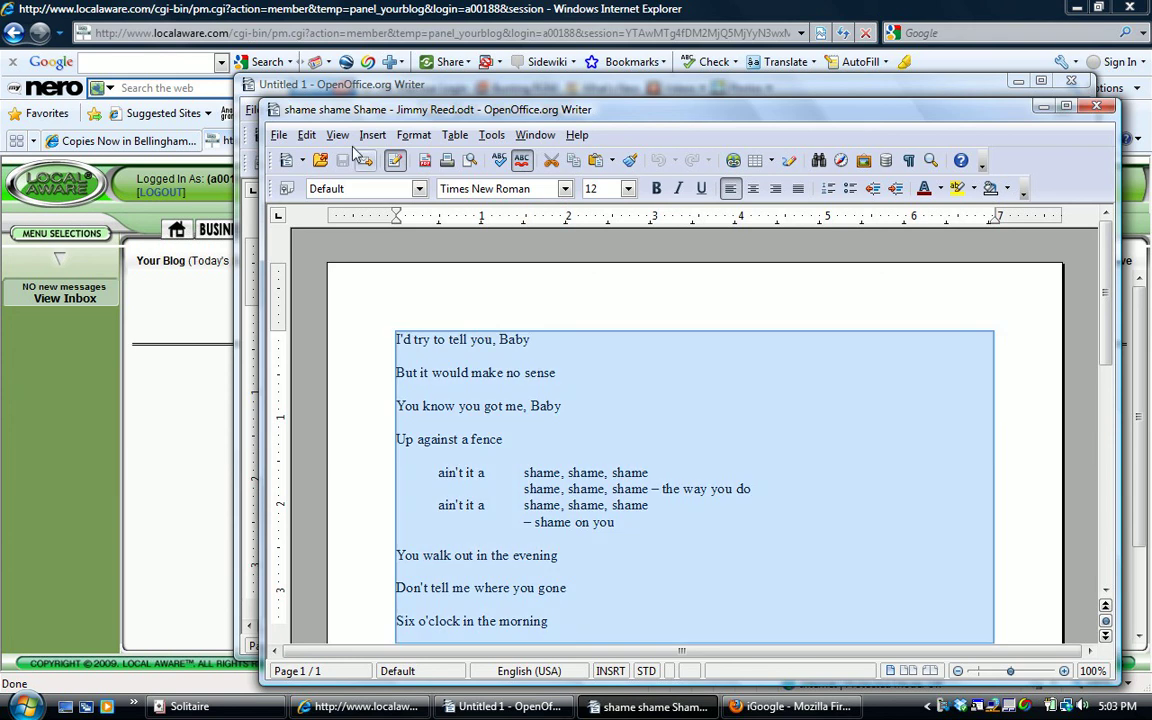
pyautogui.click(307, 135)
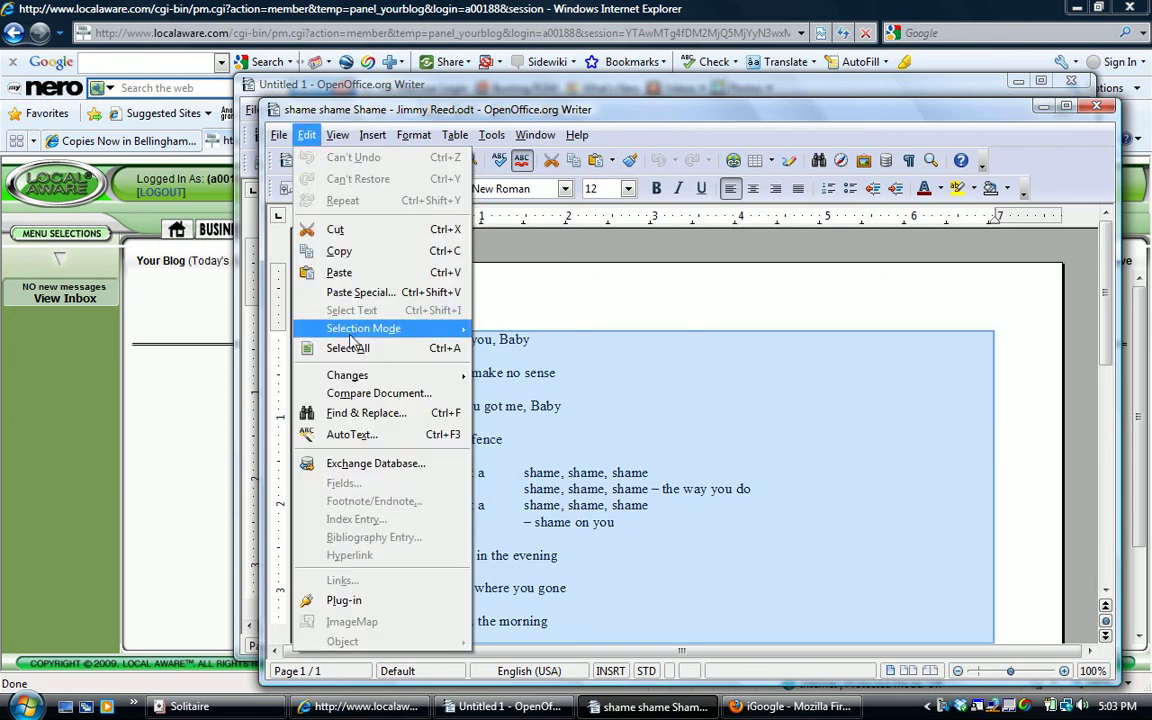
pyautogui.click(340, 251)
pyautogui.click(141, 443)
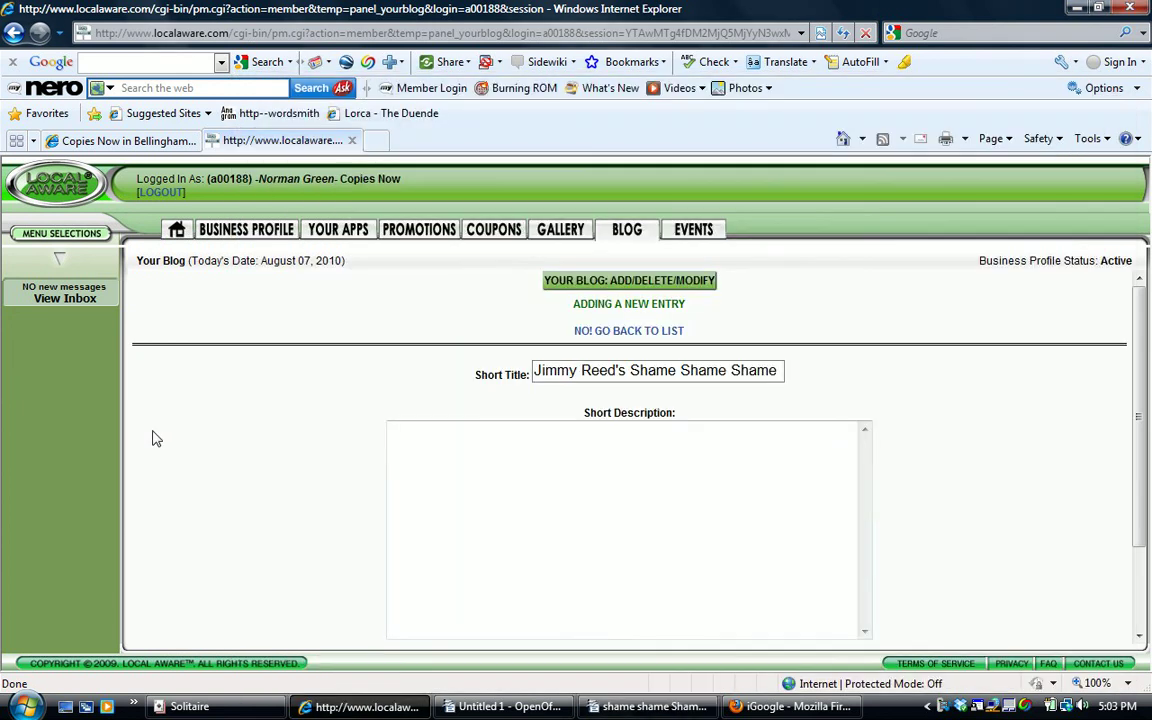
# - Paste the Jimmy Reed lyrics as the Short Description and submit the blog entry
pyautogui.click(483, 448)
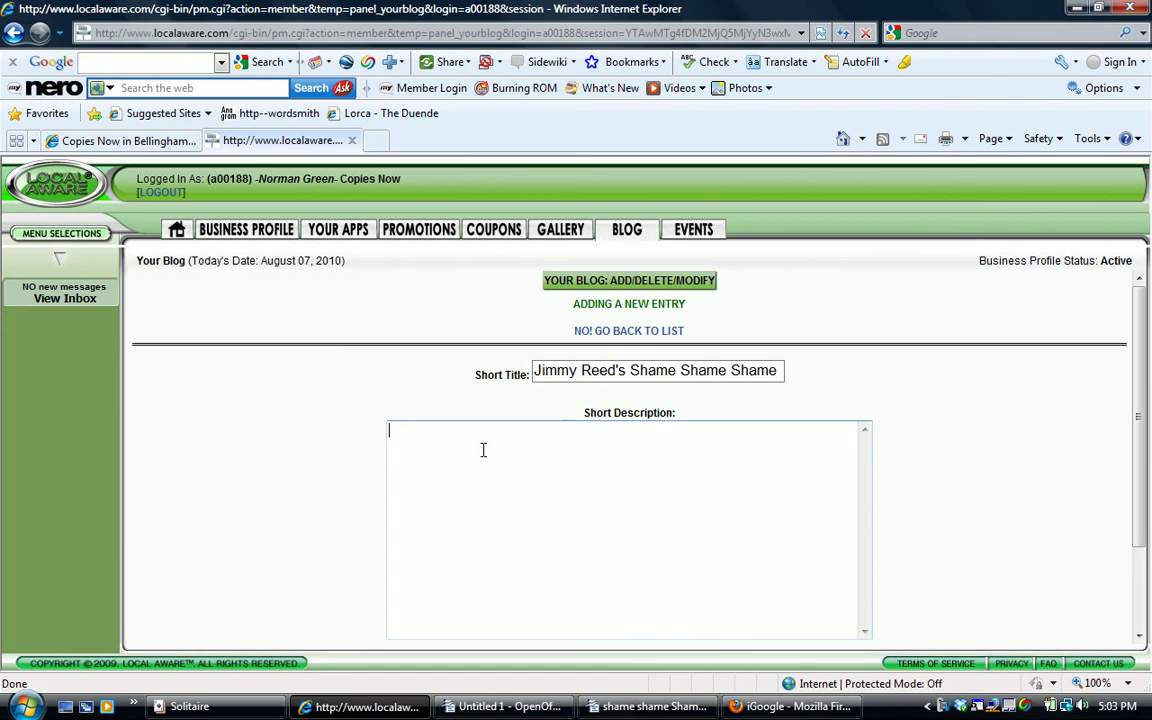
pyautogui.hotkey('ctrl', 'v')
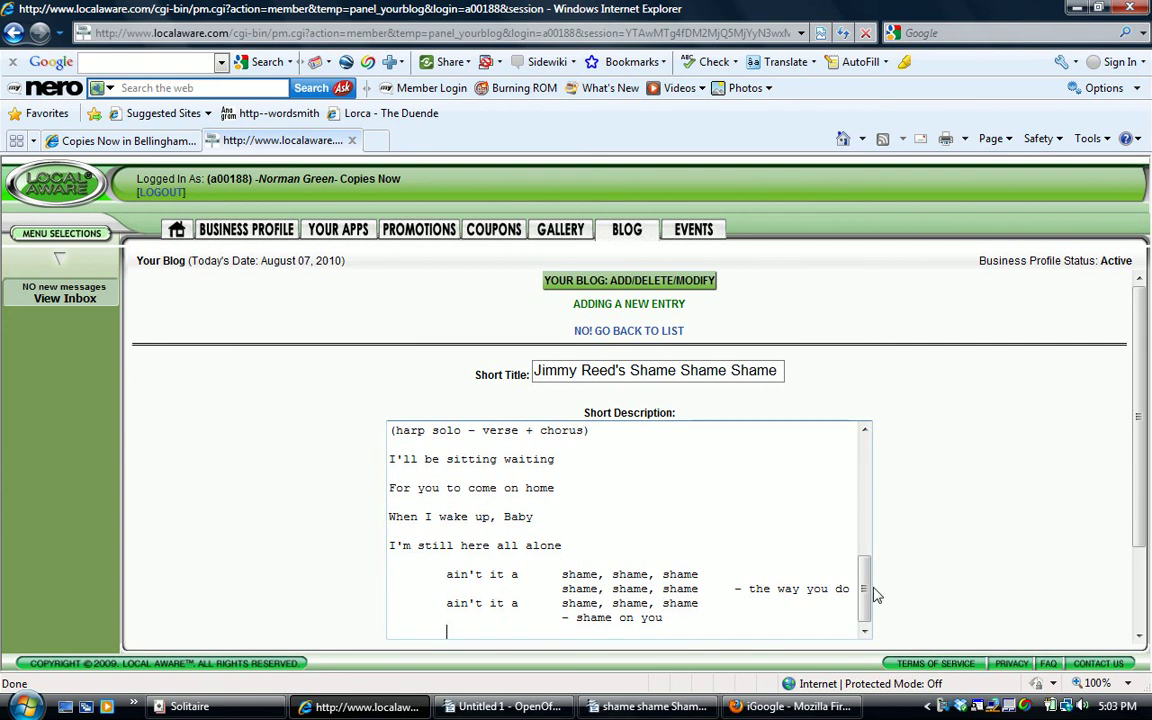
pyautogui.moveTo(870, 593); pyautogui.dragTo(846, 416)
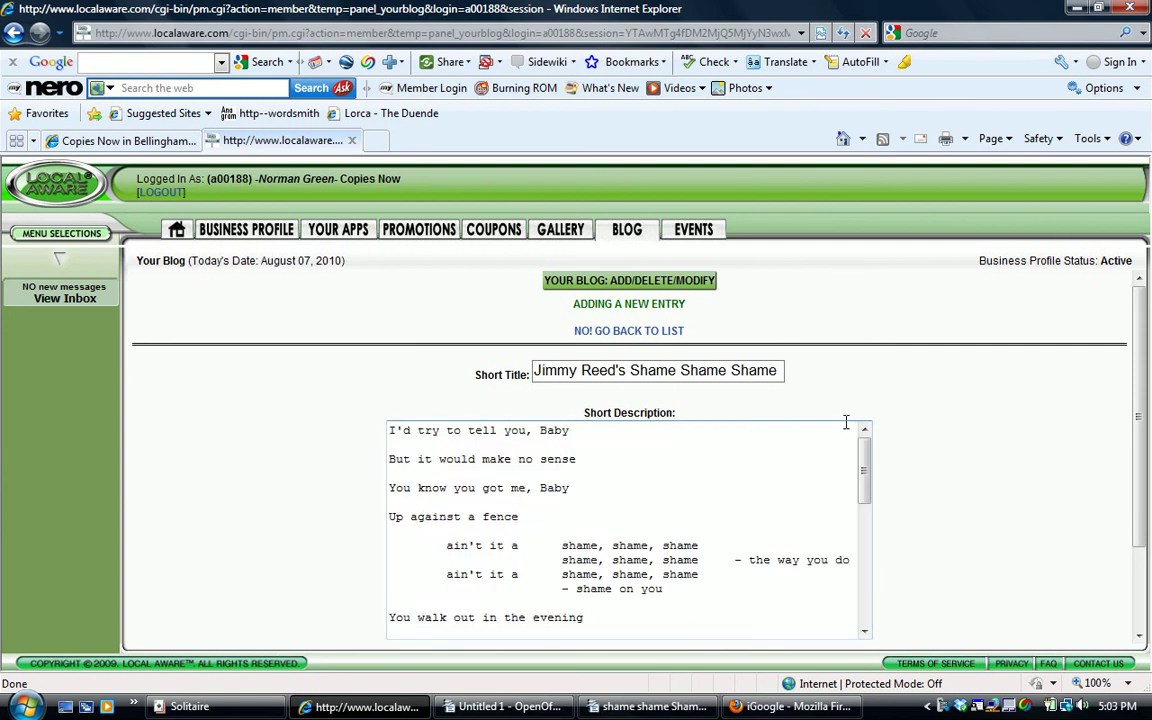
pyautogui.scroll(-2, 1137, 546)
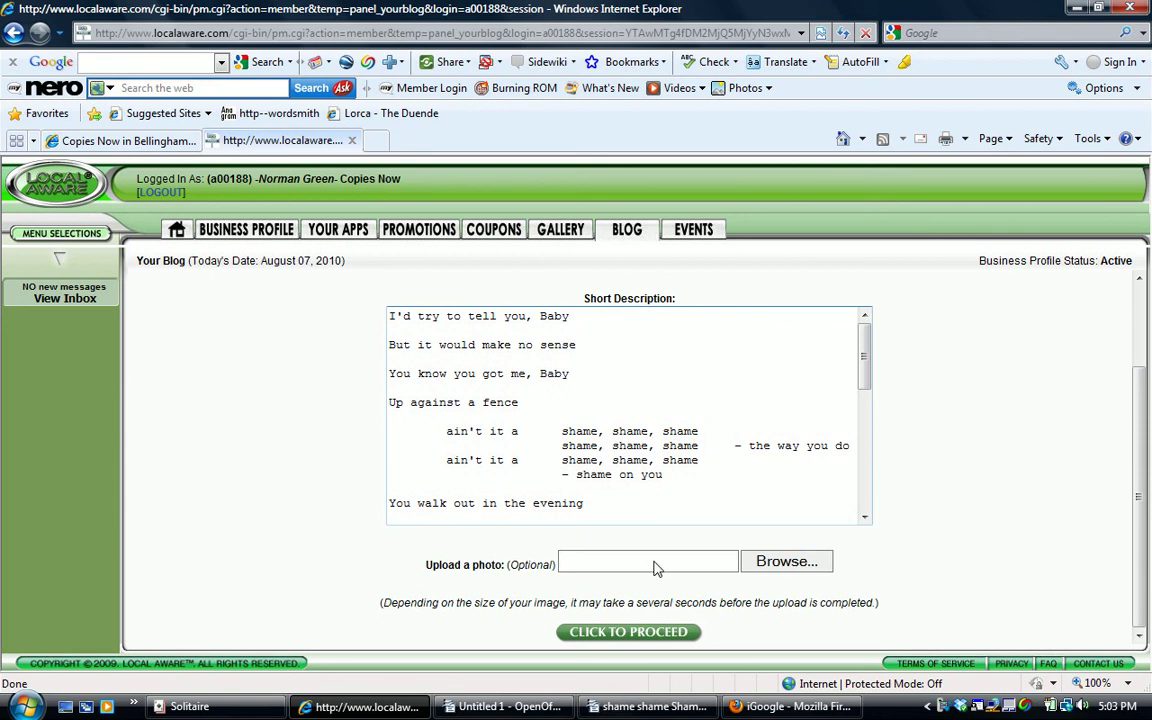
pyautogui.click(671, 632)
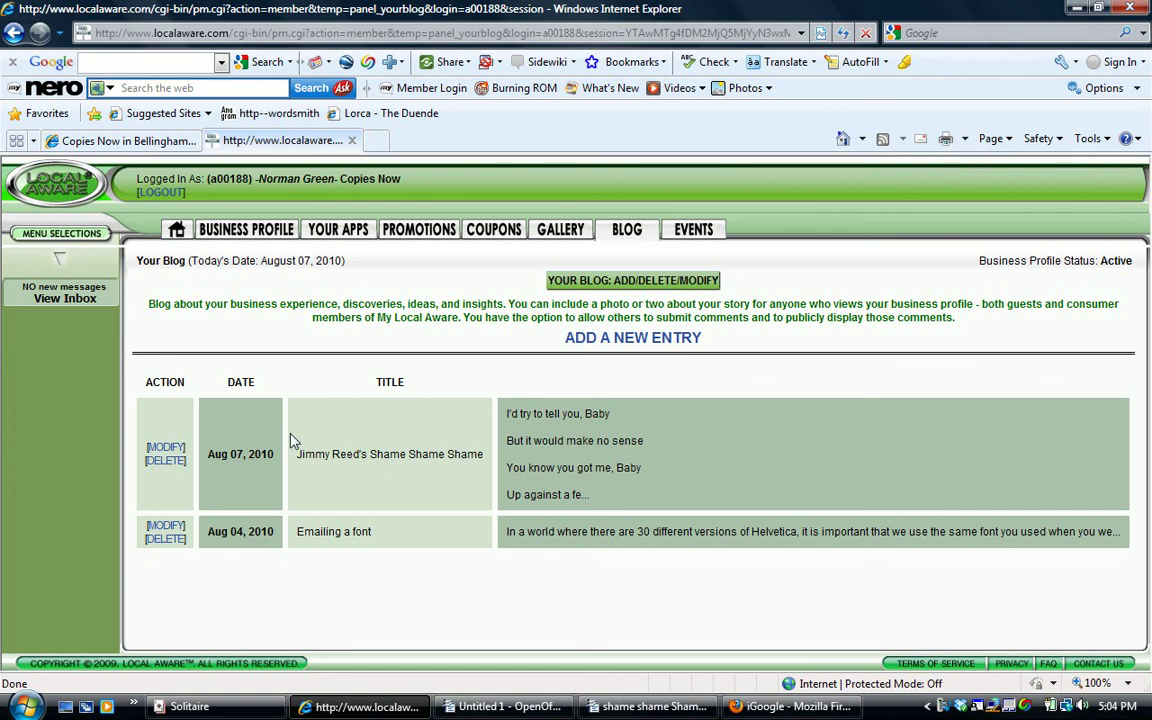
# - Delete the Jimmy Reed's Shame Shame Shame blog entry, then go to the Business Profile Update page
pyautogui.click(165, 459)
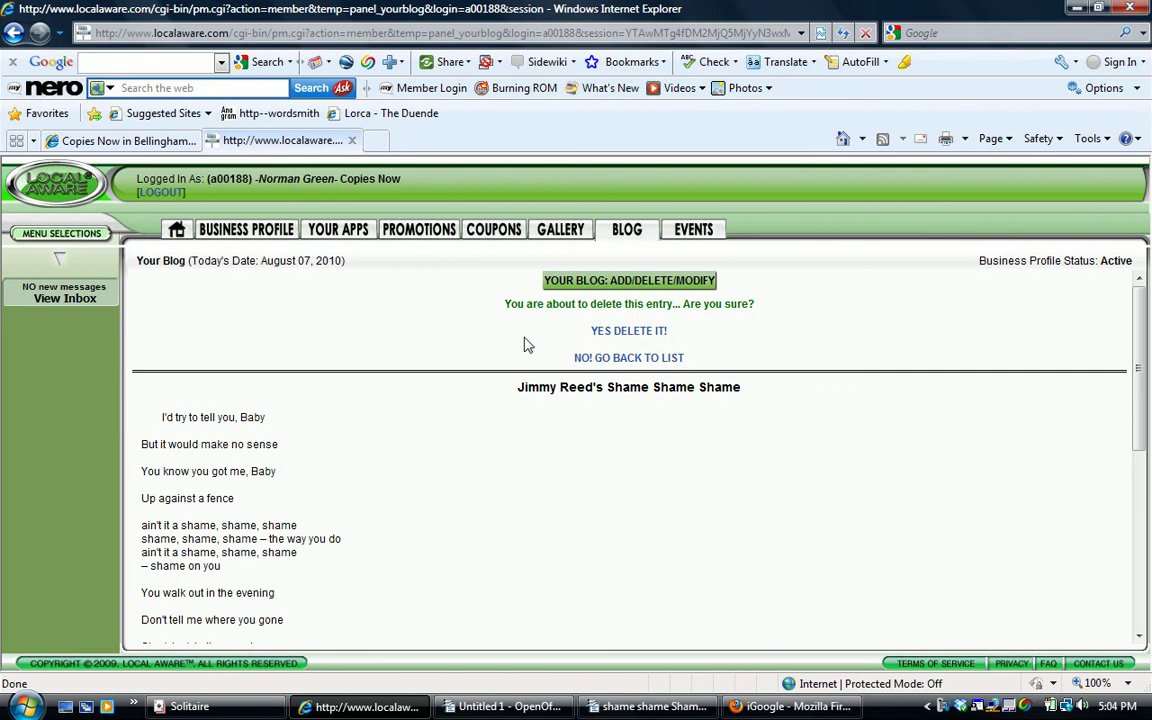
pyautogui.click(633, 338)
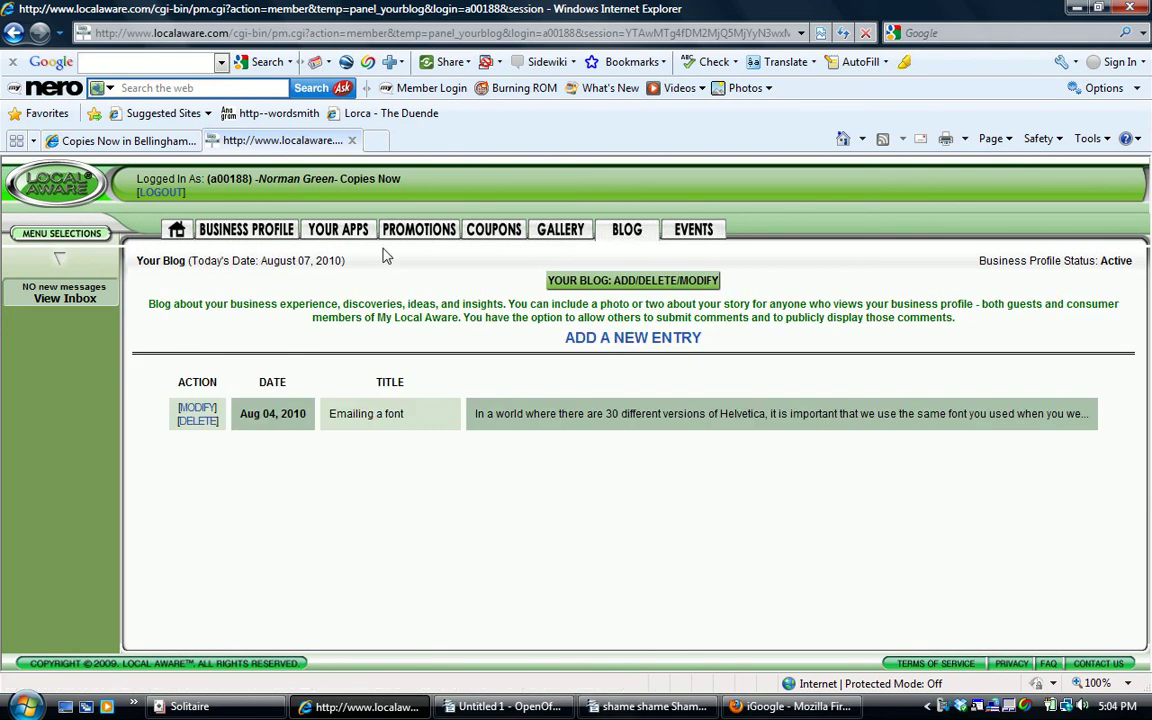
pyautogui.click(245, 230)
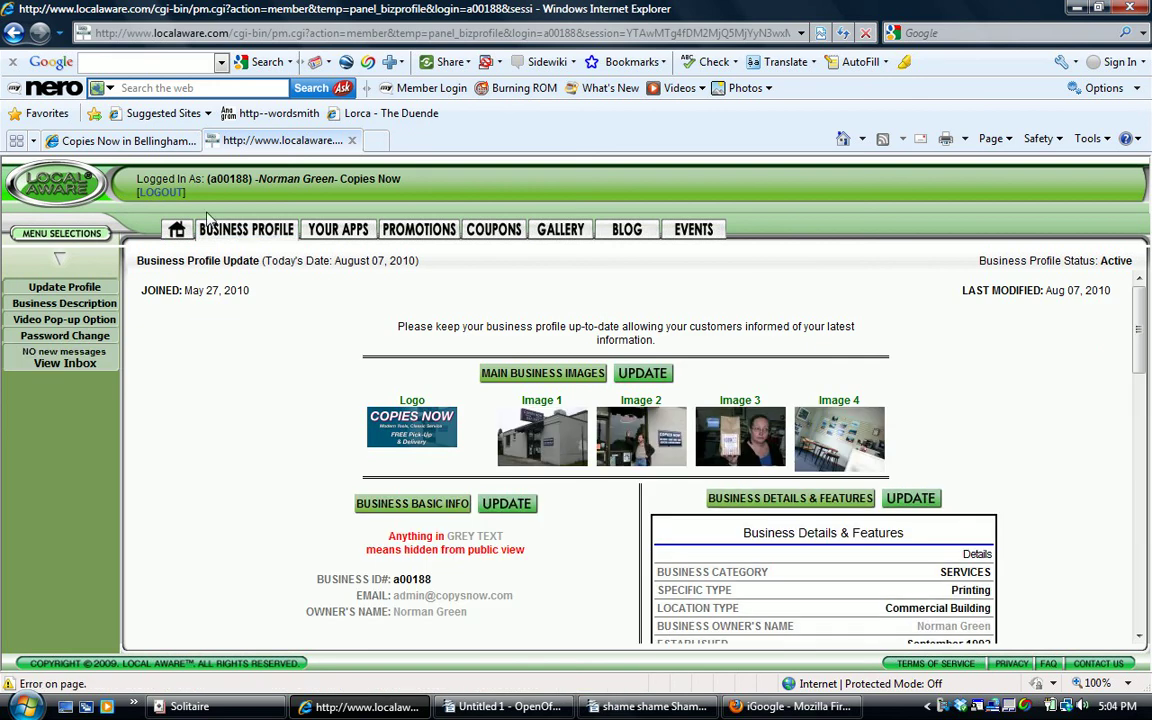
# - Switch to the Copies Now website and scroll down through its home page
pyautogui.click(158, 141)
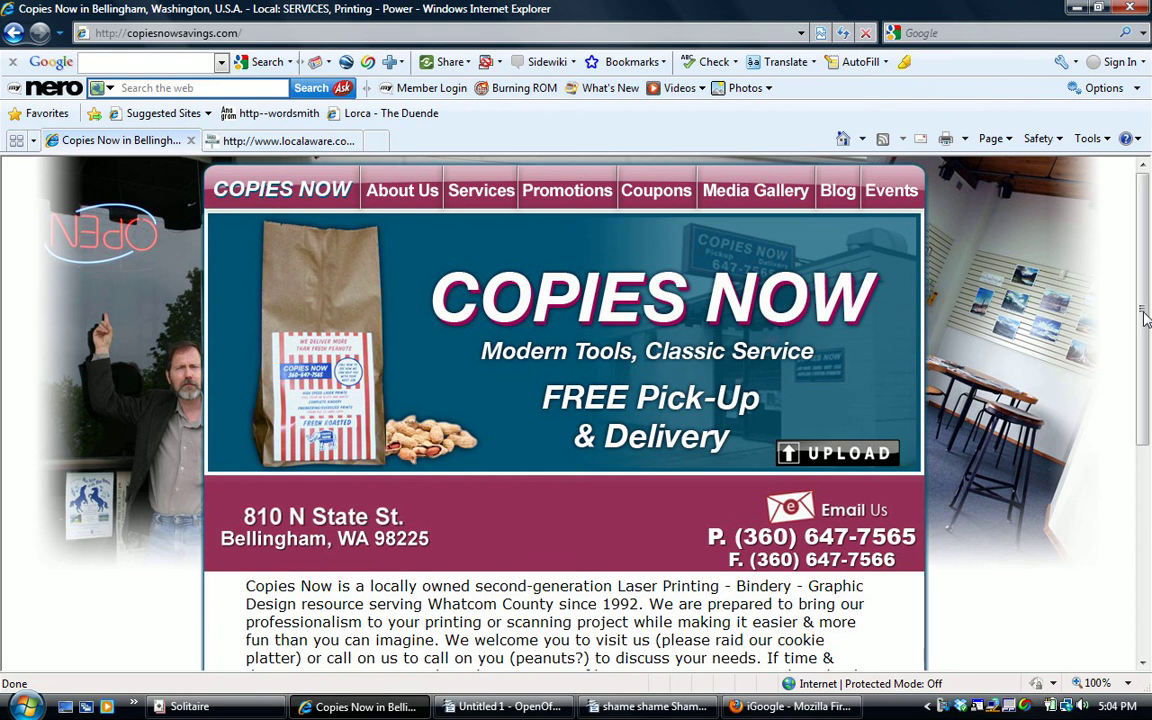
pyautogui.moveTo(1145, 318); pyautogui.dragTo(1139, 370)
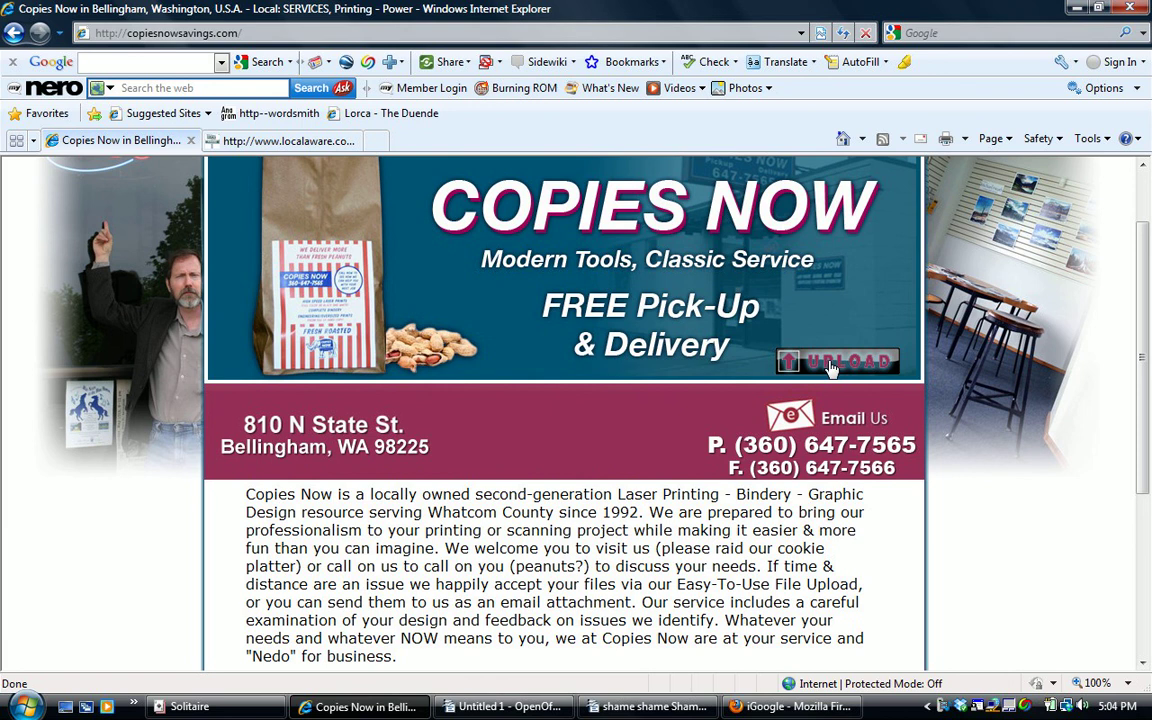
pyautogui.moveTo(1145, 366); pyautogui.dragTo(1144, 418)
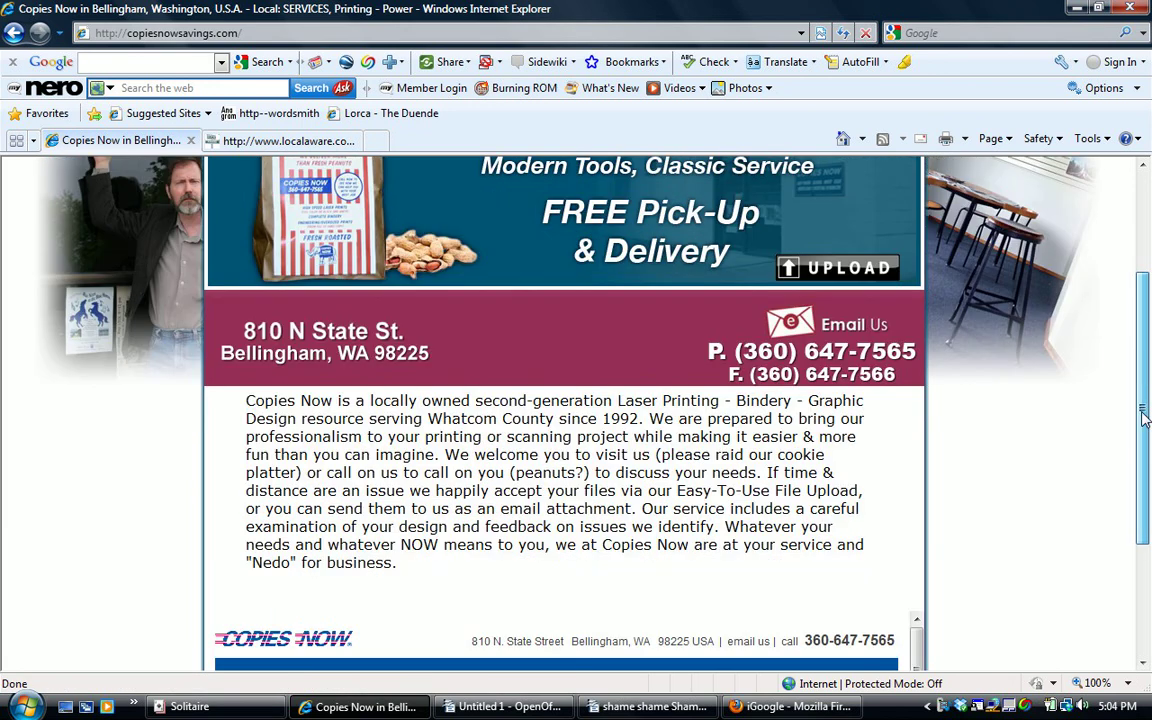
pyautogui.click(858, 328)
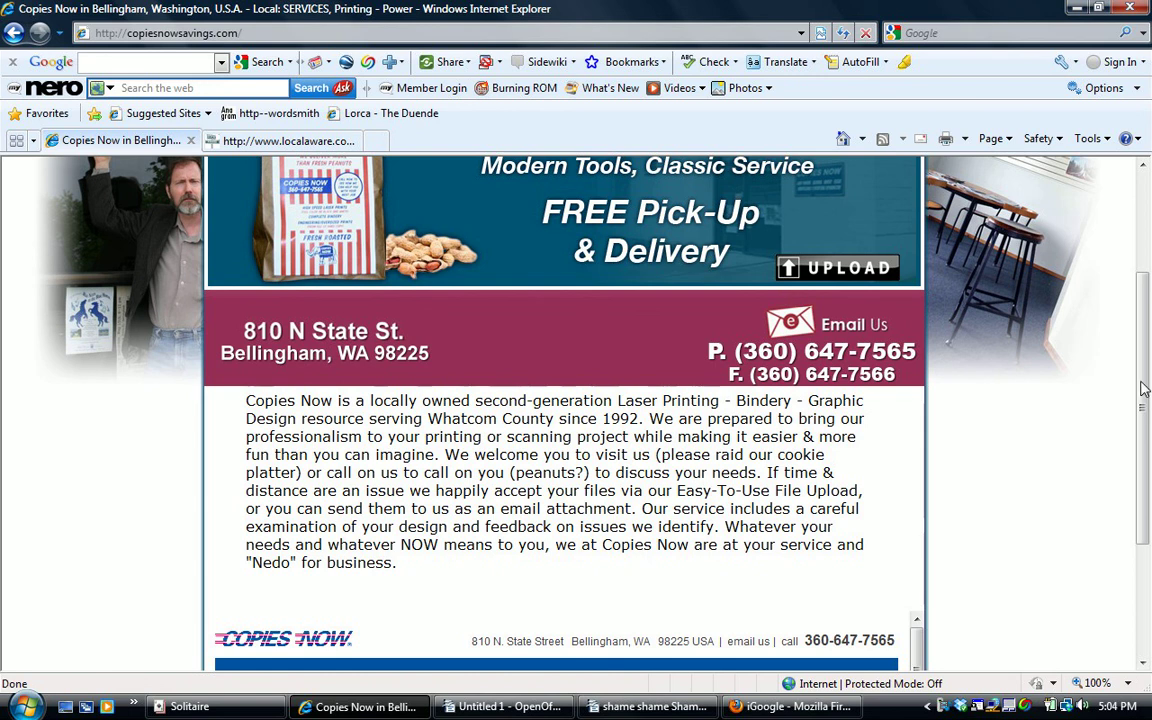
pyautogui.moveTo(1145, 388); pyautogui.dragTo(1143, 473)
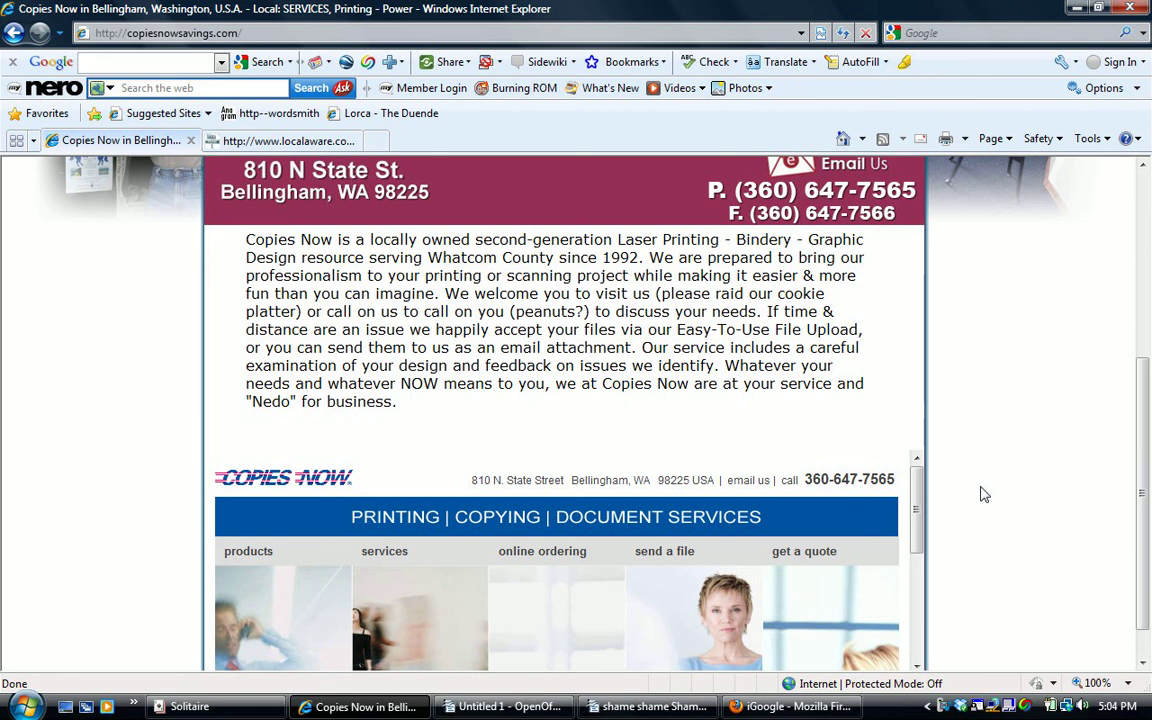
pyautogui.moveTo(918, 514)
pyautogui.mouseDown()
pyautogui.moveTo(924, 618)
pyautogui.moveTo(919, 495)
pyautogui.mouseUp()
# - Scroll back to the top of the Copies Now page and bring Firefox's iGoogle page forward
pyautogui.moveTo(1146, 497); pyautogui.dragTo(1138, 312)
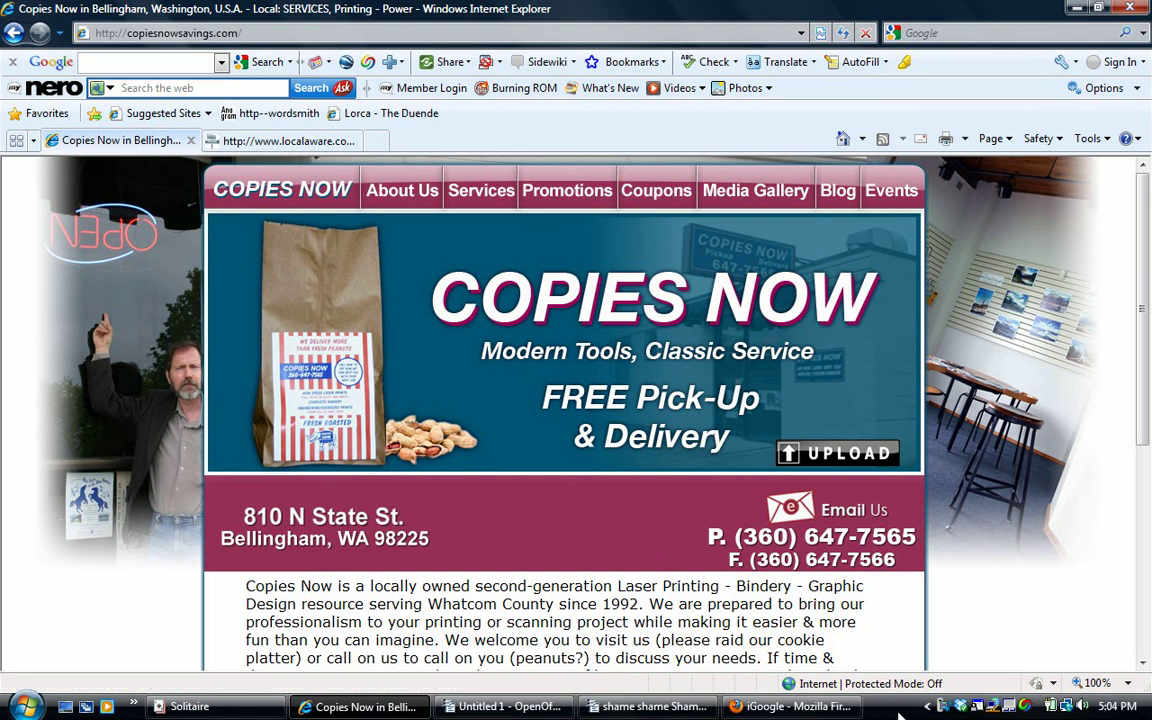
pyautogui.moveTo(845, 710)
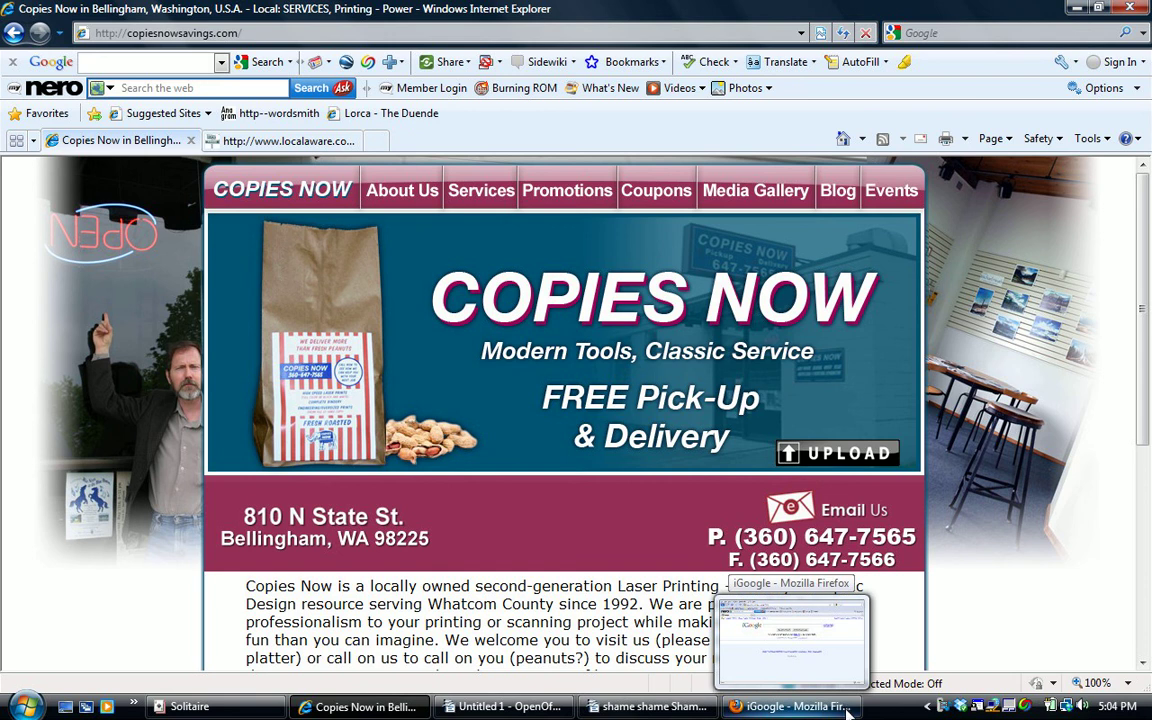
pyautogui.click(844, 707)
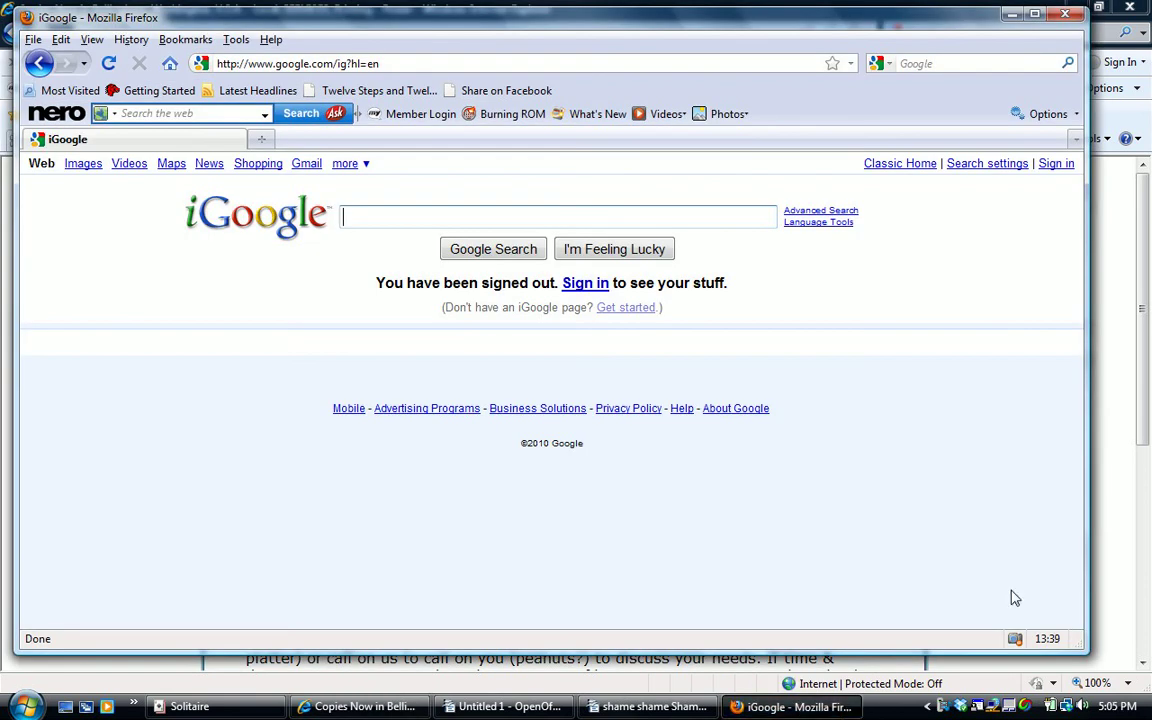